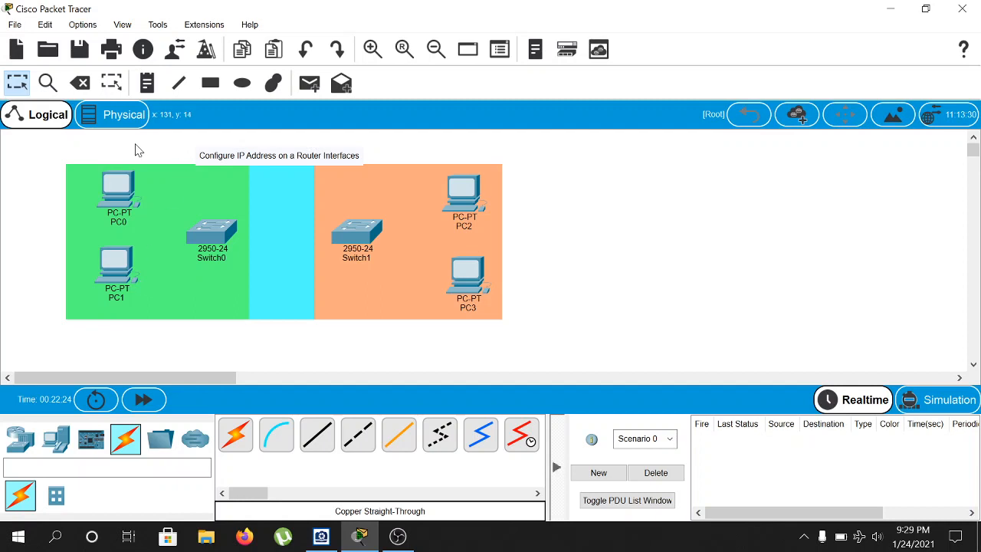
Add a two-line note reading "LAN-1 LHR" and "192.168.1.0" above Switch0 in the green area
left_click(148, 83)
left_click(189, 175)
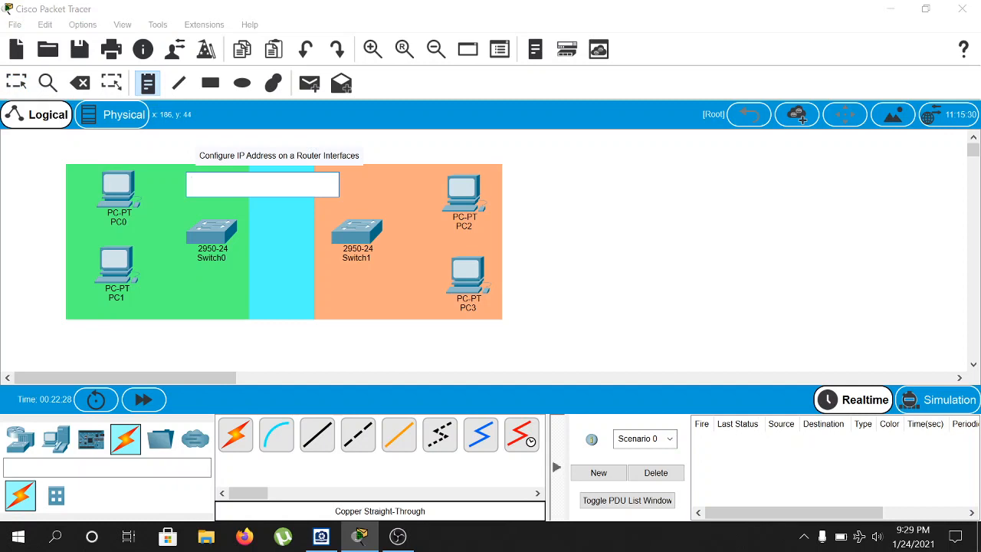
type("LAN-1 LHR")
key("Return")
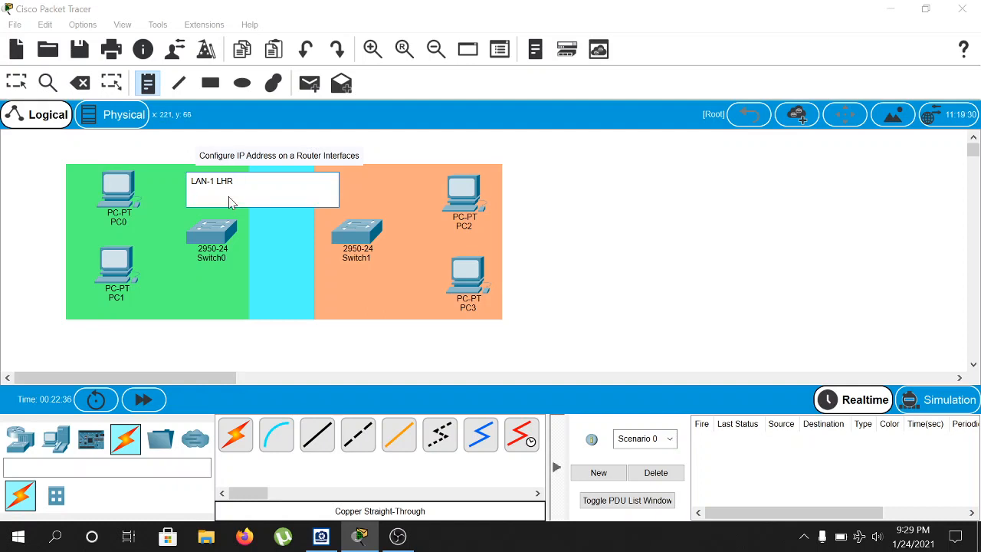
type("192.168.1.0")
Add a note reading "LAN-2 KHI" and "172.16.0.0" above Switch1, and nudge both LAN notes slightly up and to the left
left_click(350, 175)
type("L")
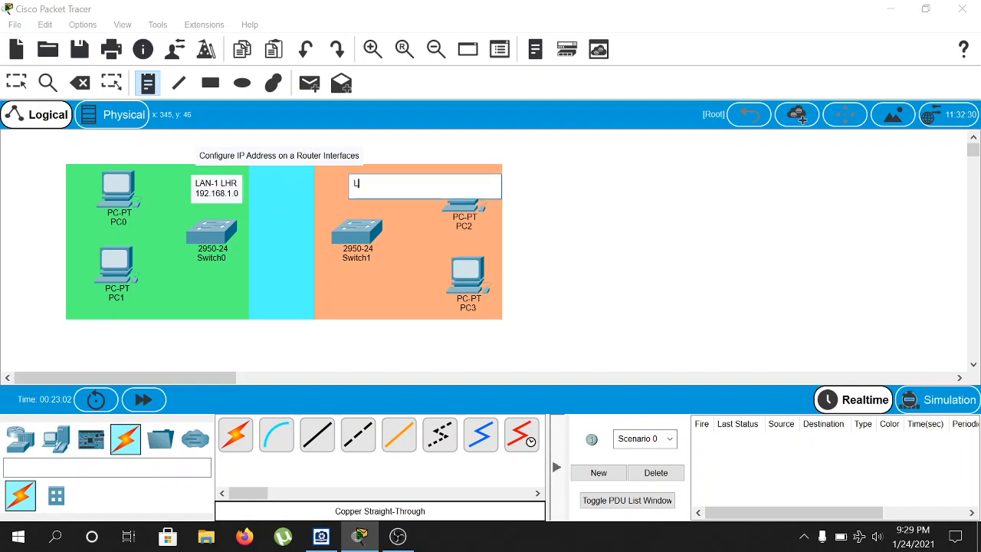
type("AN-2 KHI")
key("Return")
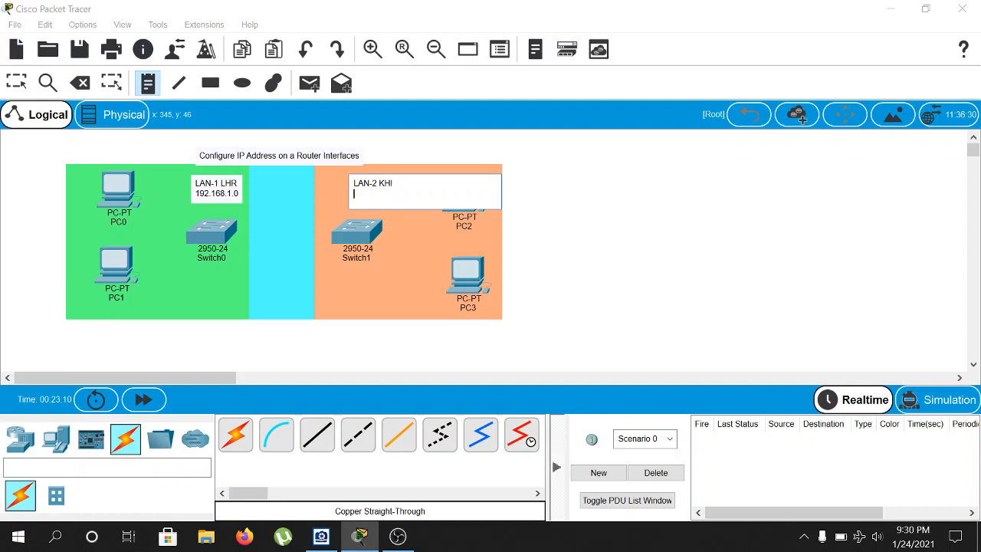
type("172.16.0.0")
left_click(570, 213)
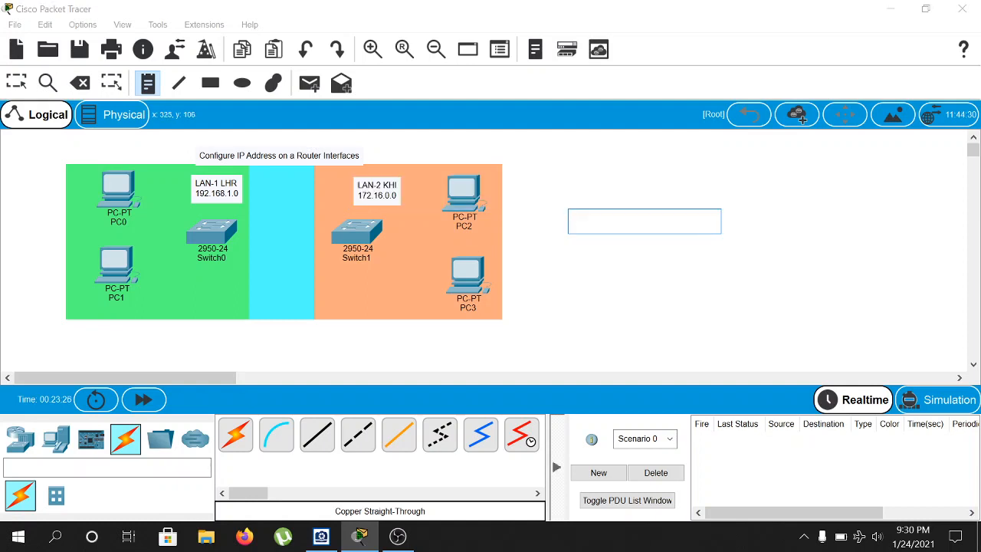
key("Escape")
key("Escape")
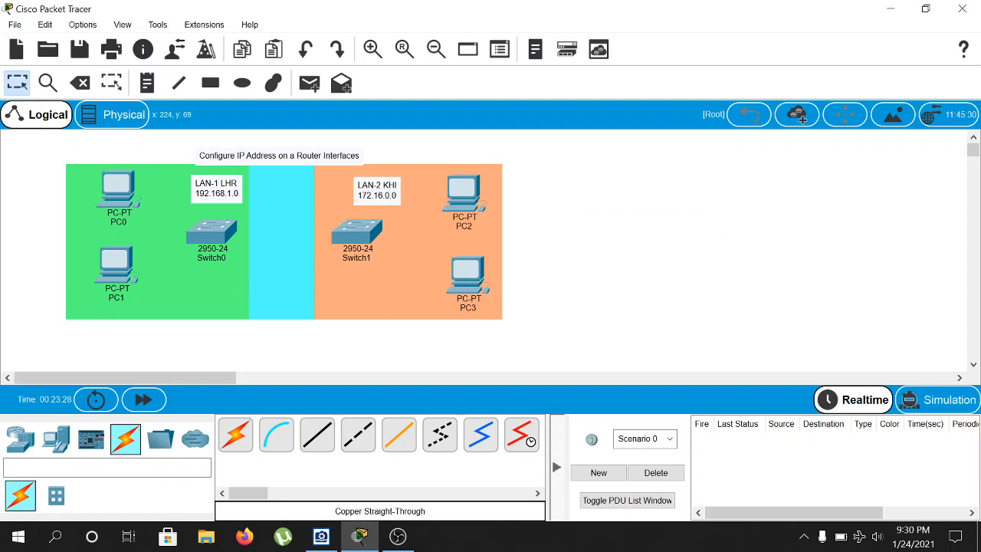
left_click_drag(215, 193, 210, 190)
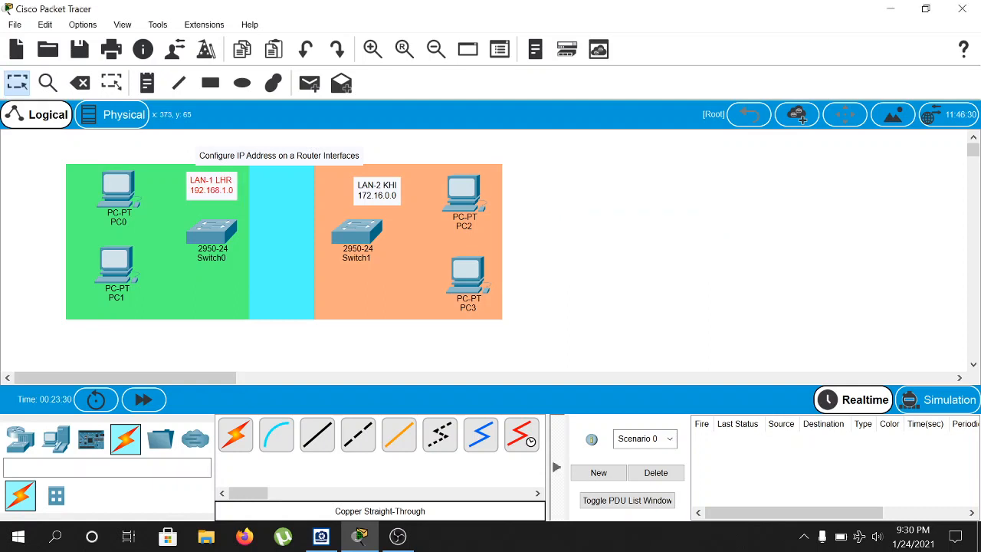
left_click_drag(376, 190, 369, 183)
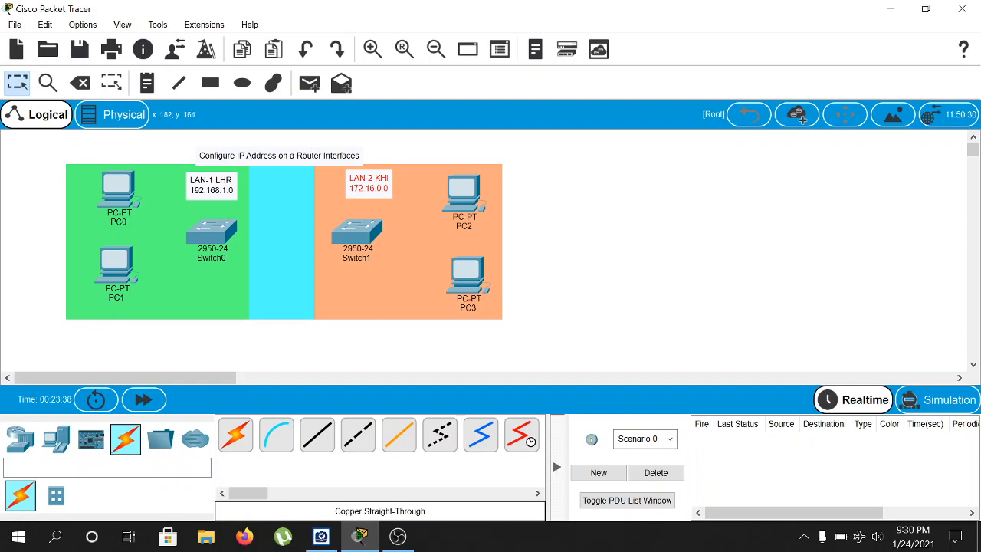
Connect PC0's FastEthernet0 port to Switch0's FastEthernet0/2 port with a copper straight-through cable
left_click(316, 441)
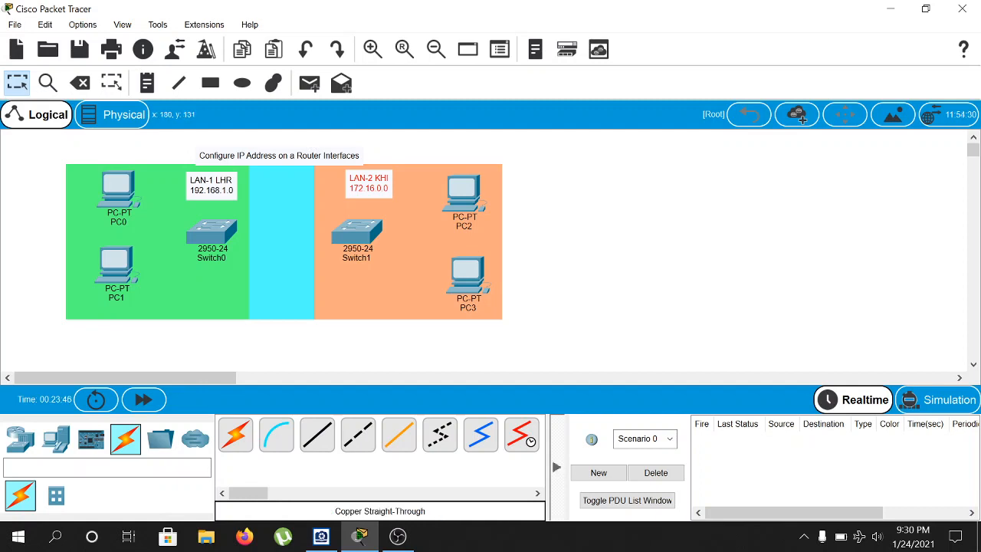
left_click(328, 441)
left_click(119, 191)
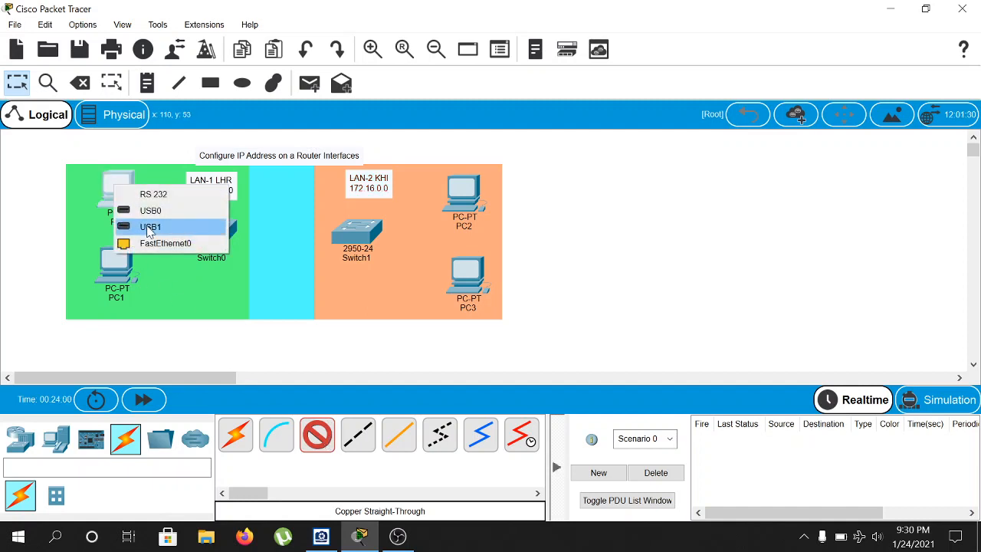
left_click(166, 243)
left_click(213, 226)
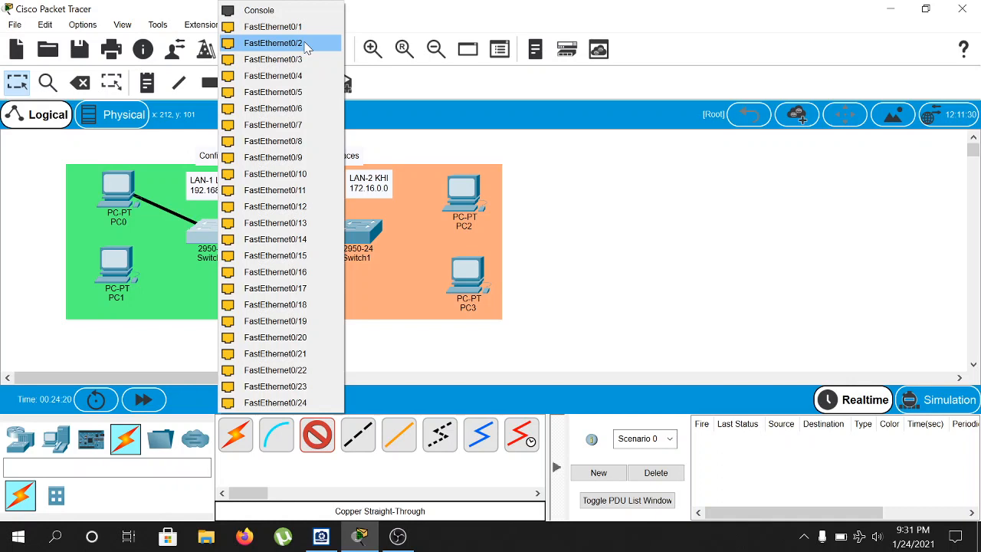
left_click(305, 45)
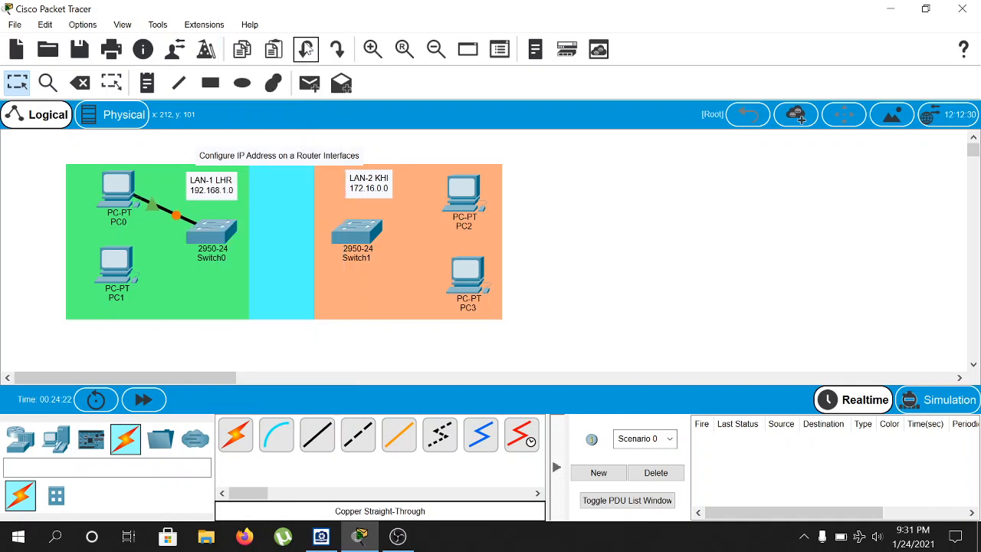
Connect PC1's FastEthernet0 port to Switch0's FastEthernet0/3 port with a copper straight-through cable
left_click(117, 292)
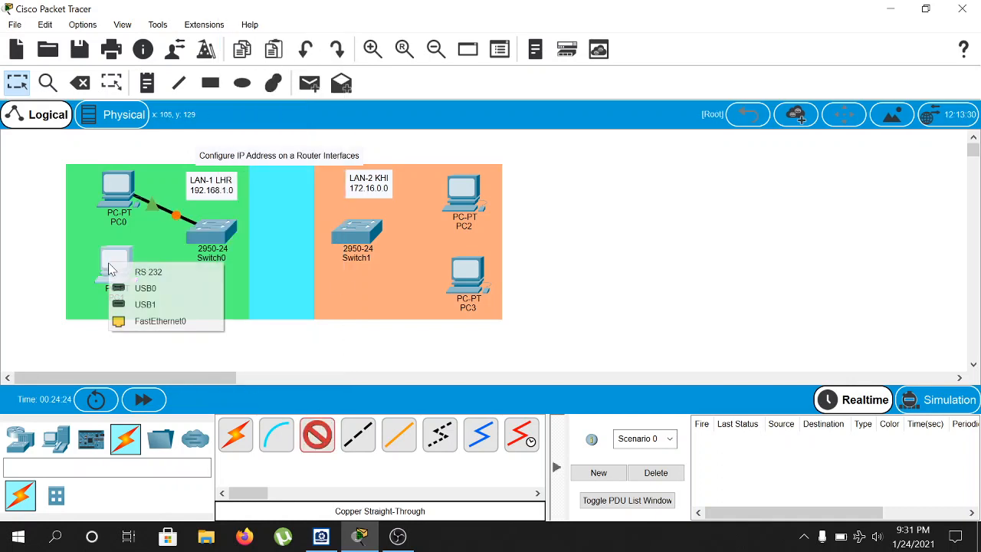
left_click(190, 319)
left_click(212, 243)
left_click(212, 244)
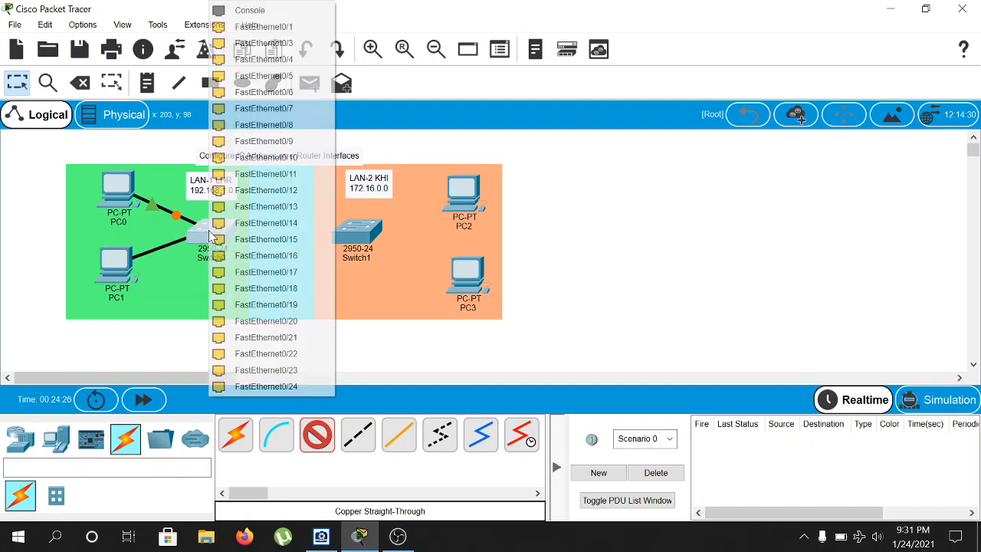
left_click(264, 42)
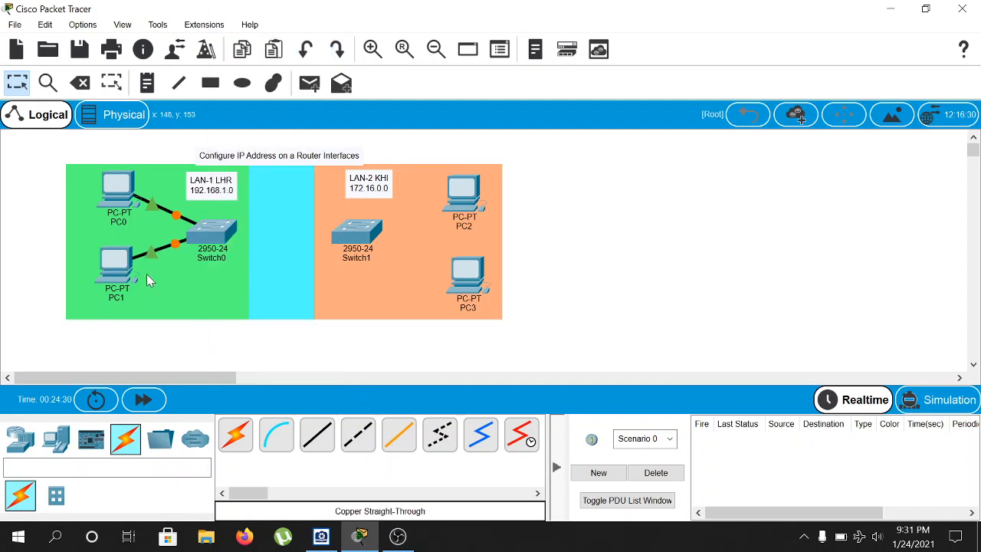
Connect PC2's FastEthernet0 port to Switch1's FastEthernet0/2 port with a copper straight-through cable
left_click(316, 436)
left_click(471, 196)
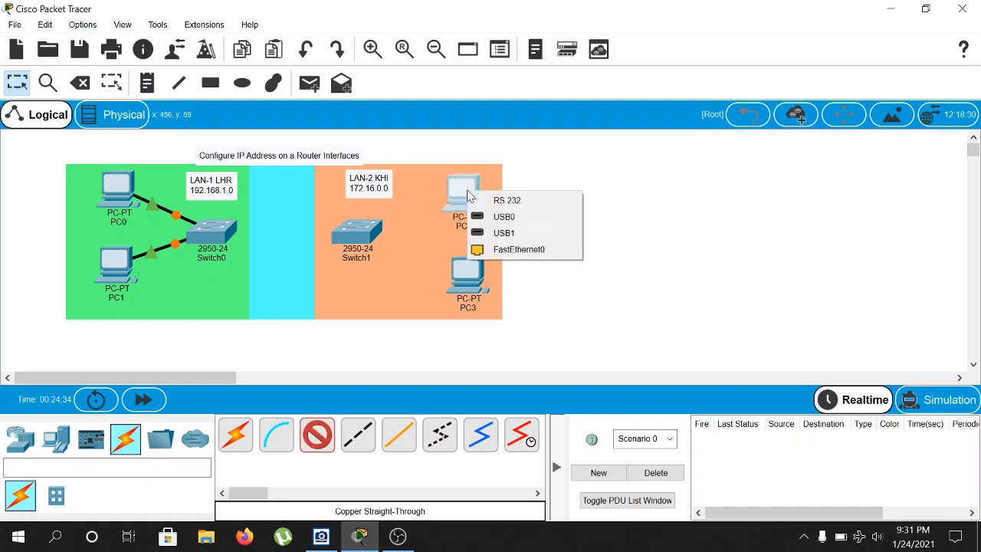
left_click(496, 250)
left_click(365, 234)
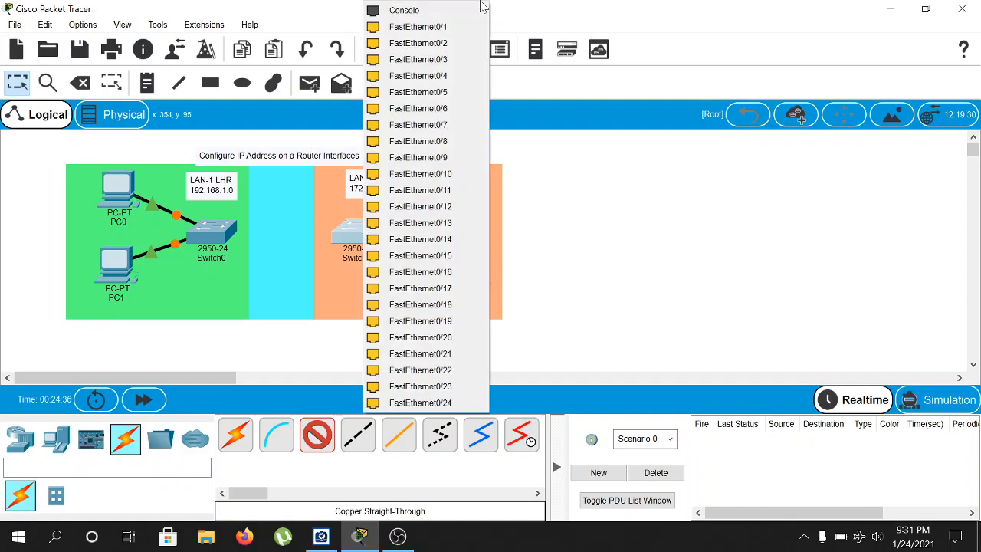
left_click(473, 41)
Connect PC3's FastEthernet0 port to Switch1's FastEthernet0/3 port with a copper straight-through cable
left_click(317, 433)
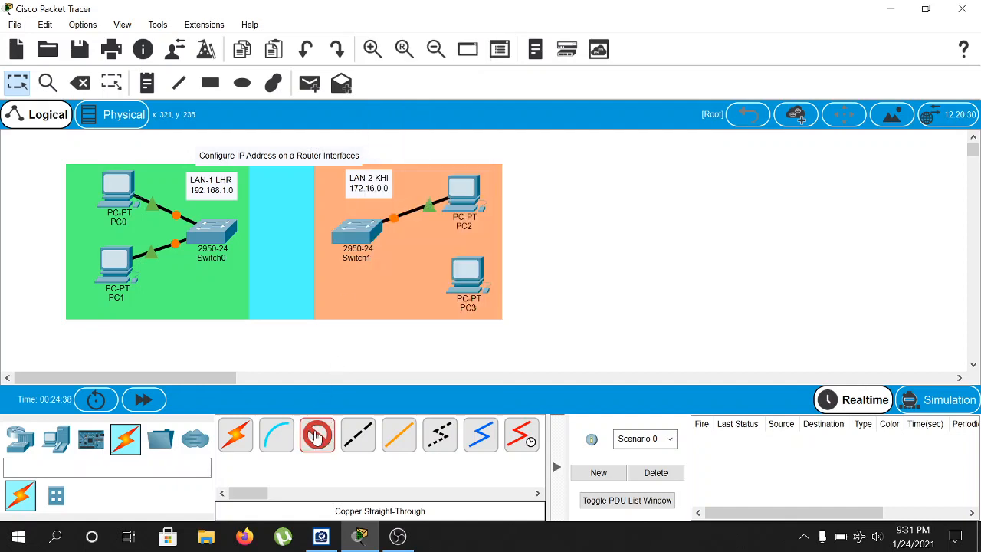
left_click(469, 274)
left_click(519, 331)
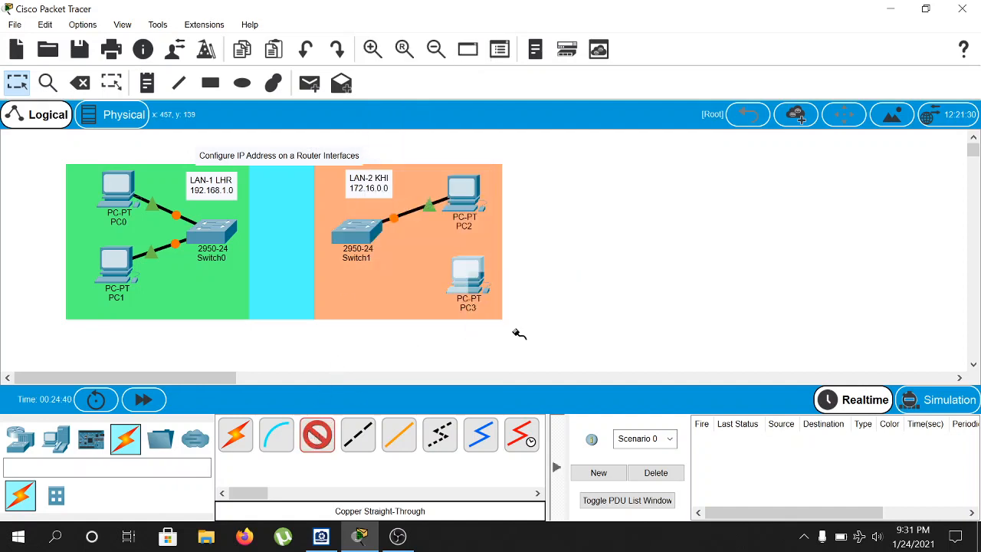
left_click(359, 227)
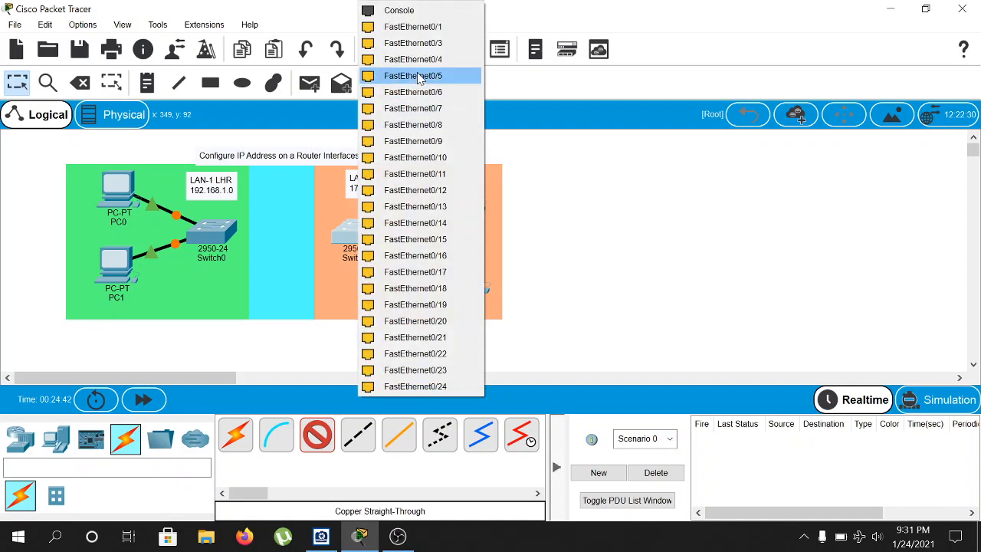
left_click(433, 46)
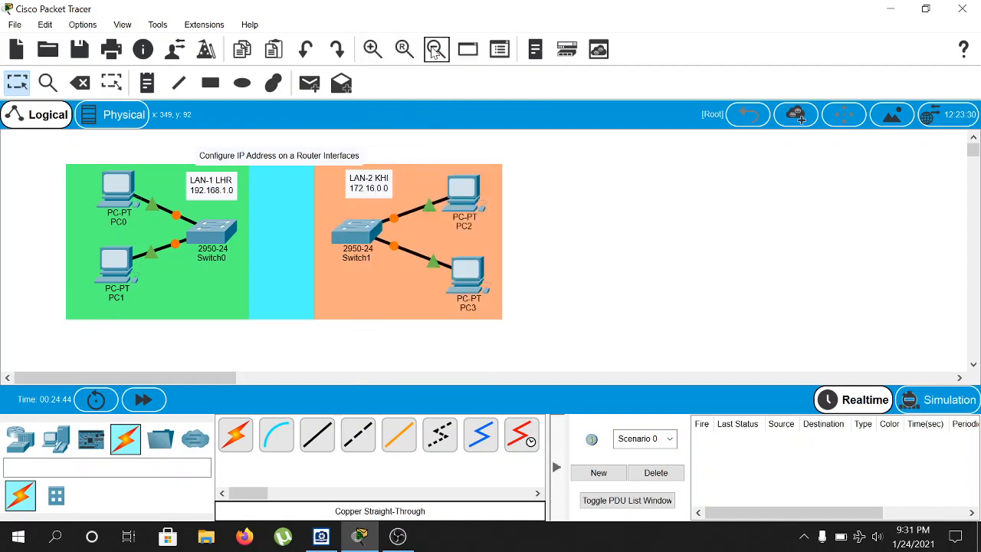
Move PC1 and PC0 slightly farther away from Switch0 within the green area
mouse_move(107, 273)
left_mouse_down()
mouse_move(116, 274)
mouse_move(99, 277)
left_mouse_up()
left_click_drag(120, 184, 110, 187)
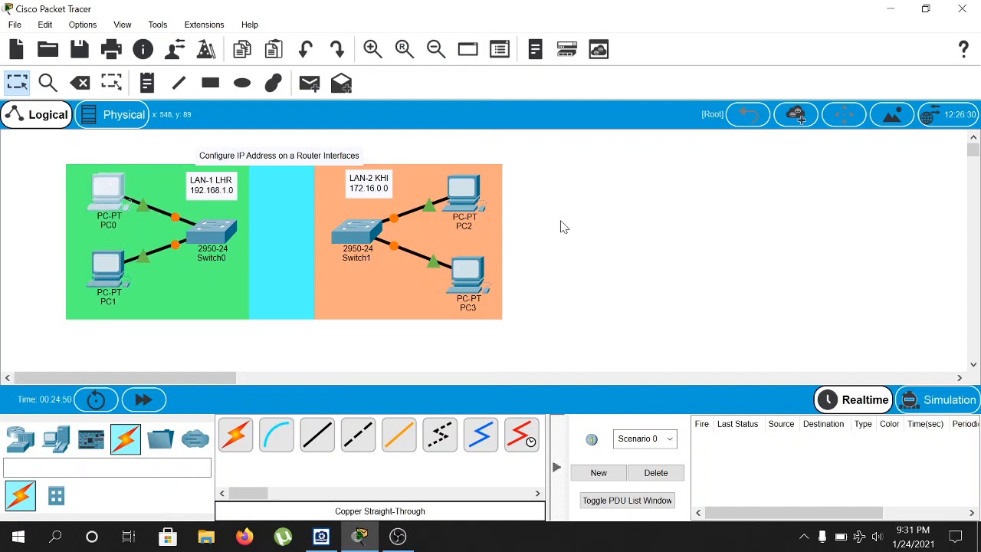
Give PC0 the static IPv4 address 192.168.1.2 with subnet mask 255.255.255.0, and close its configuration window
left_click(106, 190)
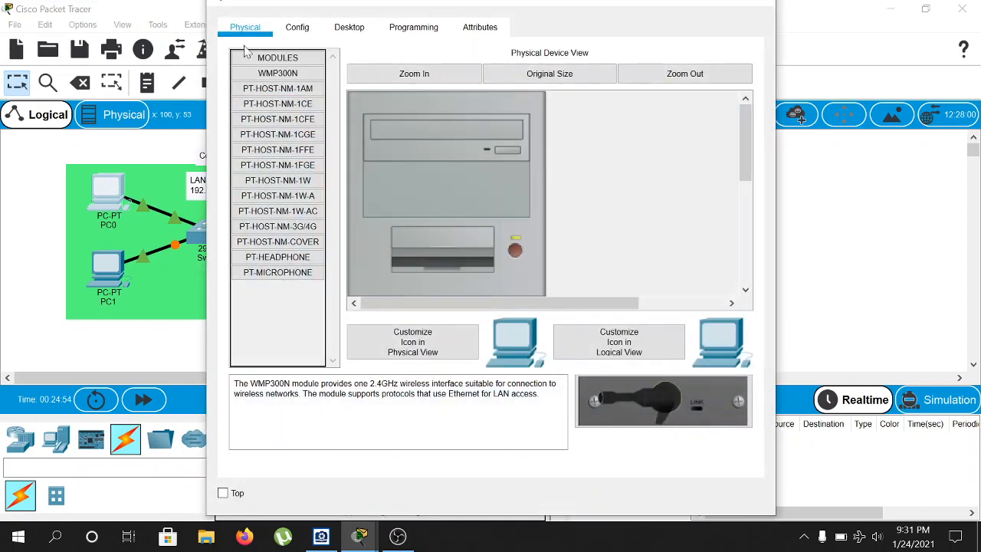
left_click(301, 31)
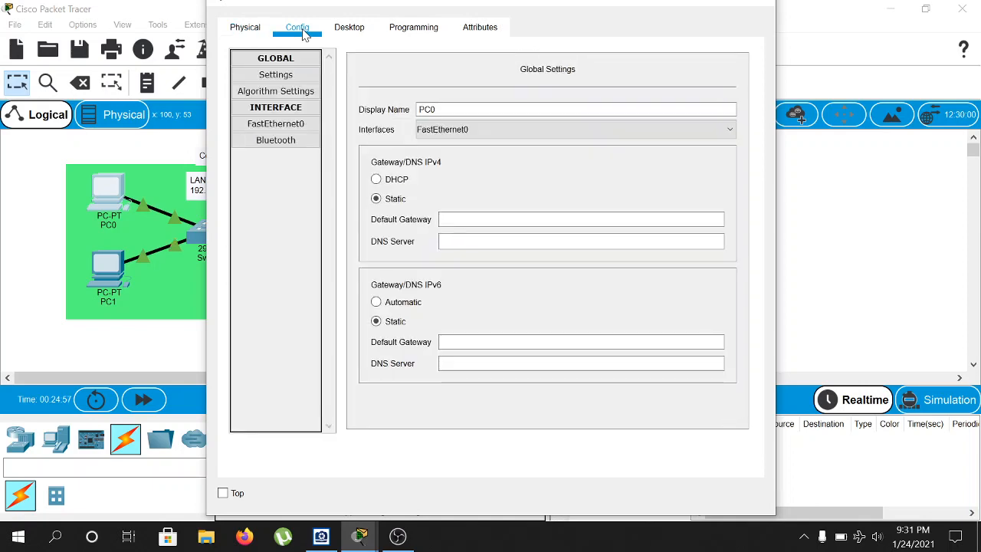
left_click(351, 34)
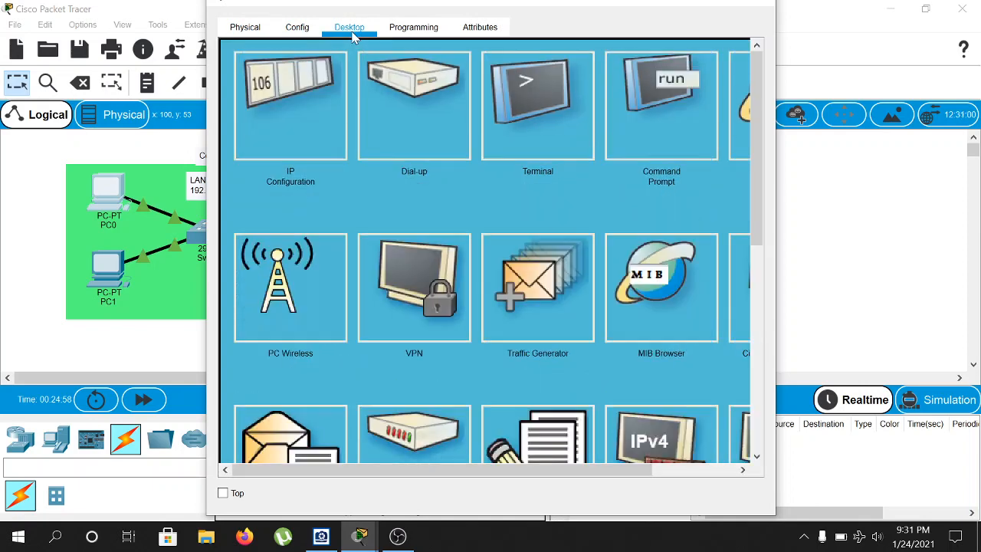
left_click(299, 95)
left_click(391, 155)
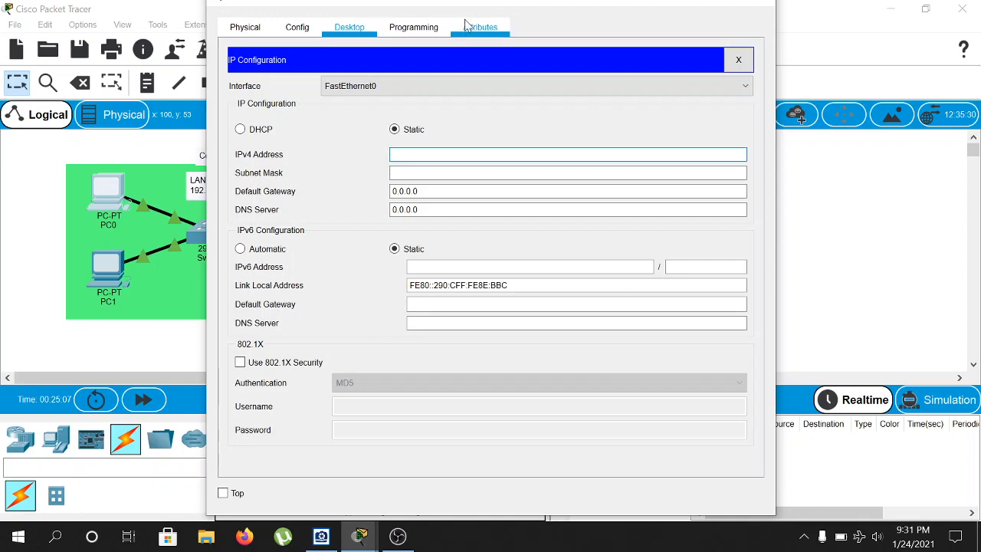
left_click_drag(467, 6, 526, 15)
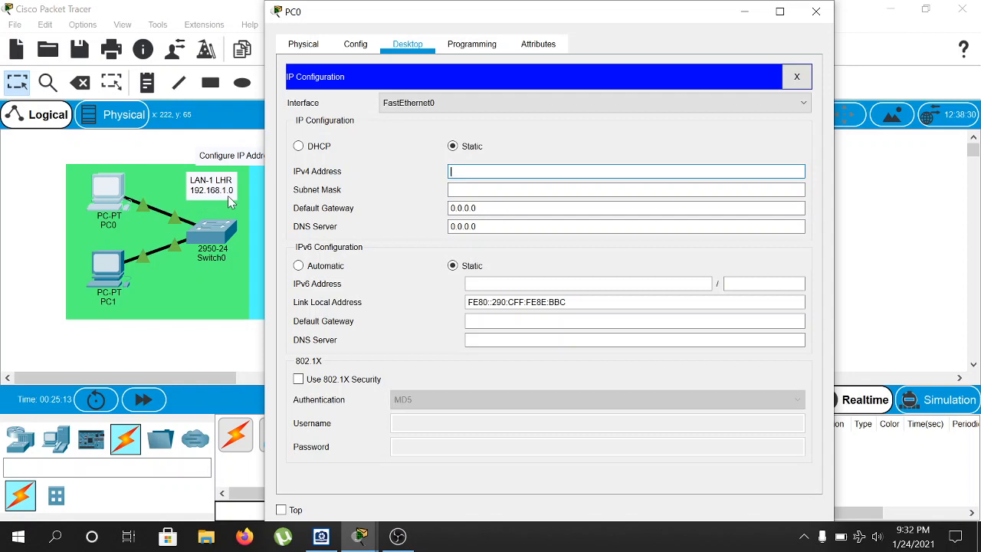
left_click(513, 171)
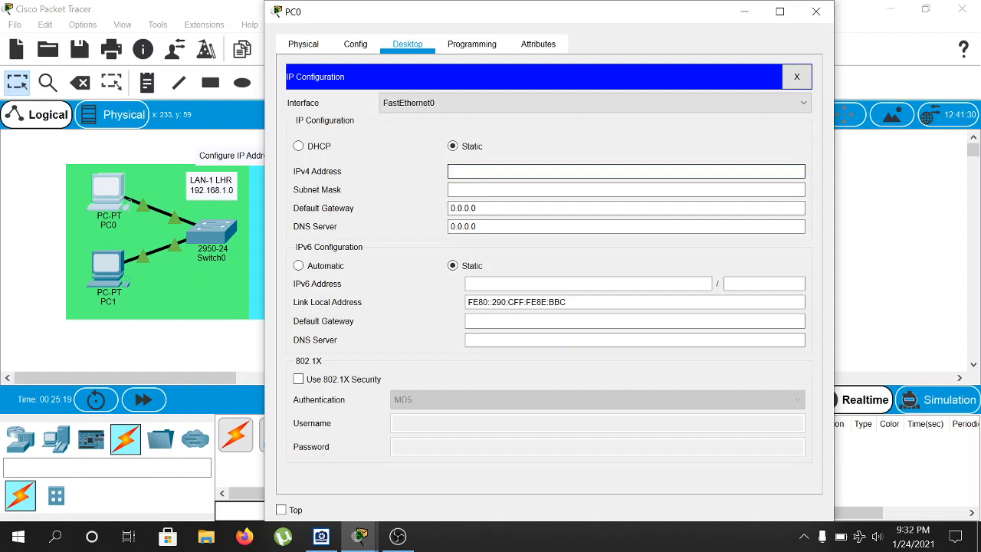
type("192.168.1.2")
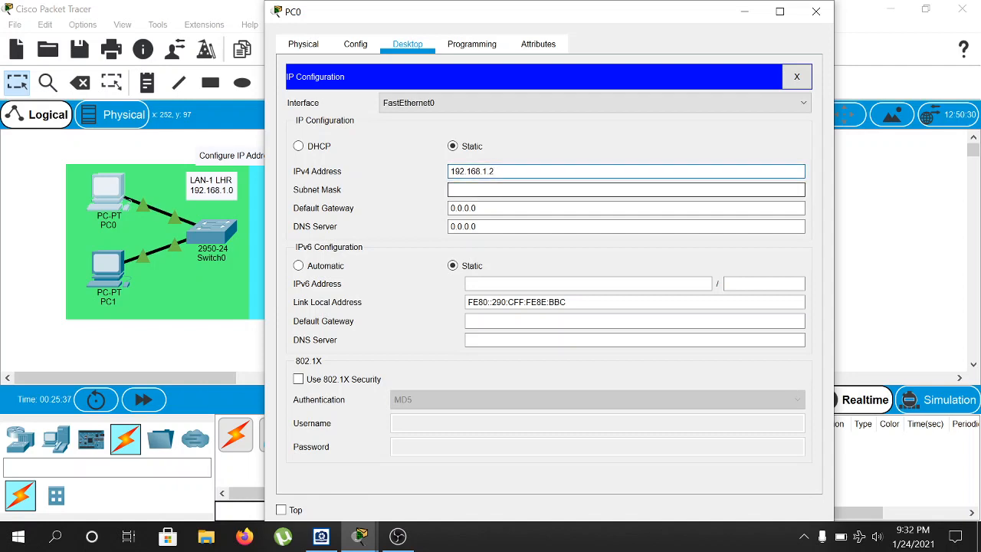
left_click(492, 189)
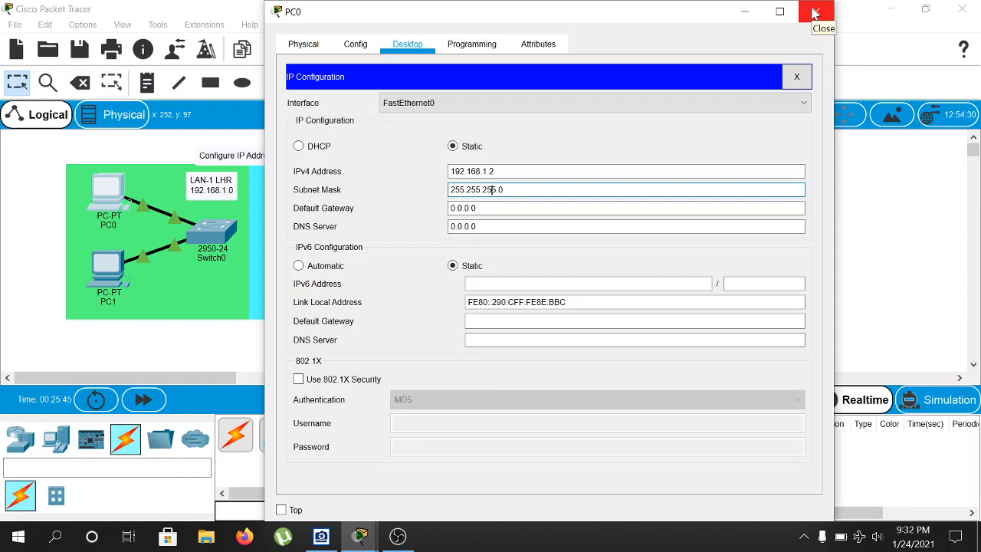
left_click(814, 13)
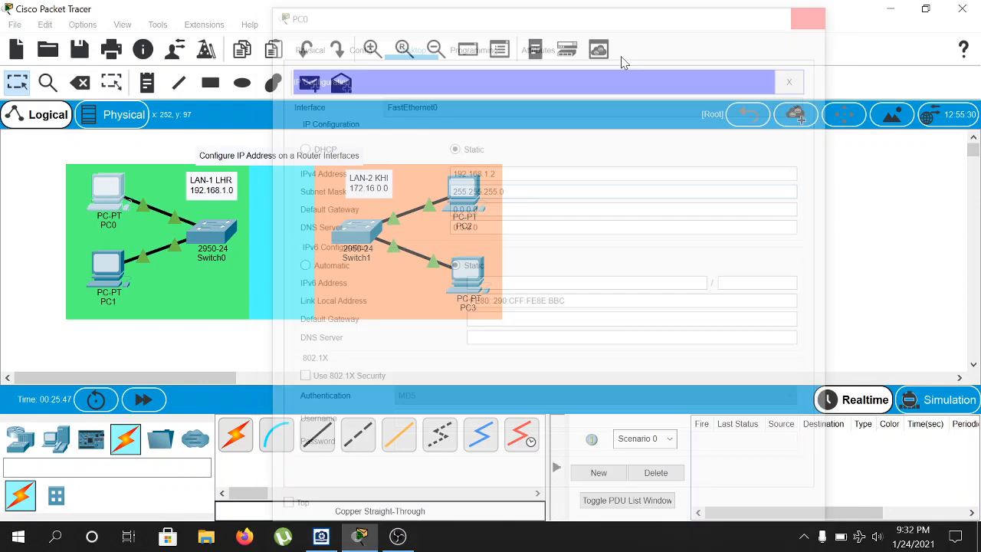
Give PC1 the static IPv4 address 192.168.1.3 with subnet mask 255.255.255.0
left_click(104, 268)
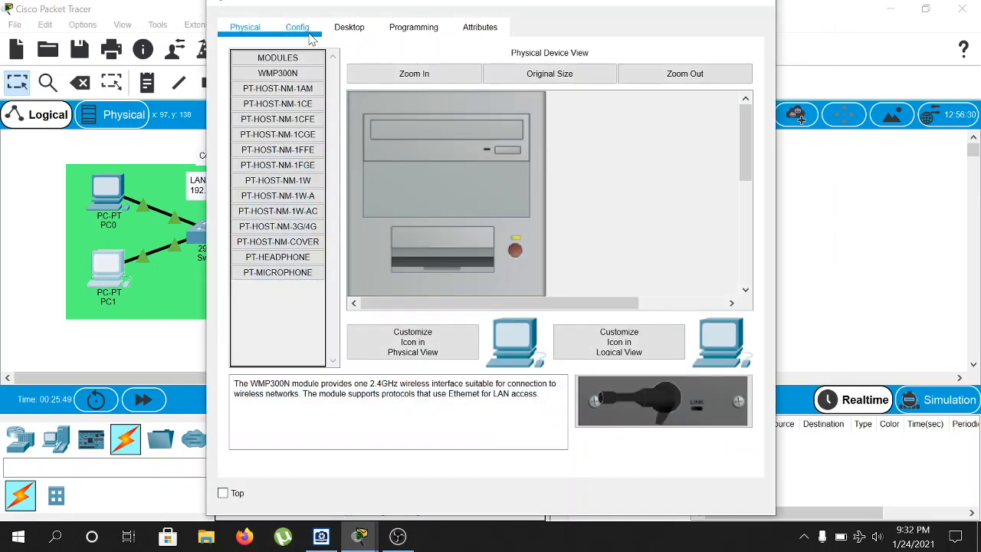
left_click(298, 28)
left_click(354, 28)
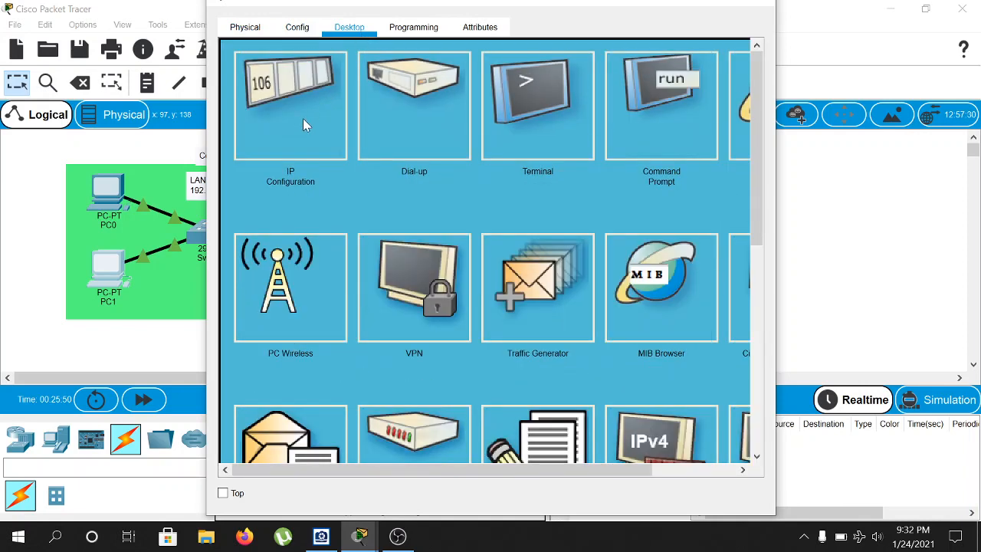
left_click(302, 118)
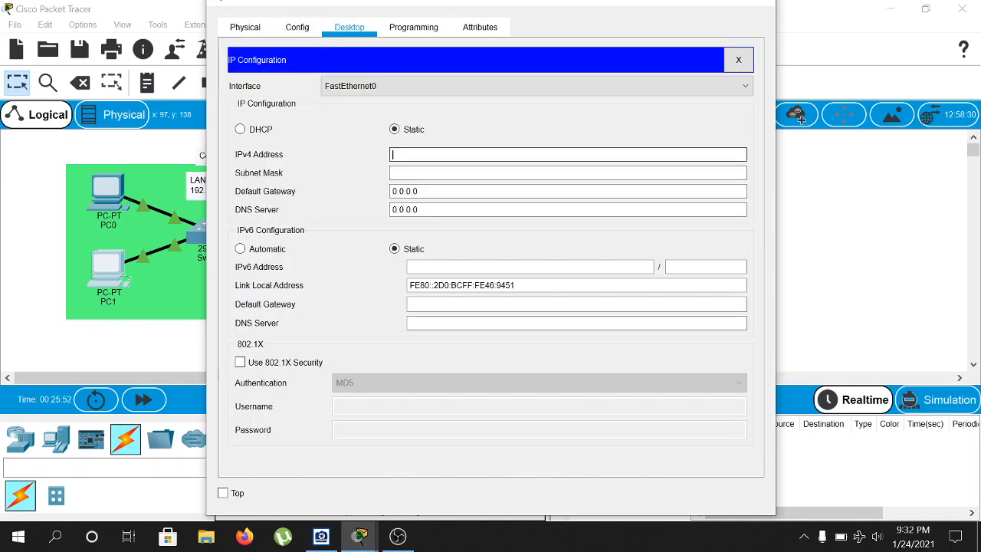
type("192.168.1.3")
left_click(445, 172)
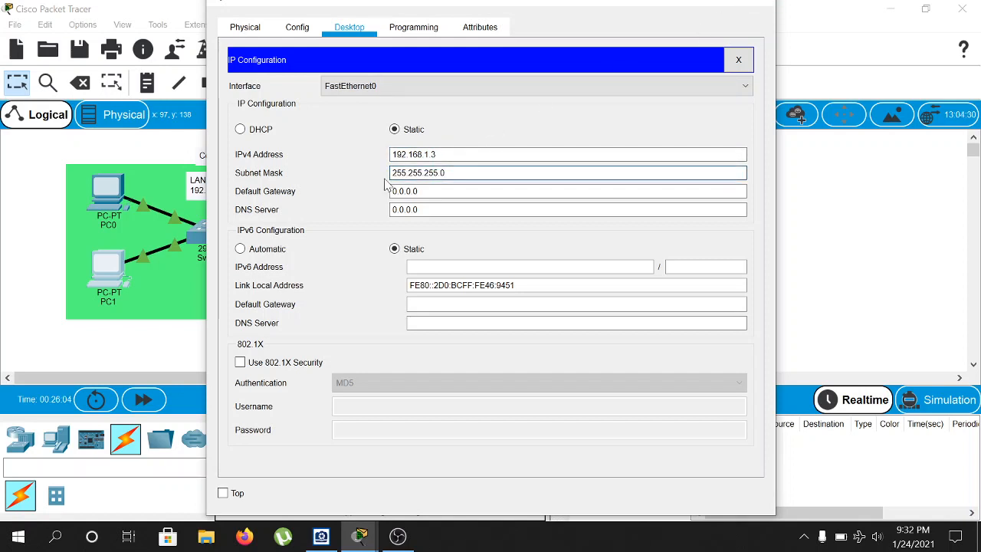
Close PC1's configuration window and give PC2 the static IPv4 address 172.16.0.2 with subnet mask 255.255.0.0
left_click(751, 7)
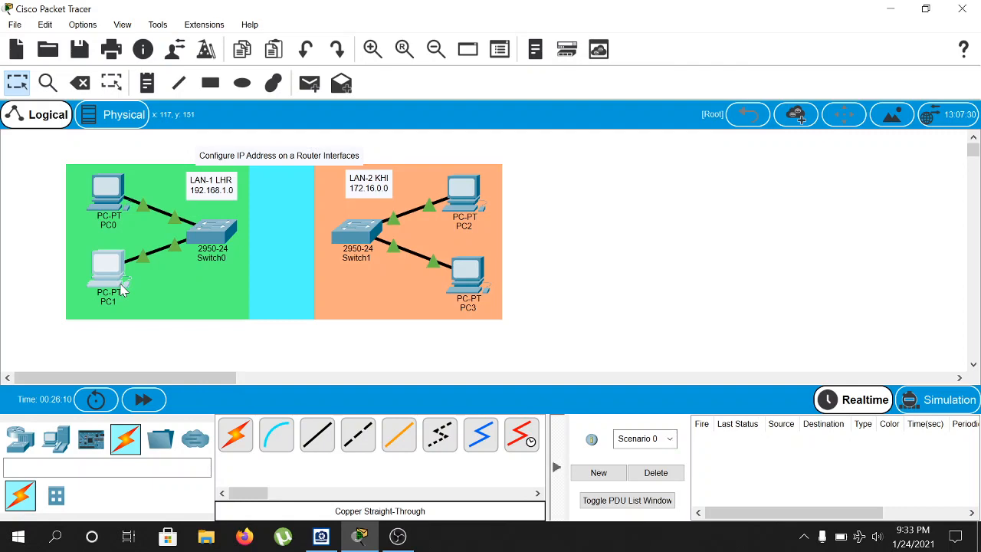
left_click(467, 205)
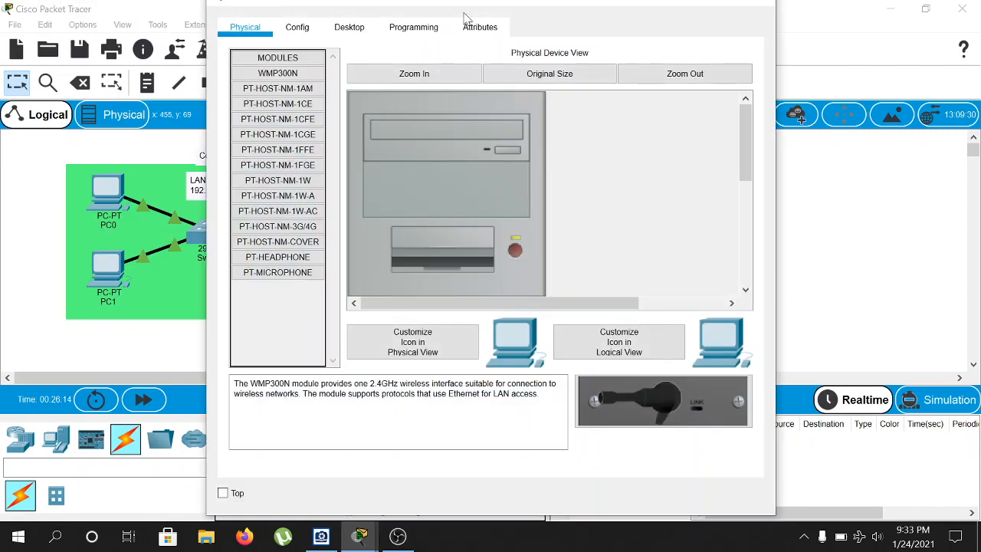
left_click_drag(569, 3, 528, 262)
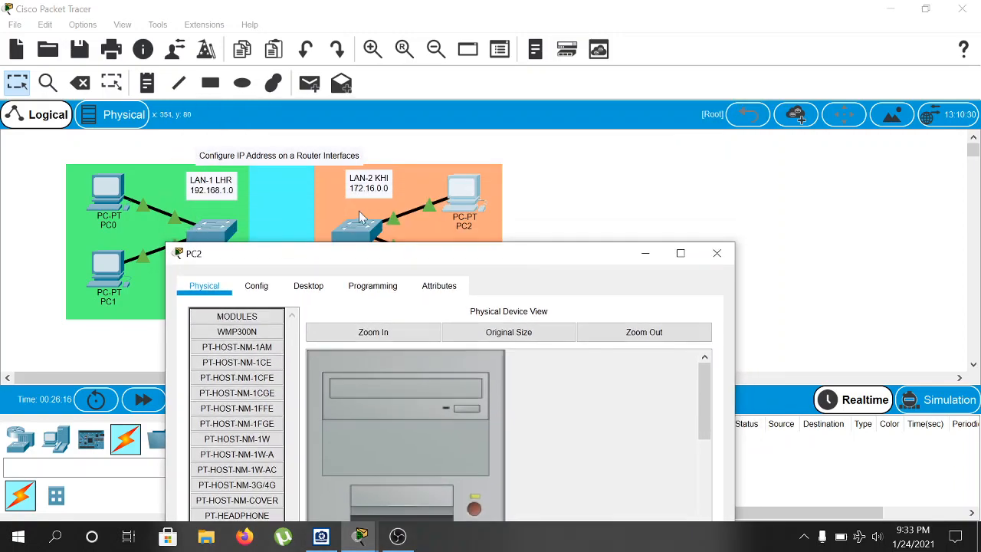
left_click_drag(447, 265, 452, 24)
left_click(313, 45)
left_click(262, 124)
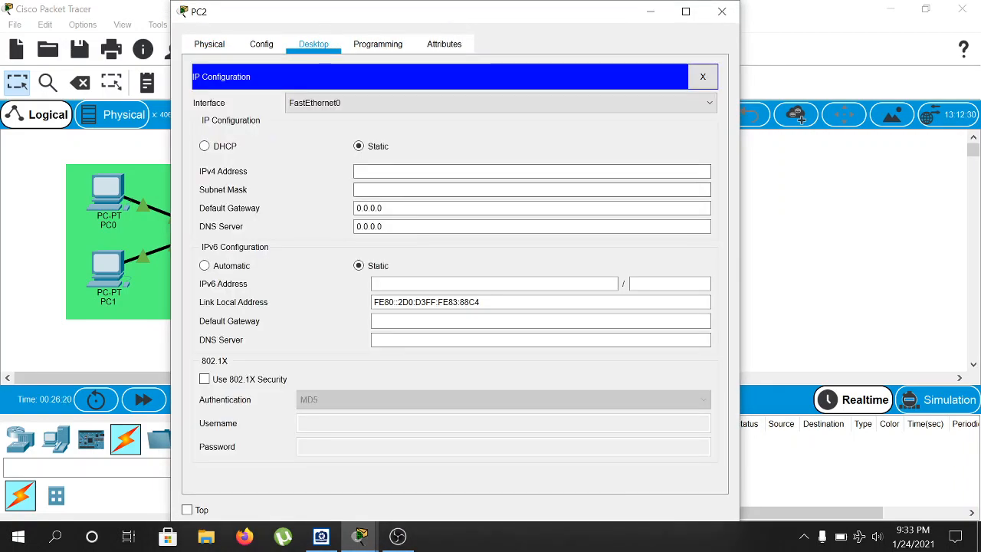
left_click(532, 172)
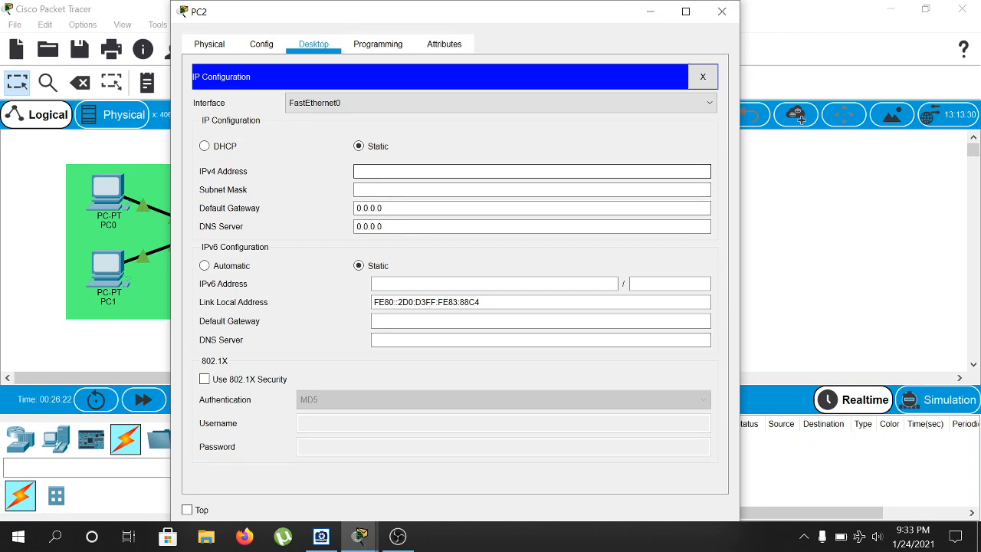
type("172.16.0.1")
mouse_move(611, 12)
left_mouse_down()
mouse_move(580, 234)
mouse_move(600, 25)
left_mouse_up()
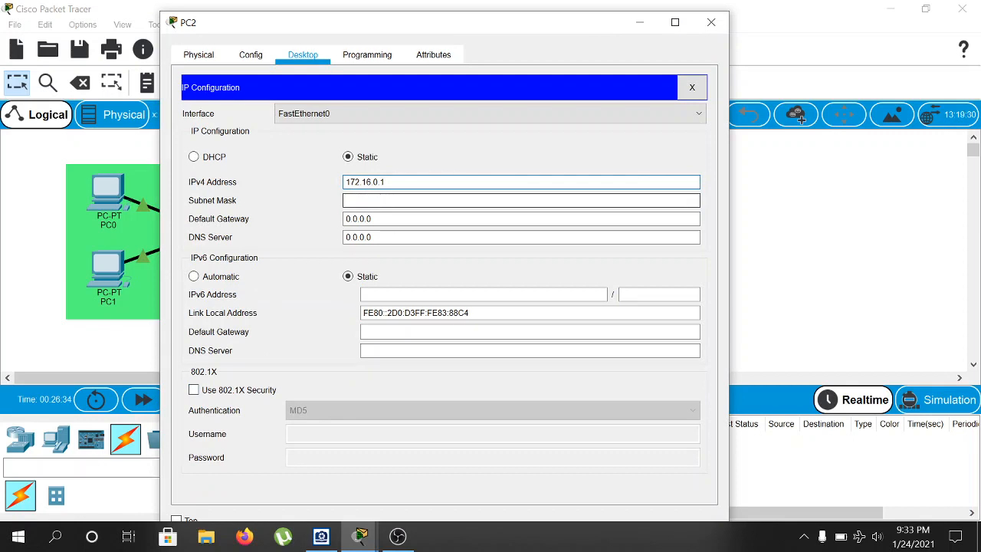
key("BackSpace")
type("2")
key("Tab")
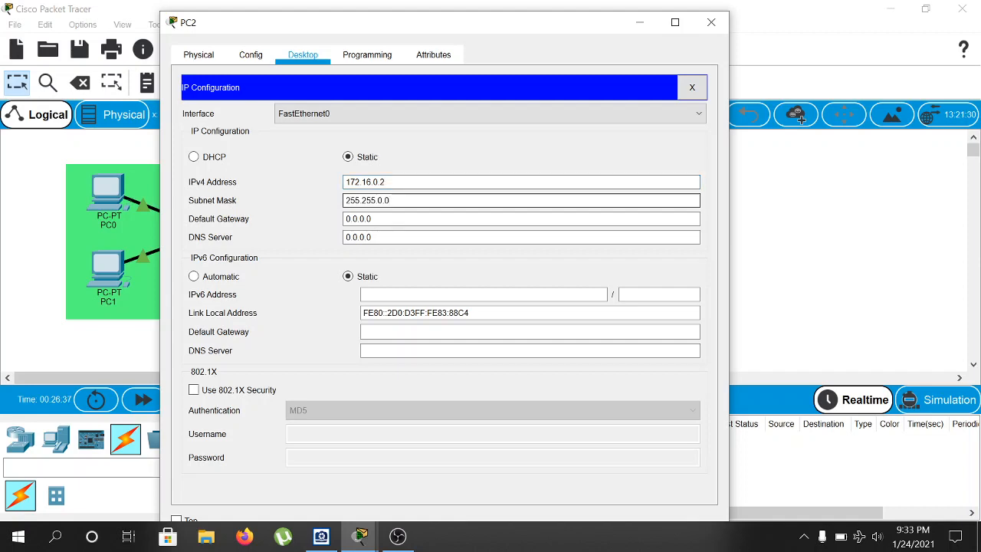
left_click(711, 22)
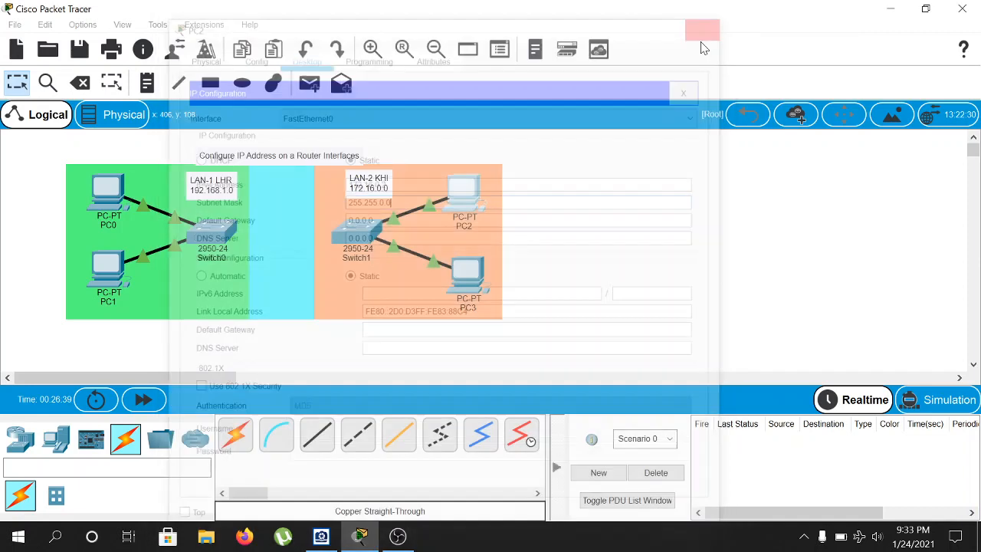
Give PC3 the static IPv4 address 172.16.0.3 with subnet mask 255.255.0.0, and close its configuration window
left_click(483, 290)
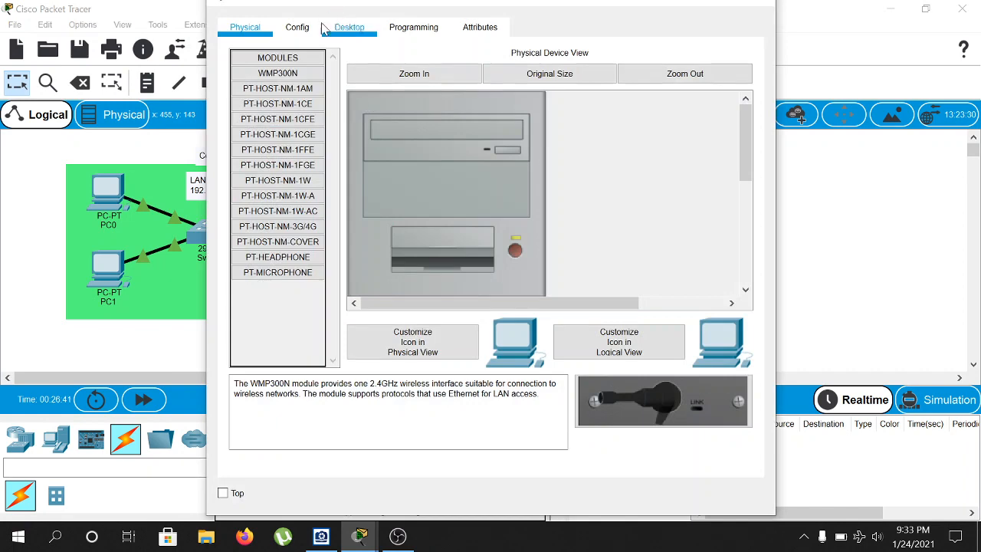
left_click(310, 30)
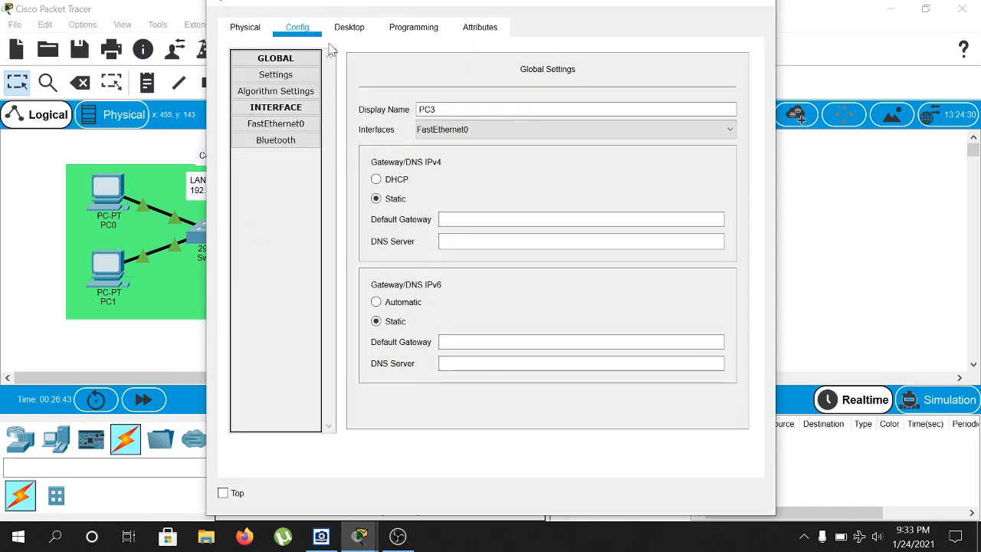
left_click(349, 28)
left_click(291, 87)
left_click(406, 154)
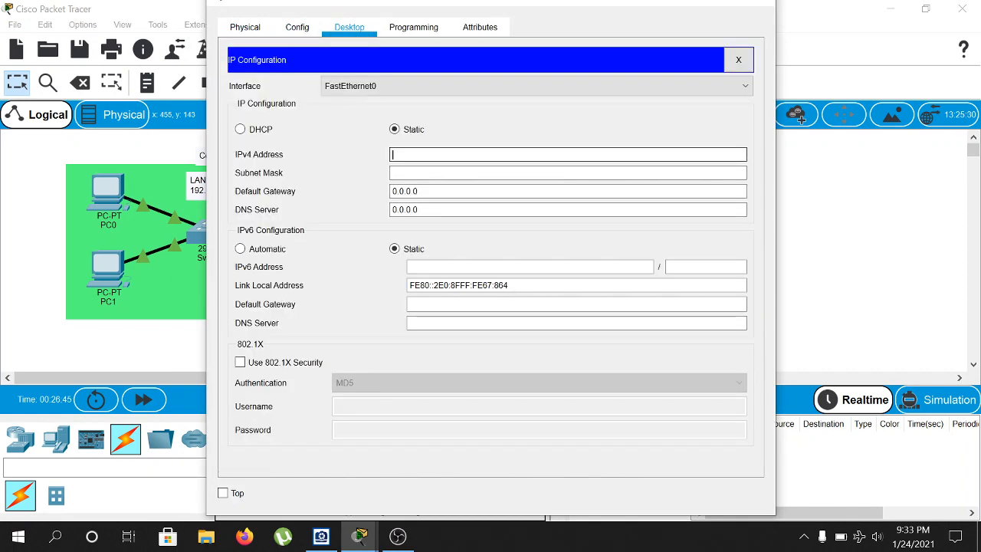
type("172.16.0.3")
left_click(427, 175)
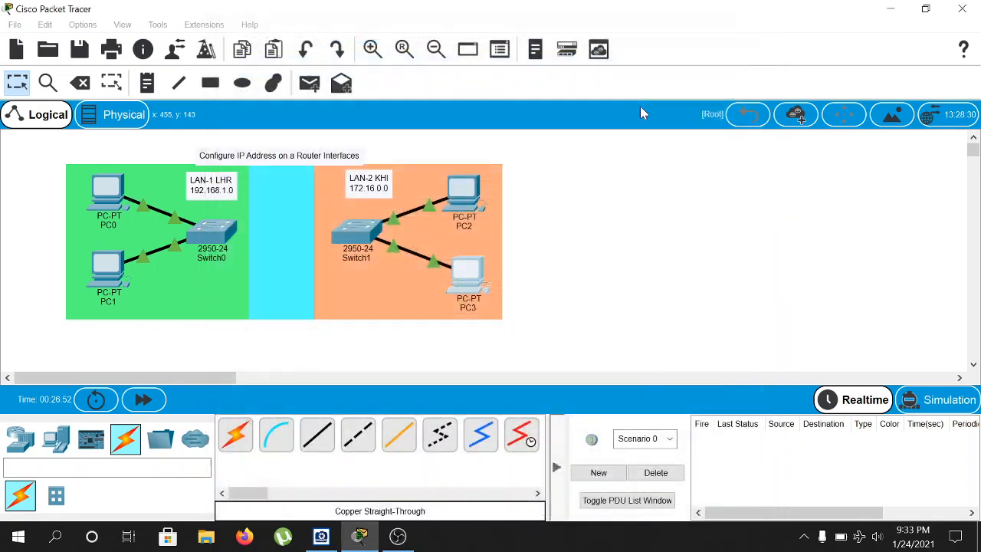
left_click(758, 6)
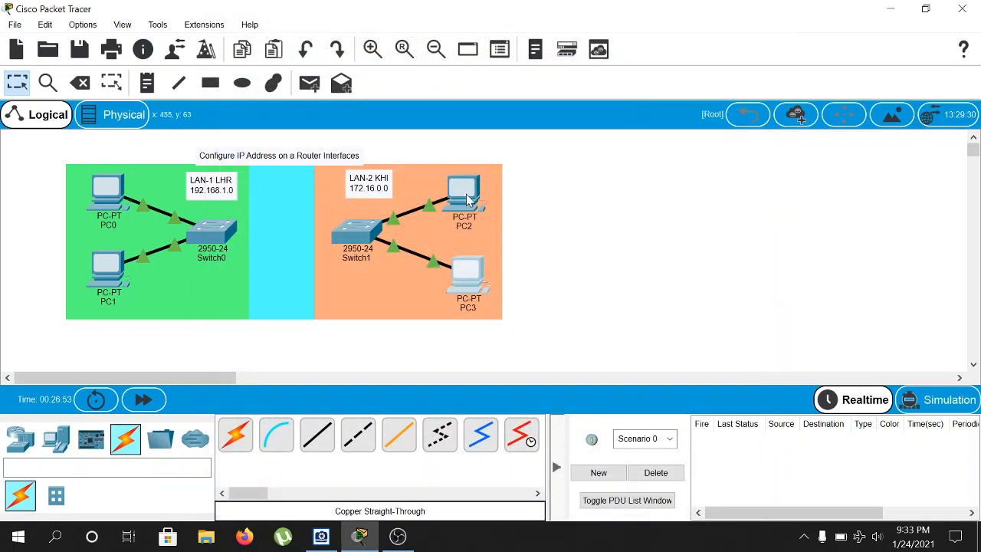
Check the IP address details of PC2, PC3 and PC0 in the workspace
mouse_move(467, 198)
mouse_move(474, 295)
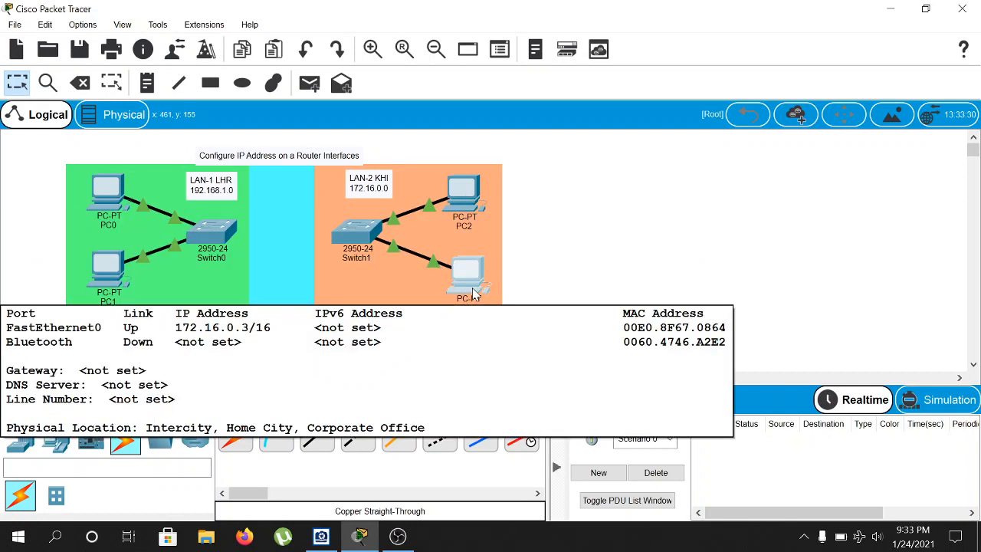
mouse_move(106, 198)
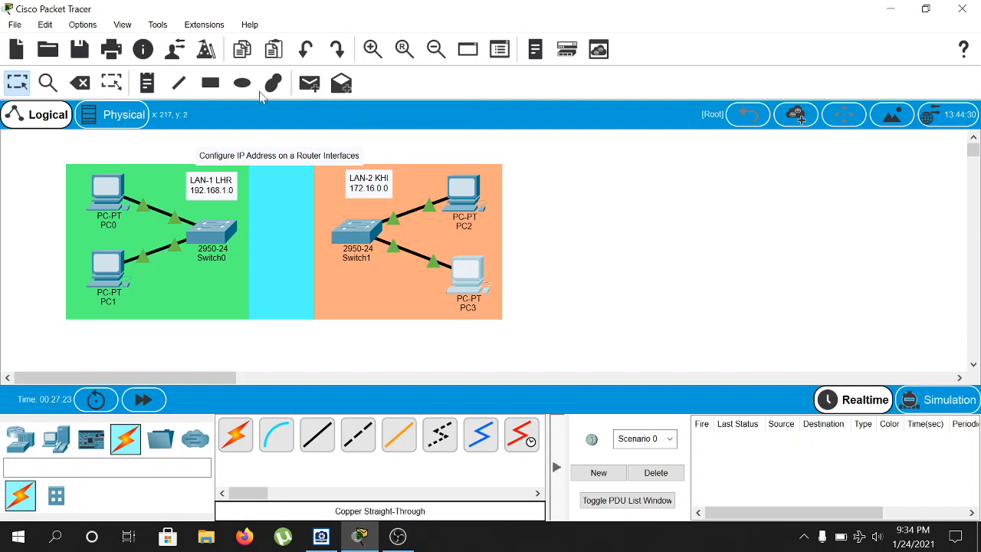
left_click(313, 86)
left_click(117, 205)
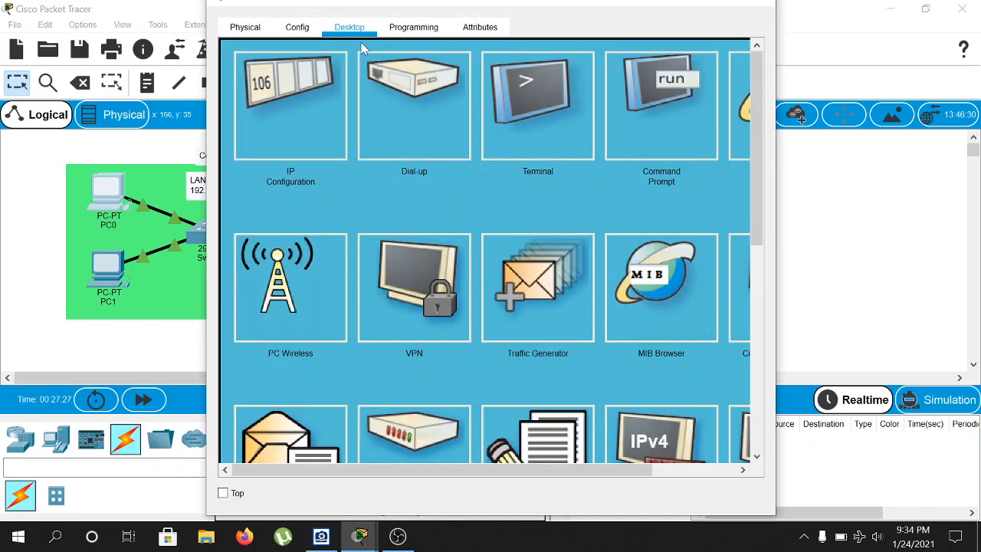
left_click(659, 139)
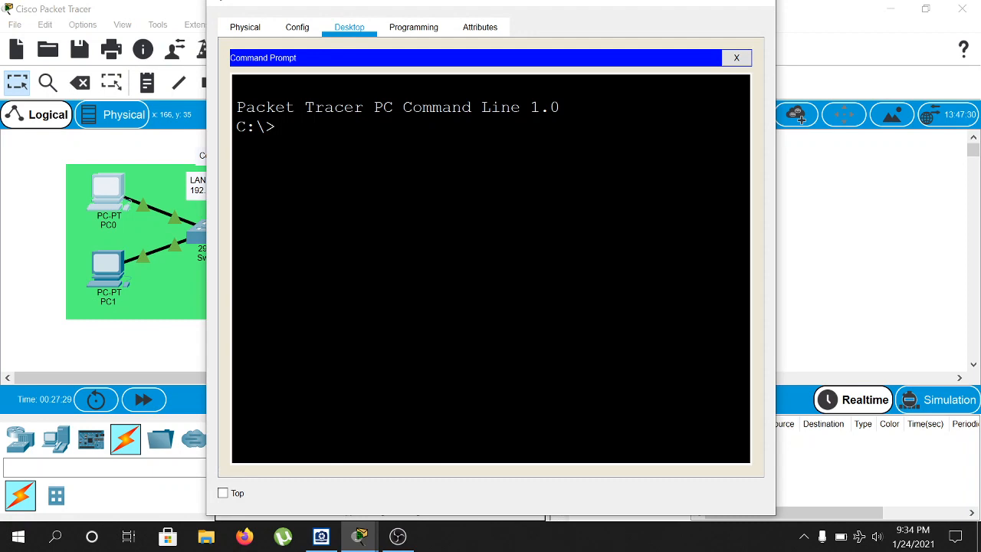
left_click(759, 6)
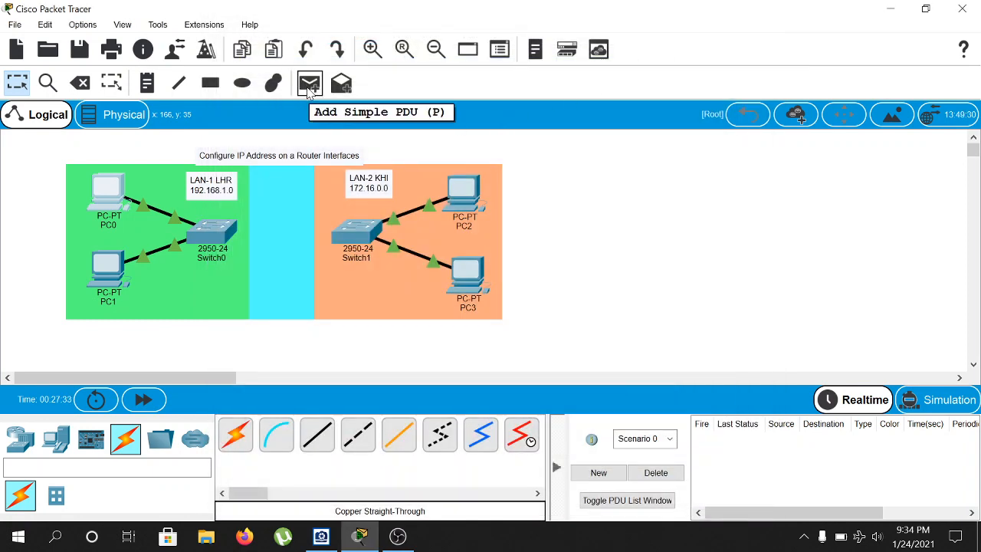
Send a simple PDU from PC0 to PC1 to test connectivity within LAN-1
left_click(308, 83)
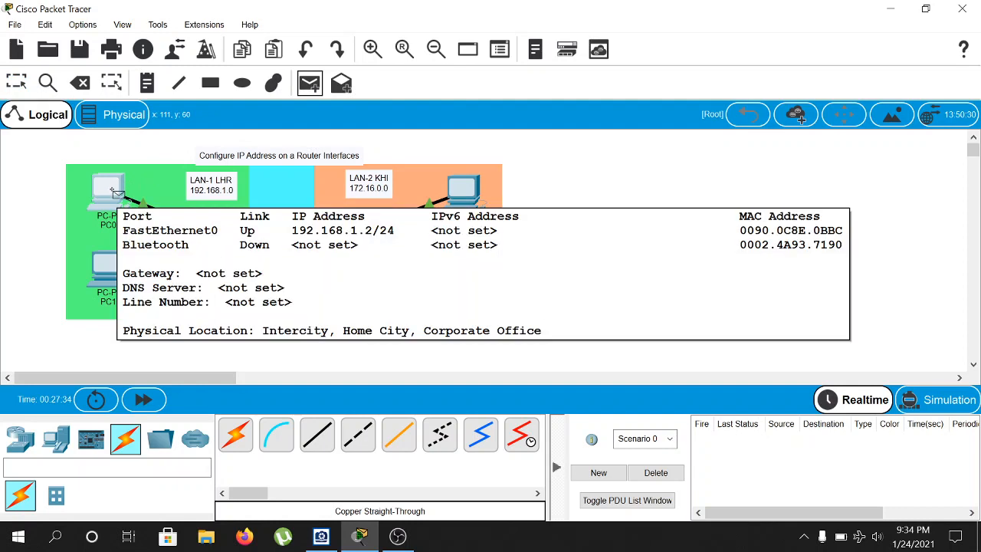
left_click(118, 198)
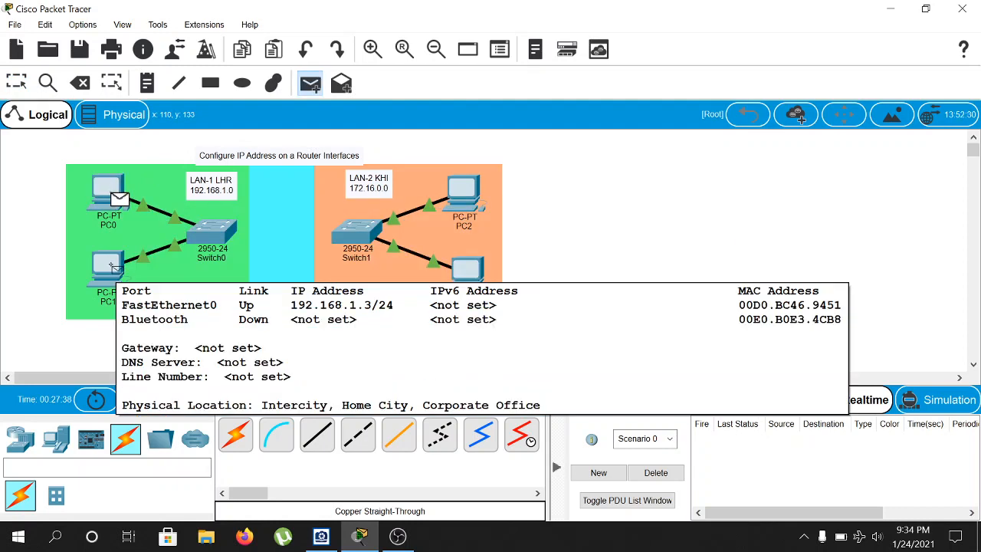
left_click(114, 265)
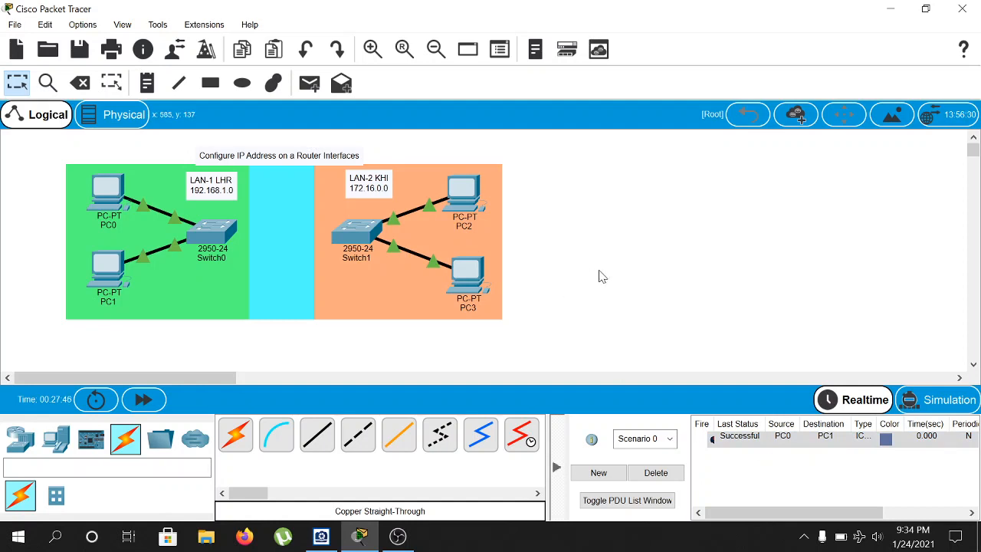
Send a simple PDU from PC2 to PC3 to test connectivity within LAN-2
left_click(310, 83)
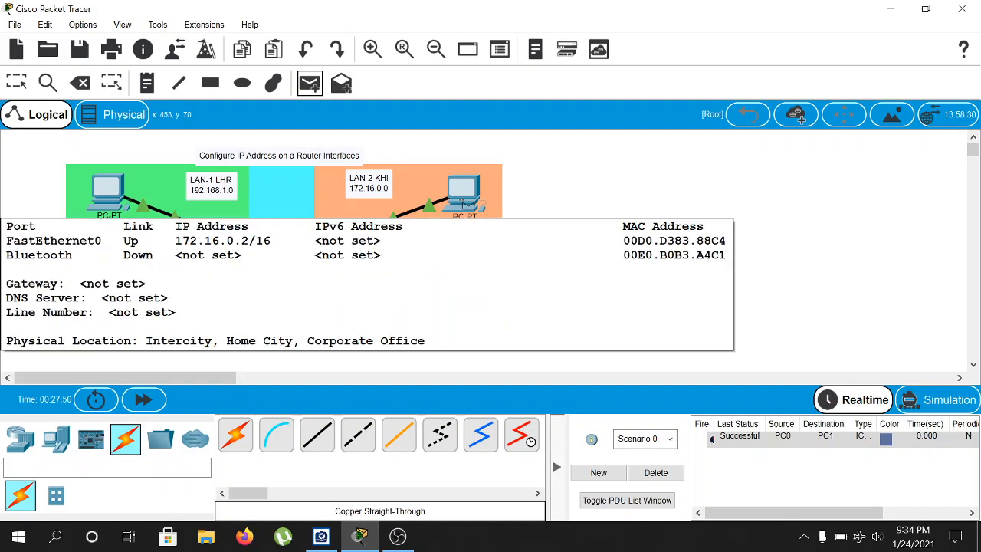
left_click(464, 184)
left_click(469, 273)
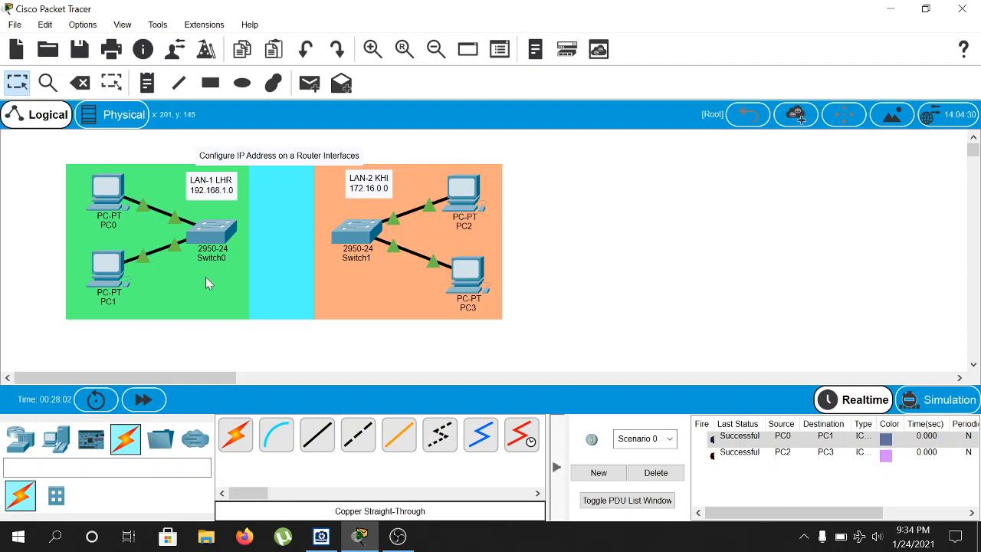
Place a 2621XM router in the blue area between Switch0 and Switch1
mouse_move(336, 246)
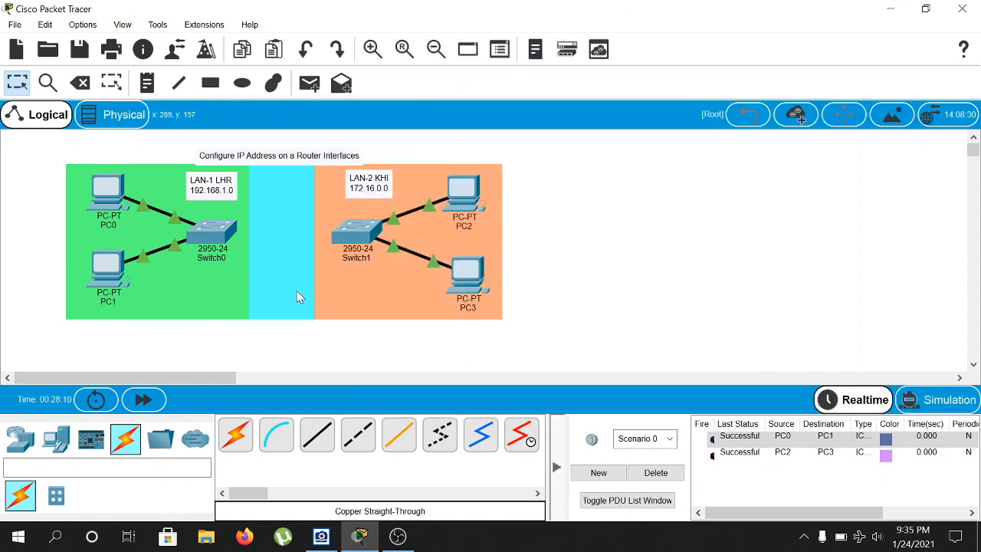
left_click(21, 441)
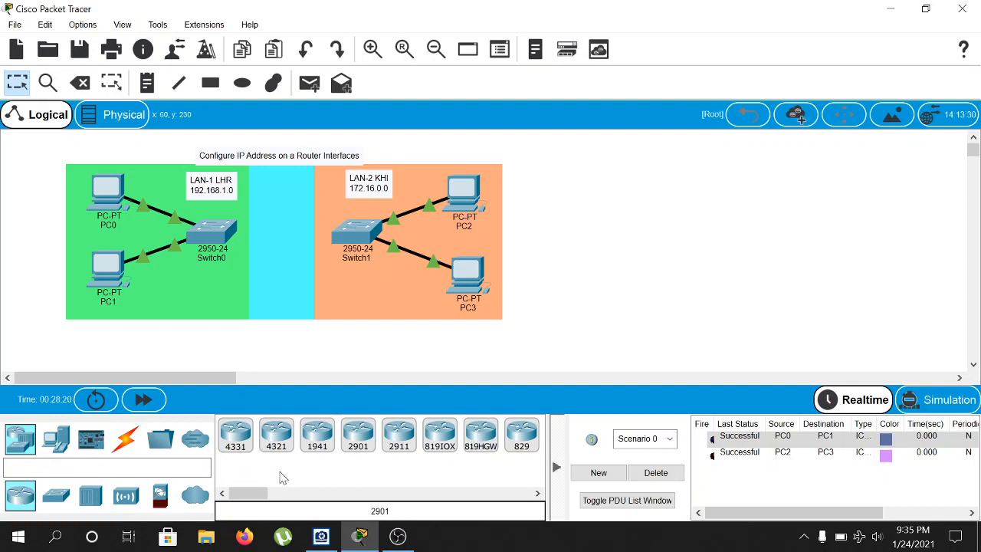
left_click_drag(253, 494, 302, 494)
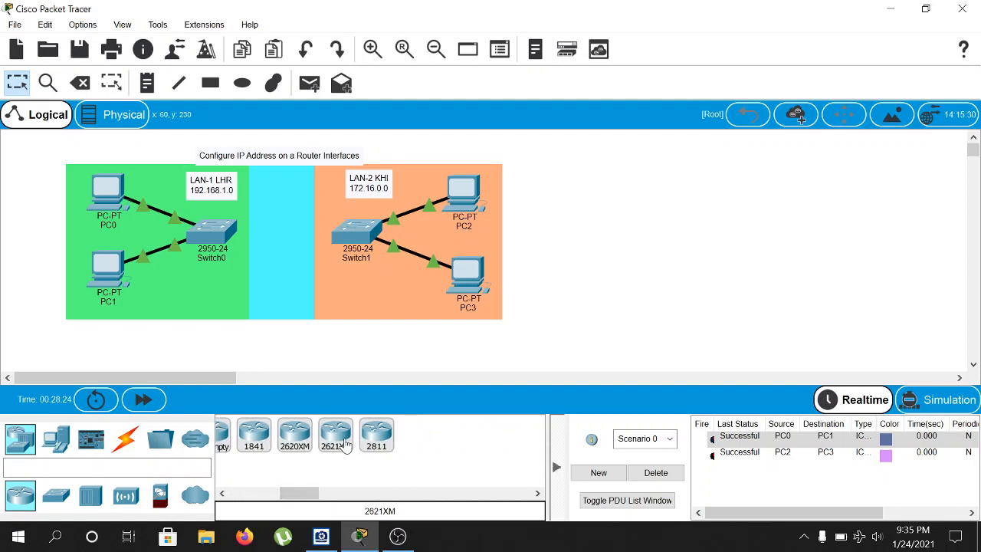
left_click_drag(338, 445, 289, 282)
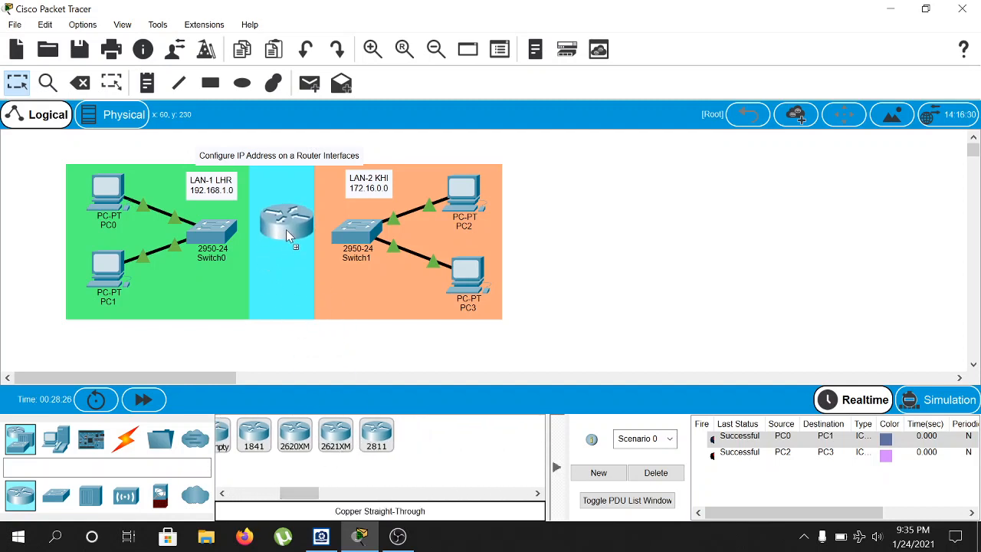
left_click_drag(286, 229, 286, 230)
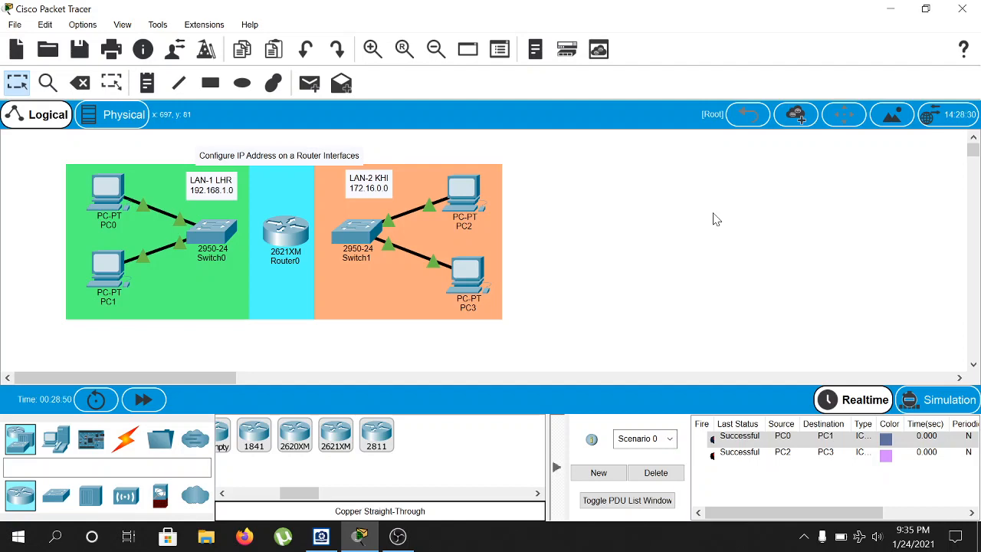
Examine Router0's slots, Ethernet ports and power supply in the enlarged physical view, switching its power off and back on
left_click(288, 234)
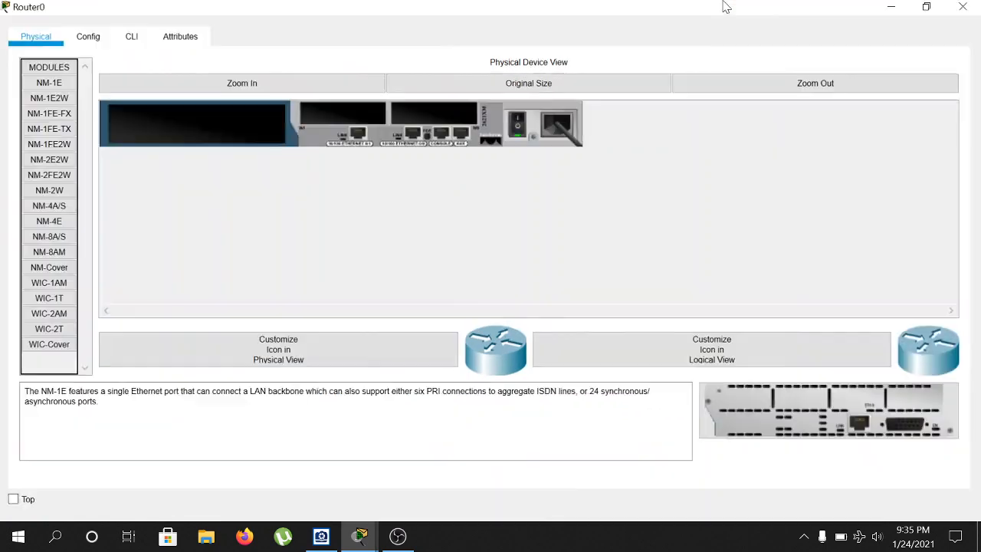
left_click(725, 6)
left_click(221, 81)
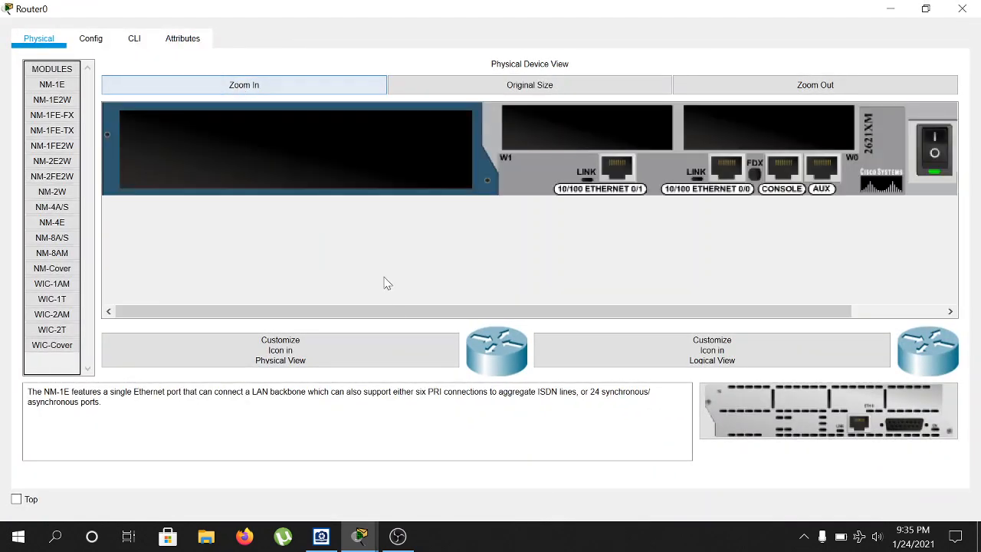
left_click_drag(391, 314, 634, 332)
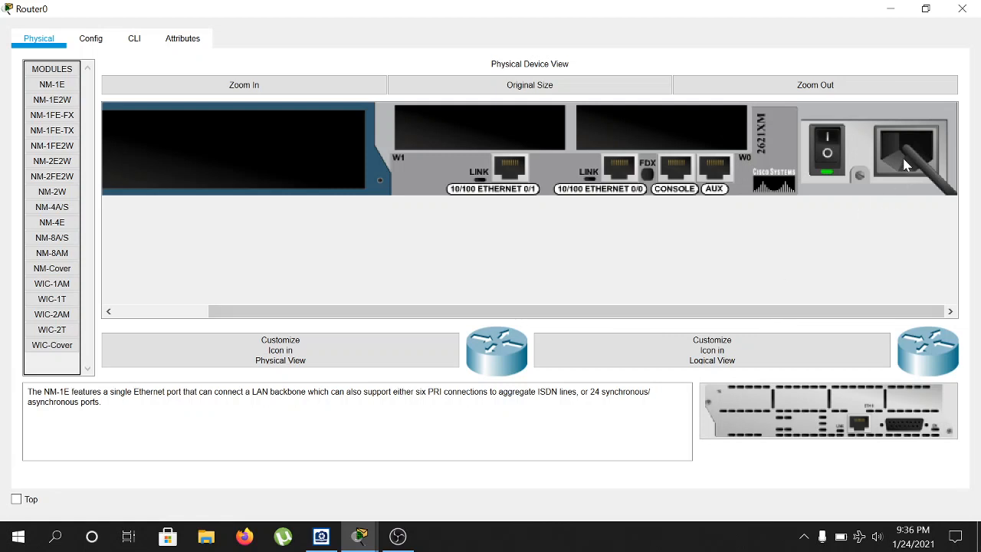
left_click(828, 157)
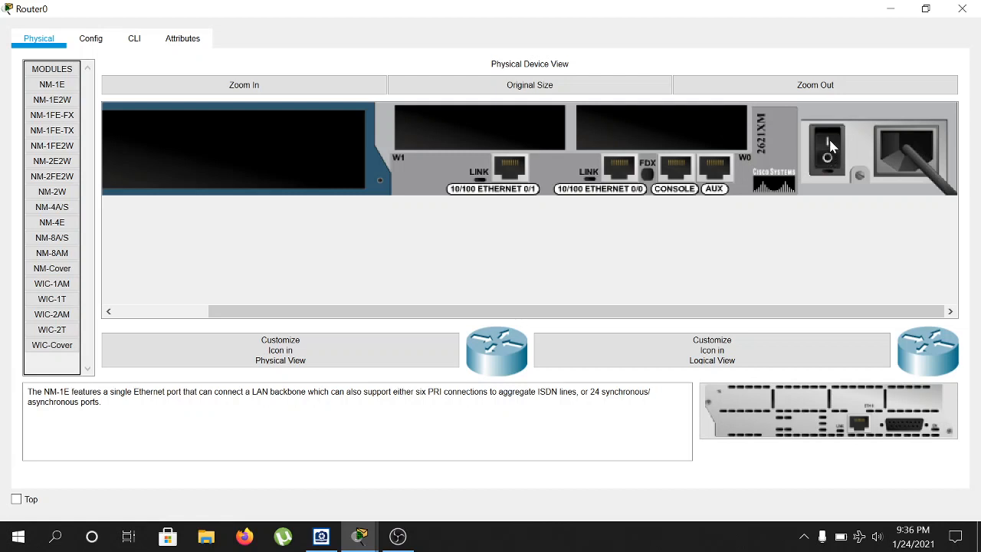
left_click(831, 147)
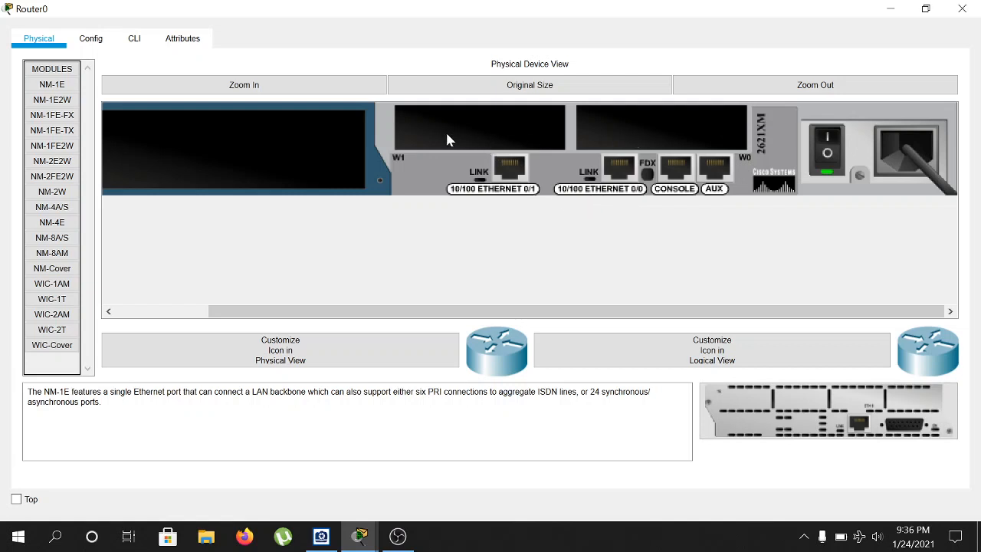
left_click_drag(490, 310, 340, 309)
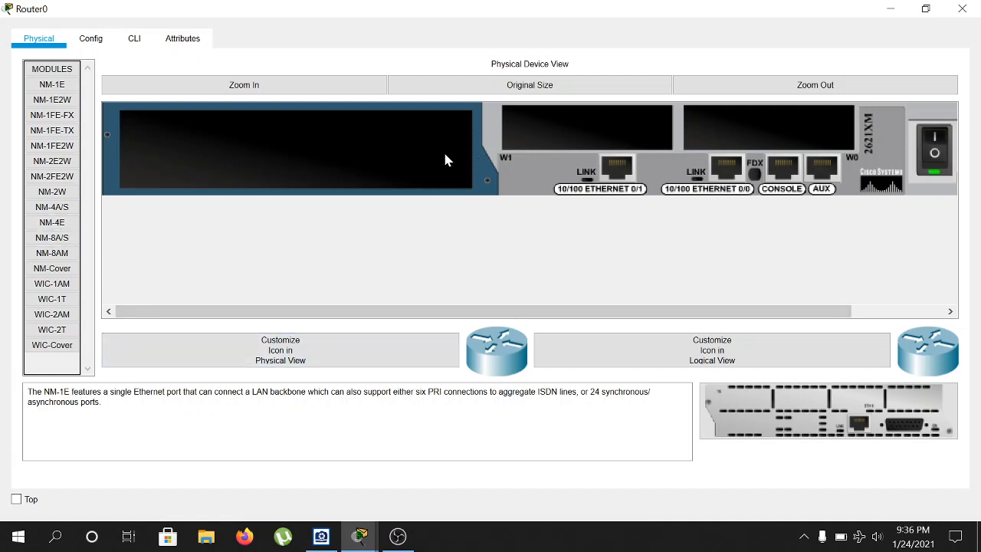
left_click_drag(455, 306, 617, 288)
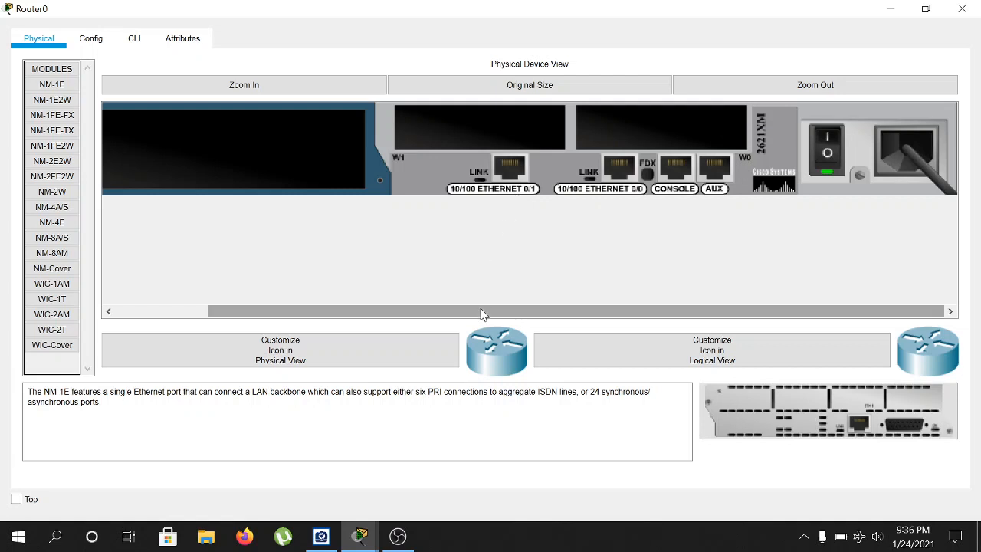
left_click(887, 9)
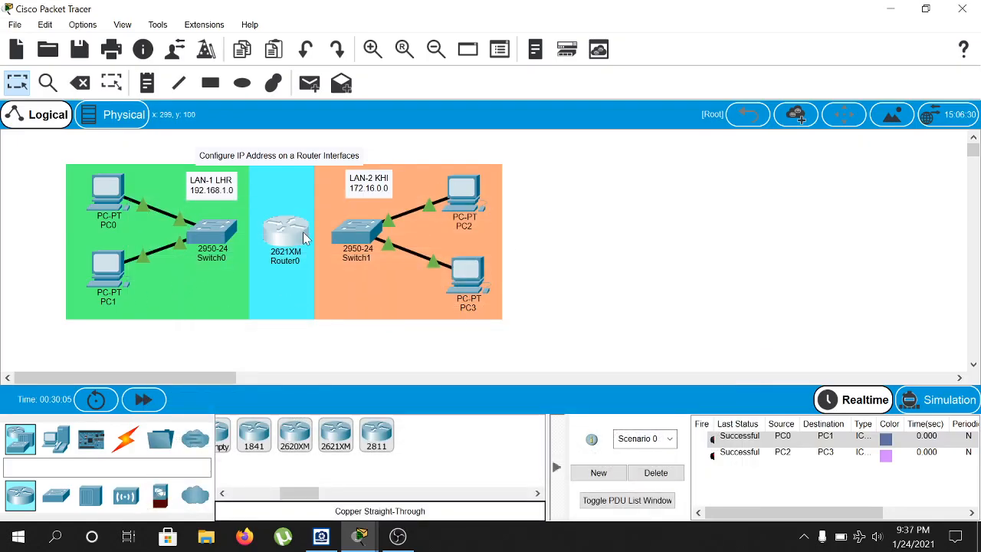
mouse_move(298, 239)
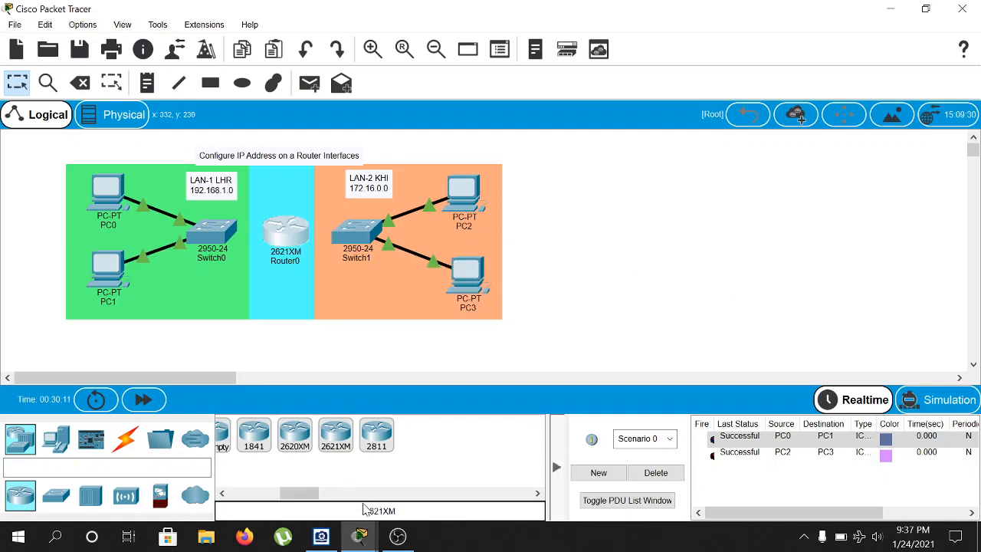
mouse_move(360, 536)
left_click(441, 467)
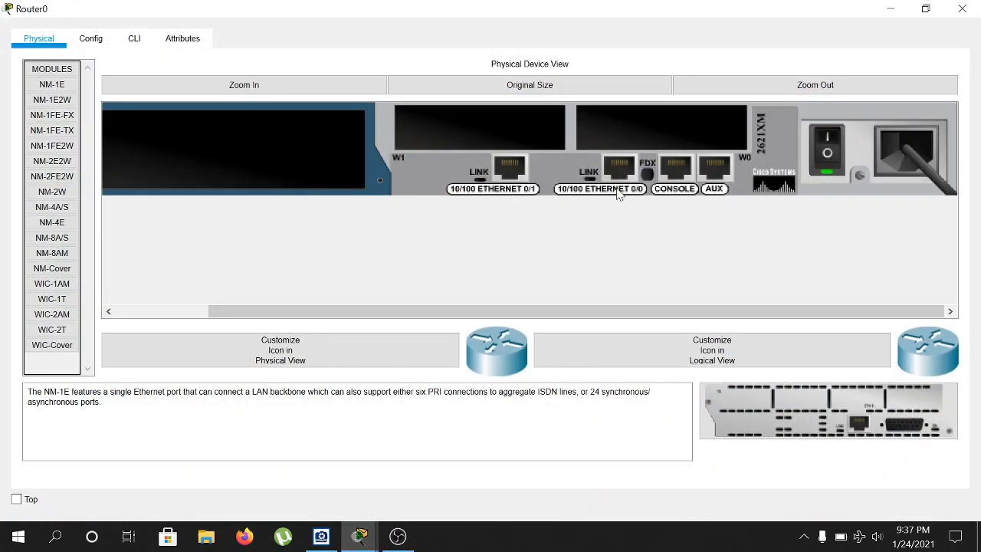
Install the NM-2FE2W module in Router0's large empty slot, keeping the router powered off during insertion and restoring power
left_click_drag(512, 311, 378, 319)
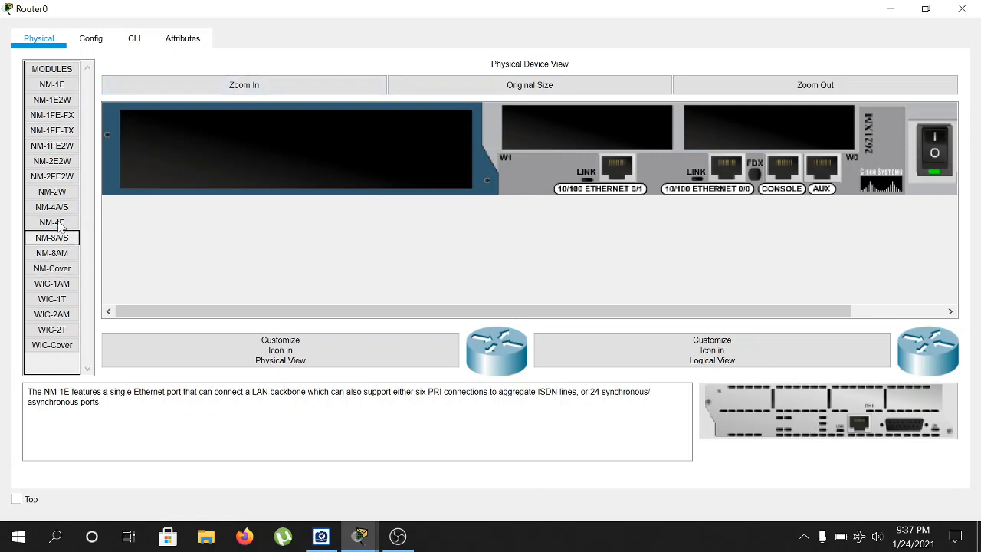
left_click(65, 152)
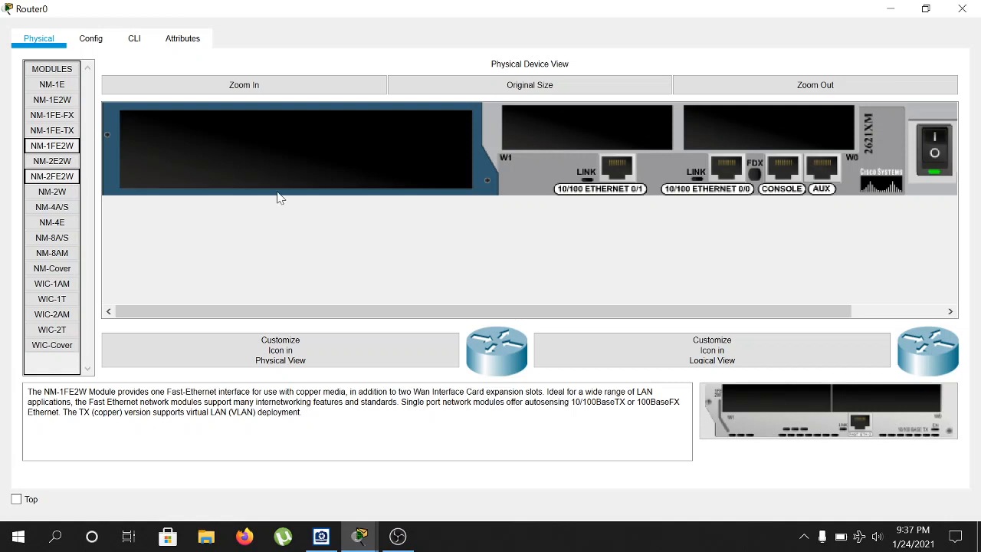
left_click(71, 178)
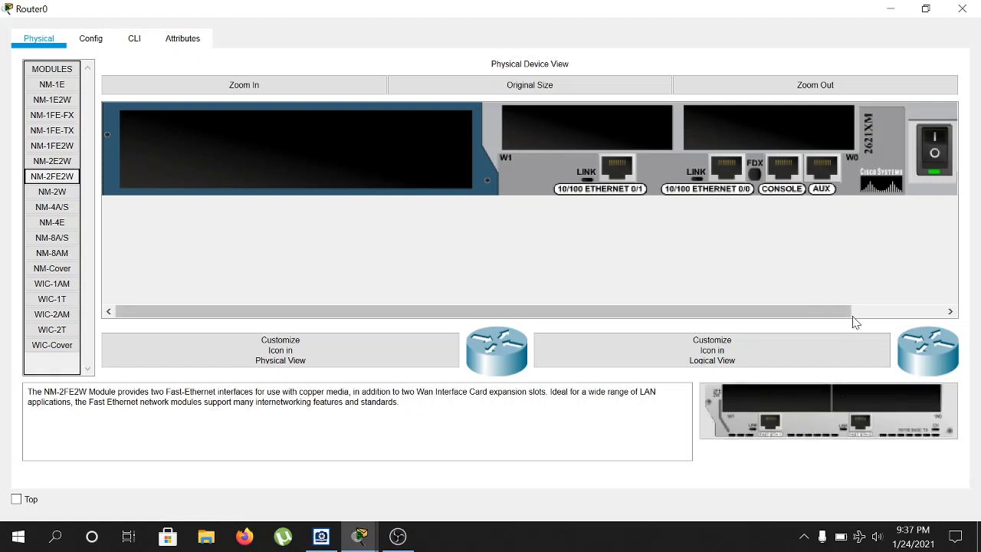
left_click(937, 153)
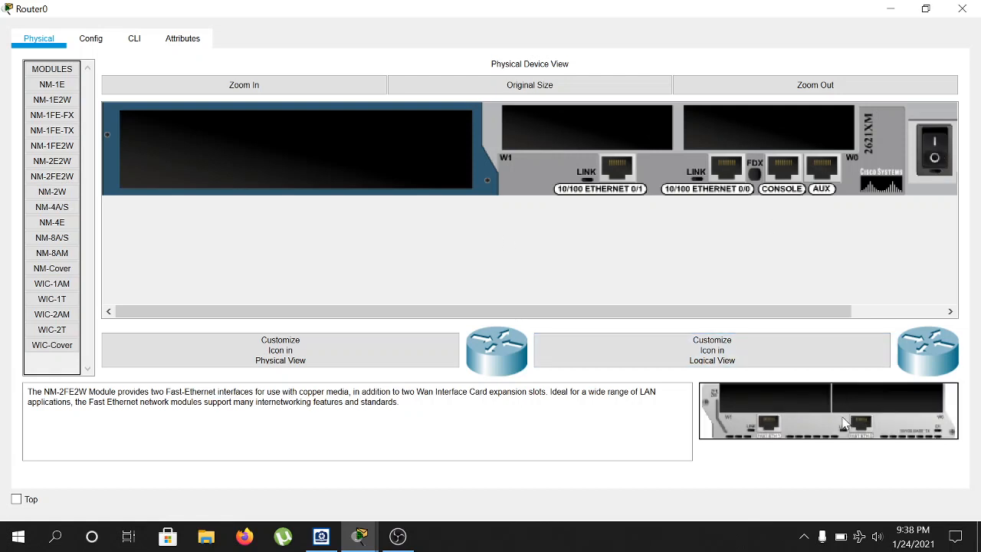
left_click_drag(843, 424, 306, 157)
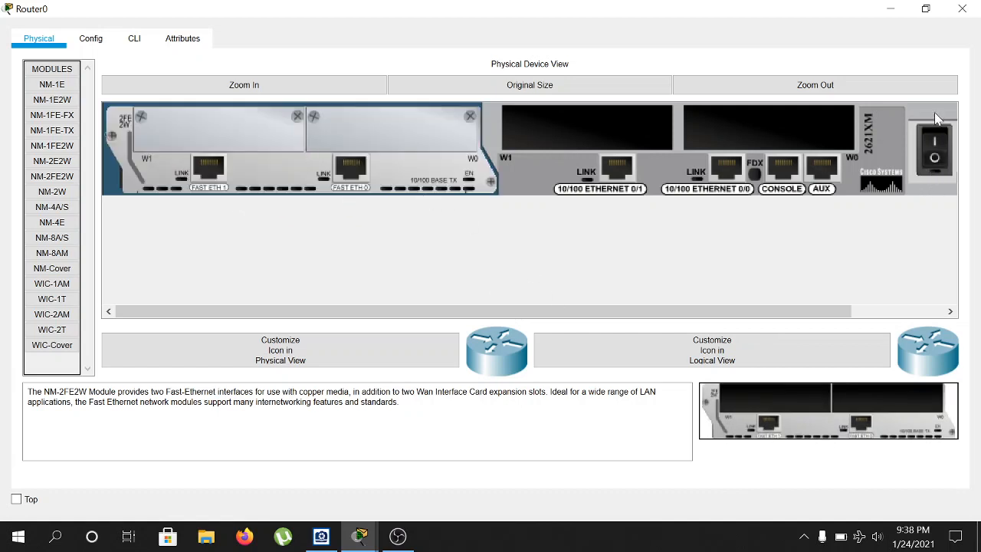
left_click(934, 148)
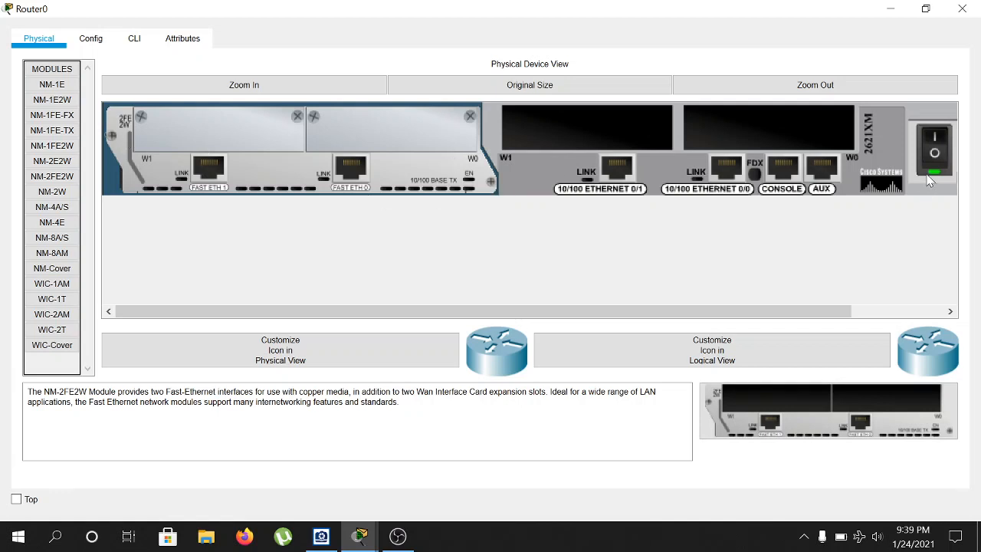
Remove the NM-2FE2W module from Router0 with the power off, restore power and close the router's window
left_click(938, 148)
left_click_drag(367, 184, 880, 372)
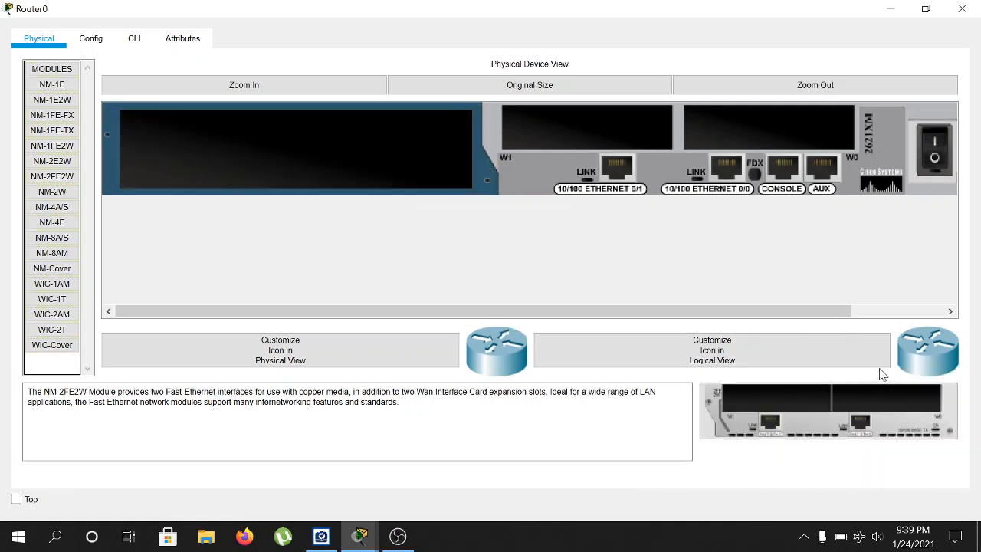
left_click(934, 152)
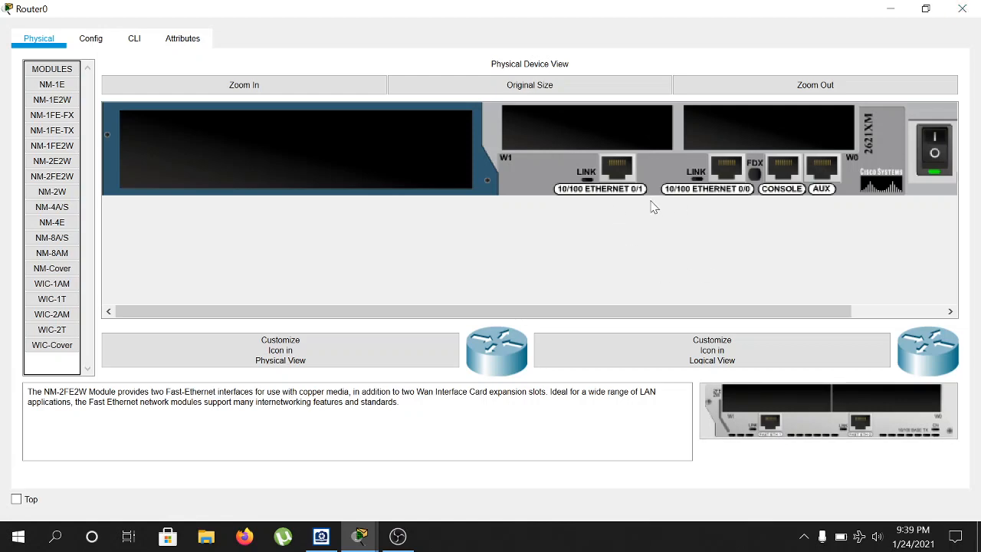
left_click(962, 9)
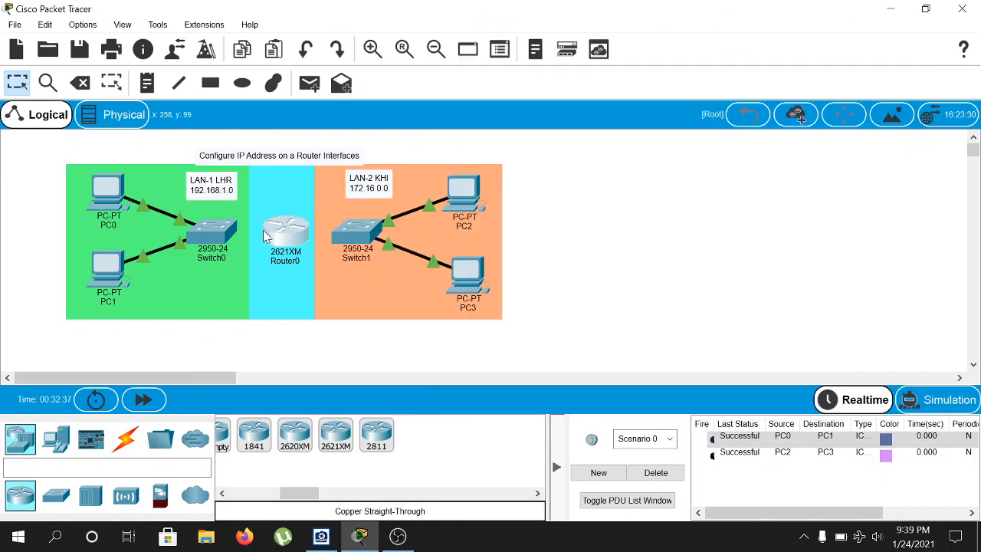
Connect Switch0's FastEthernet0/1 to Router0's FastEthernet0/0 with a copper straight-through cable
left_click(129, 439)
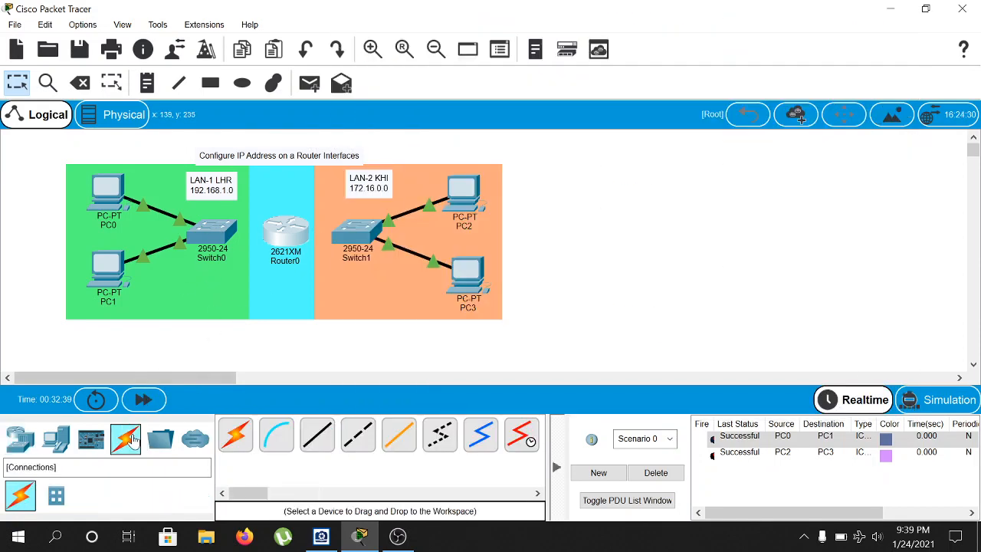
left_click(309, 434)
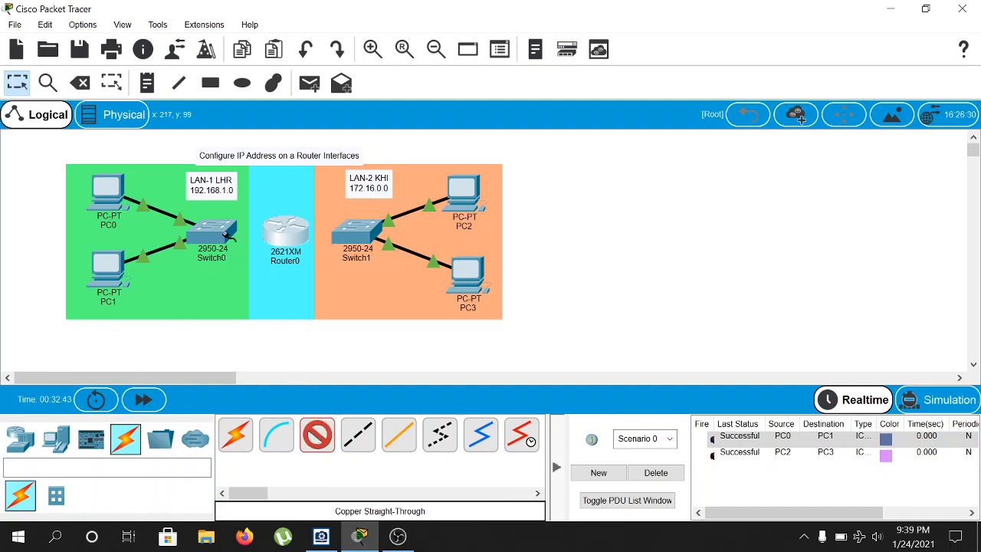
left_click(223, 233)
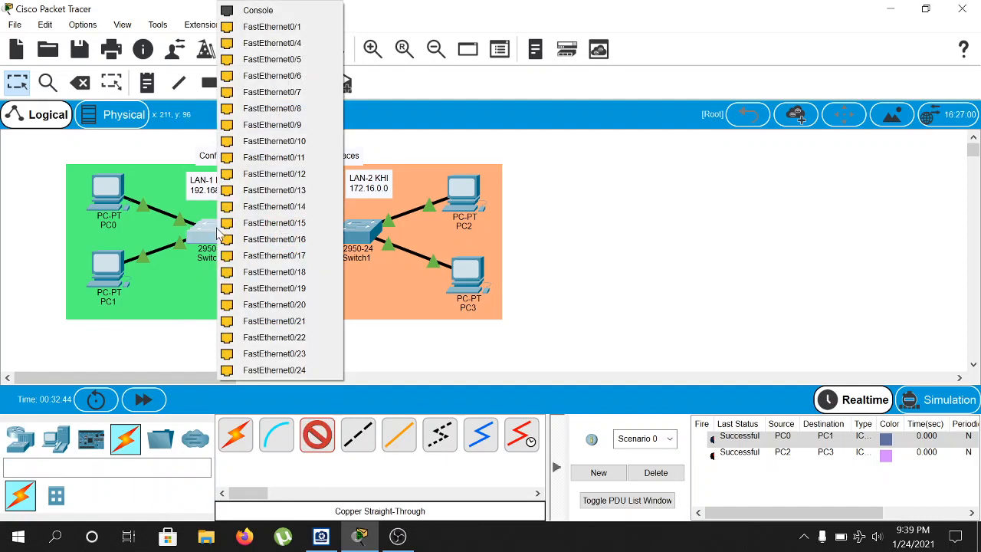
left_click(326, 27)
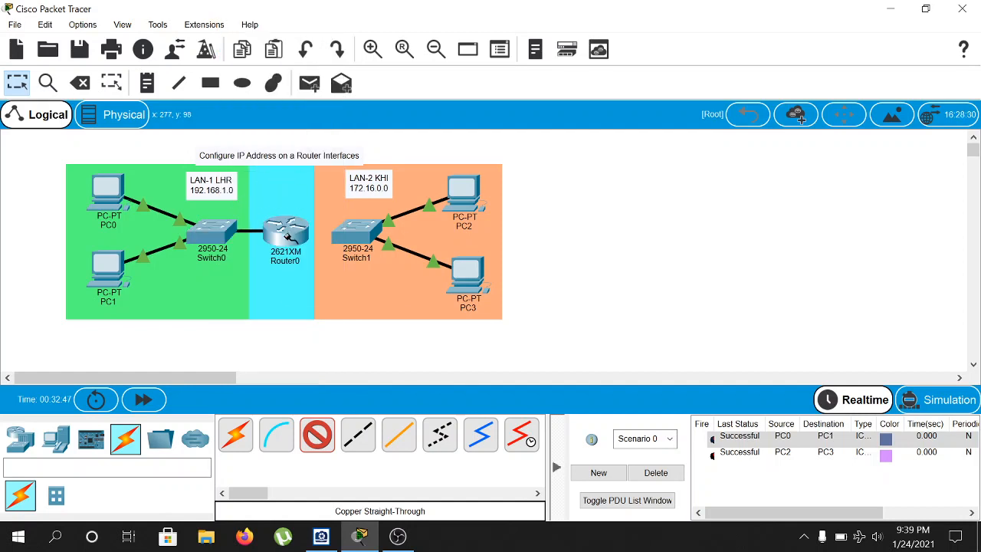
left_click(286, 232)
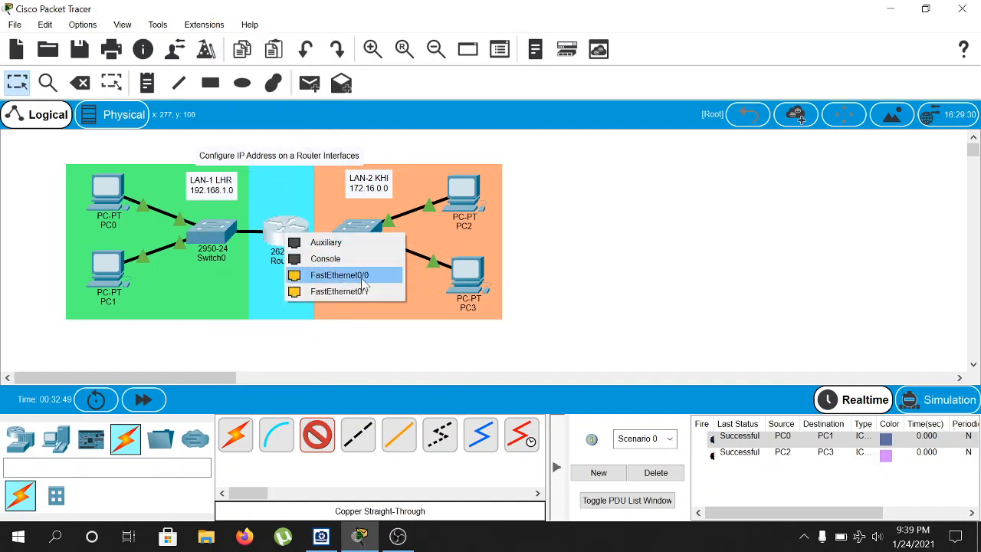
left_click(341, 276)
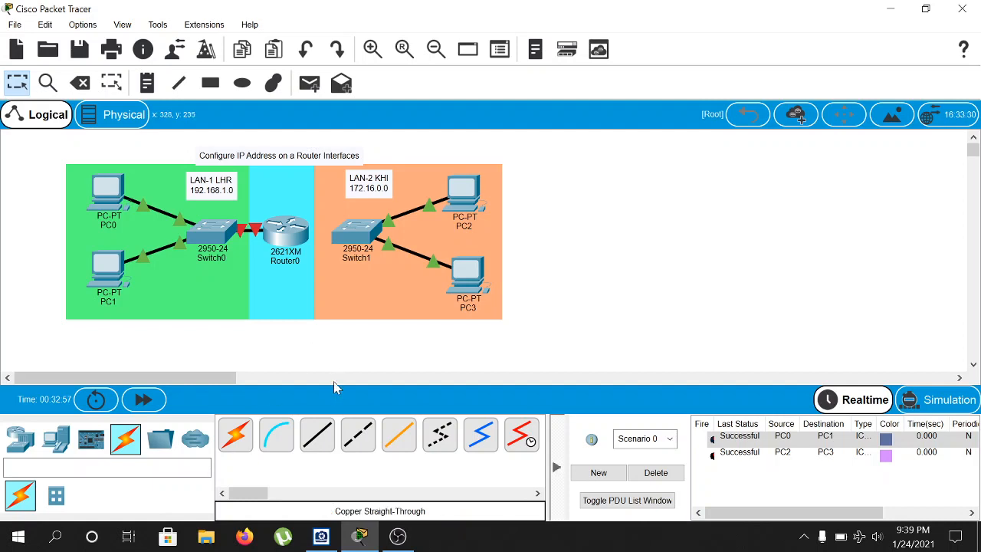
Connect Switch1's FastEthernet0/1 to Router0's FastEthernet0/1 with a copper straight-through cable
left_click(318, 434)
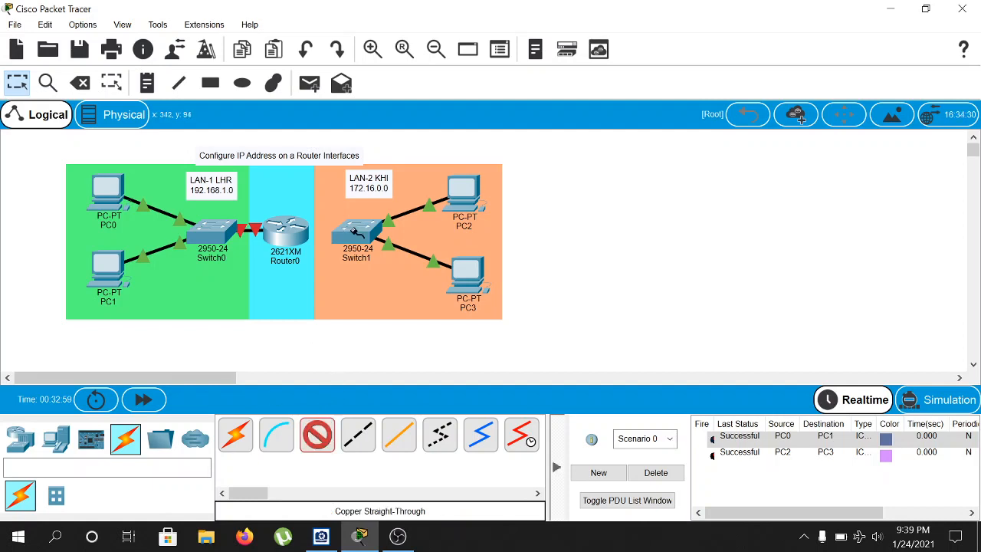
left_click(351, 232)
left_click(385, 27)
left_click(295, 228)
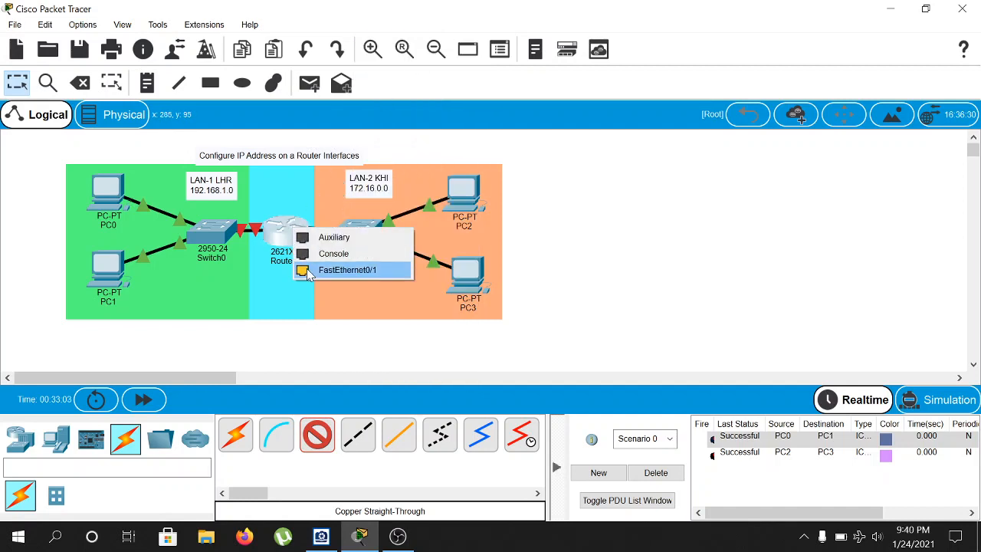
left_click(309, 272)
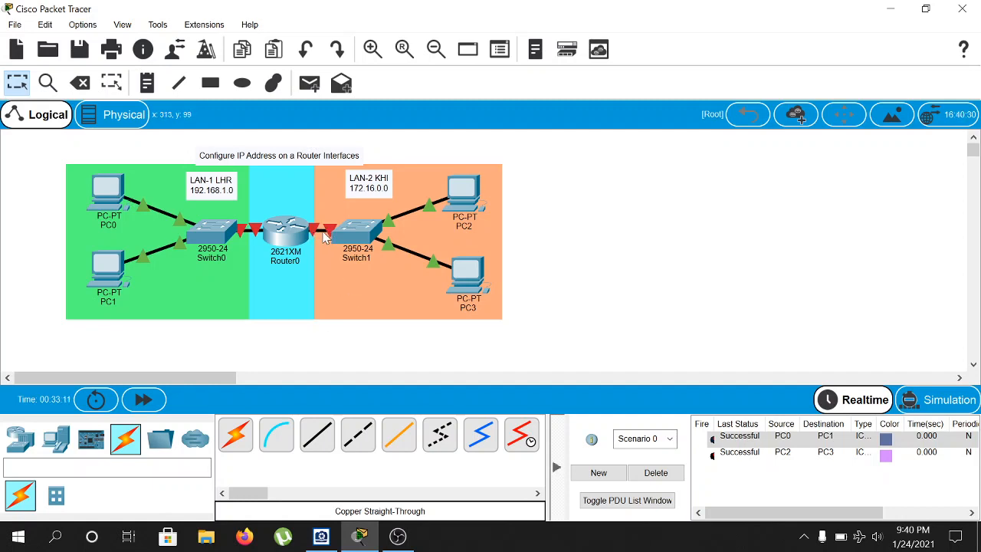
Shift Switch0 and Router0 slightly toward LAN-1's PCs to space out the router links
left_click_drag(218, 238, 209, 239)
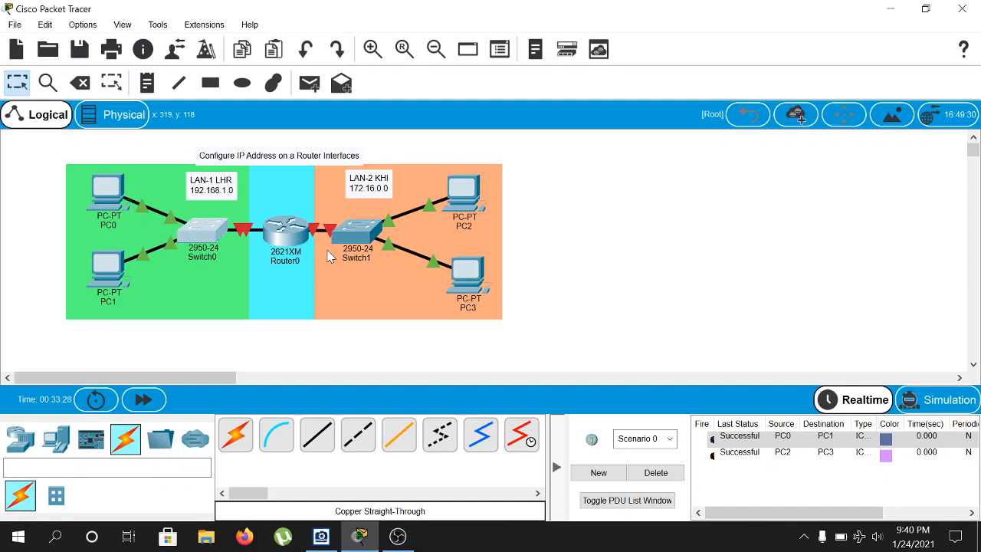
left_click(281, 243)
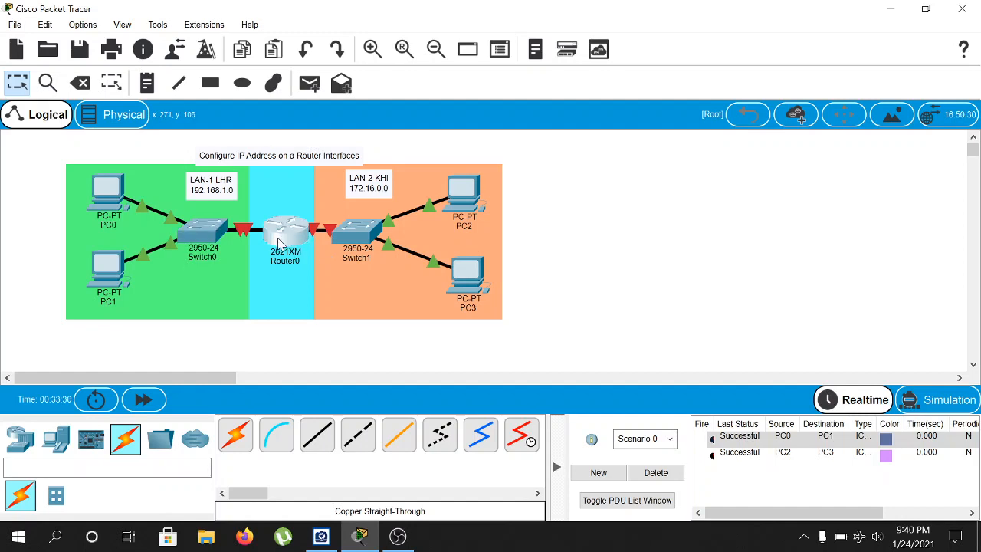
mouse_move(294, 264)
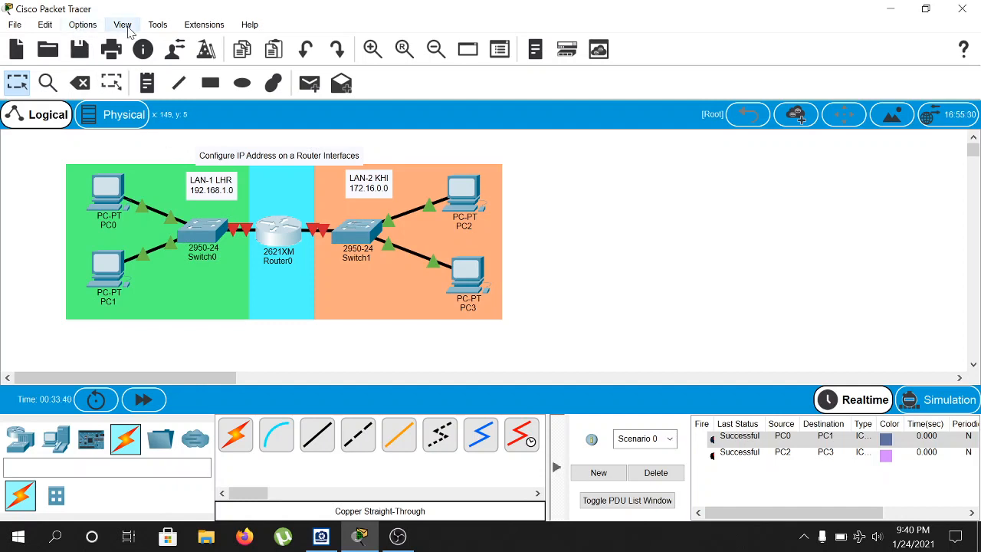
Enable the preference Always Show Port Labels in Logical Workspace
left_click(86, 27)
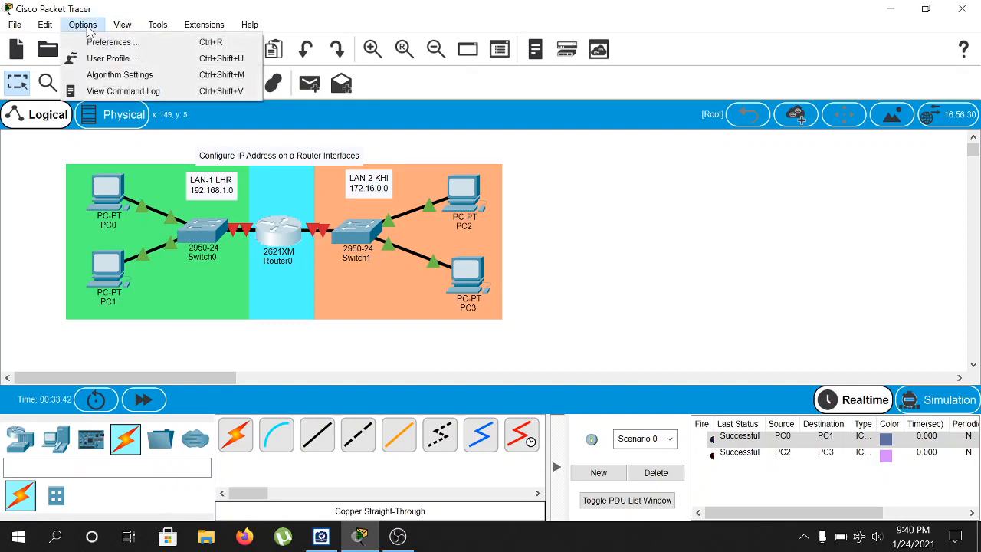
left_click(126, 48)
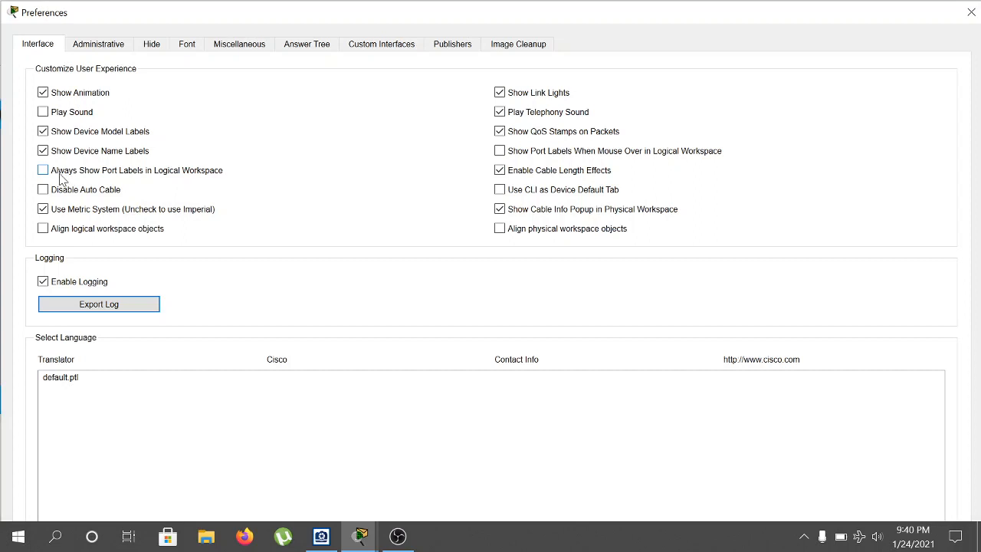
left_click(43, 172)
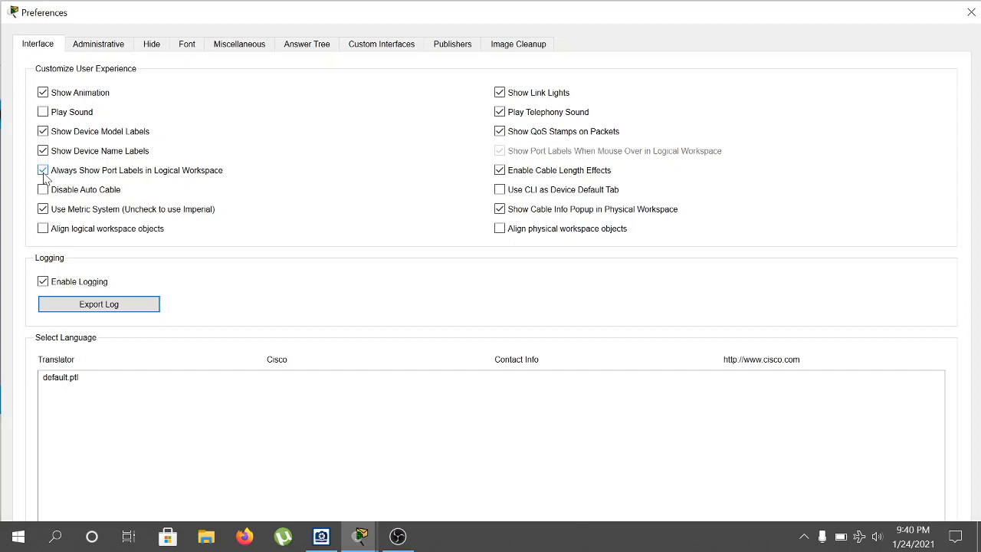
left_click(971, 12)
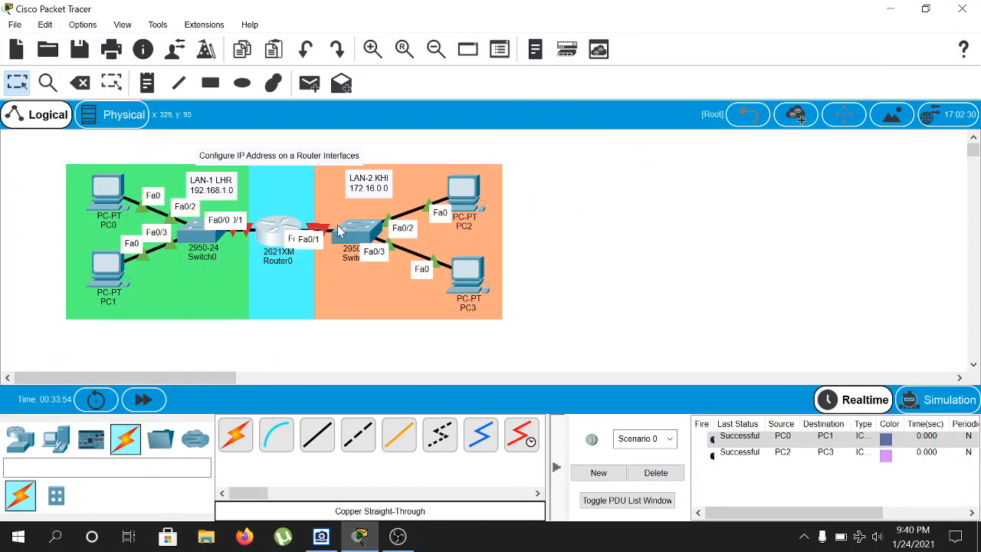
Spread out the PCs, both switches and Router0 within their coloured areas to make room for the port labels
left_click_drag(108, 212, 90, 210)
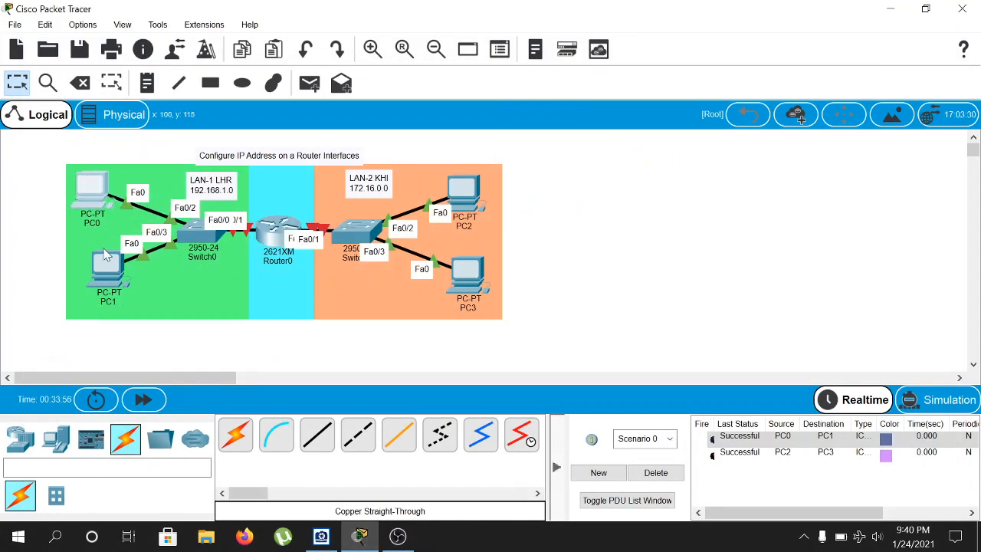
left_click_drag(113, 274, 92, 286)
left_click_drag(202, 232, 197, 234)
left_click_drag(268, 228, 276, 260)
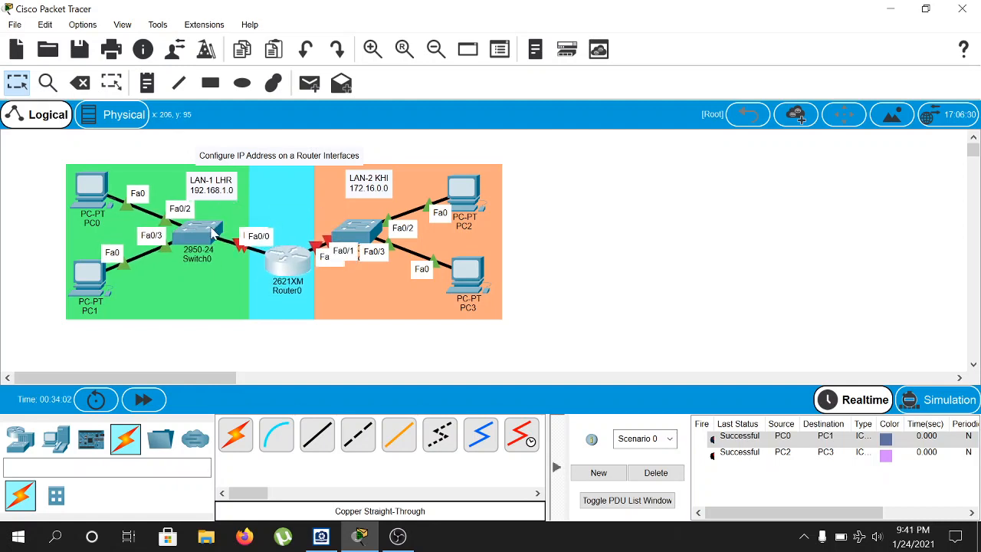
left_click_drag(210, 233, 185, 235)
mouse_move(357, 230)
left_mouse_down()
mouse_move(370, 229)
mouse_move(341, 224)
mouse_move(355, 221)
left_mouse_up()
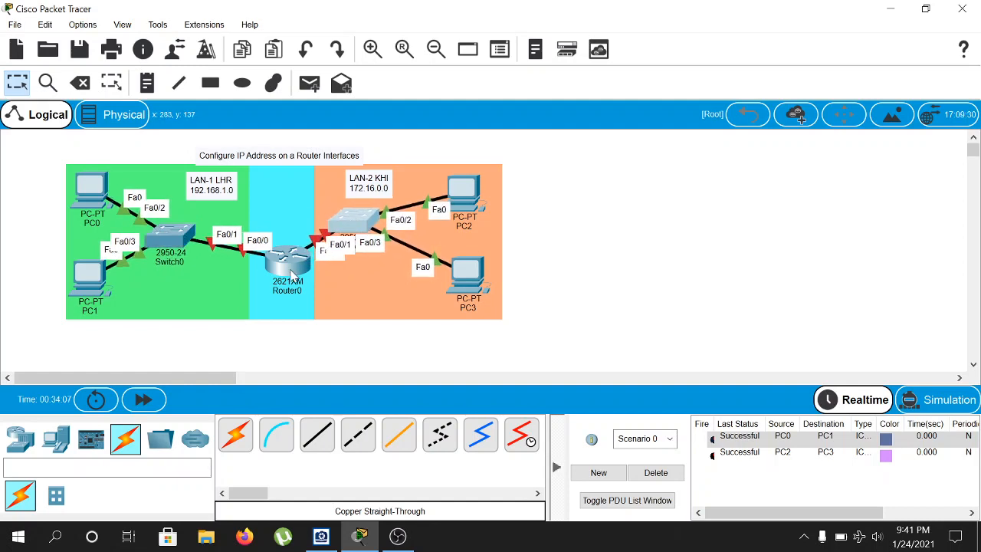
left_click_drag(291, 268, 281, 242)
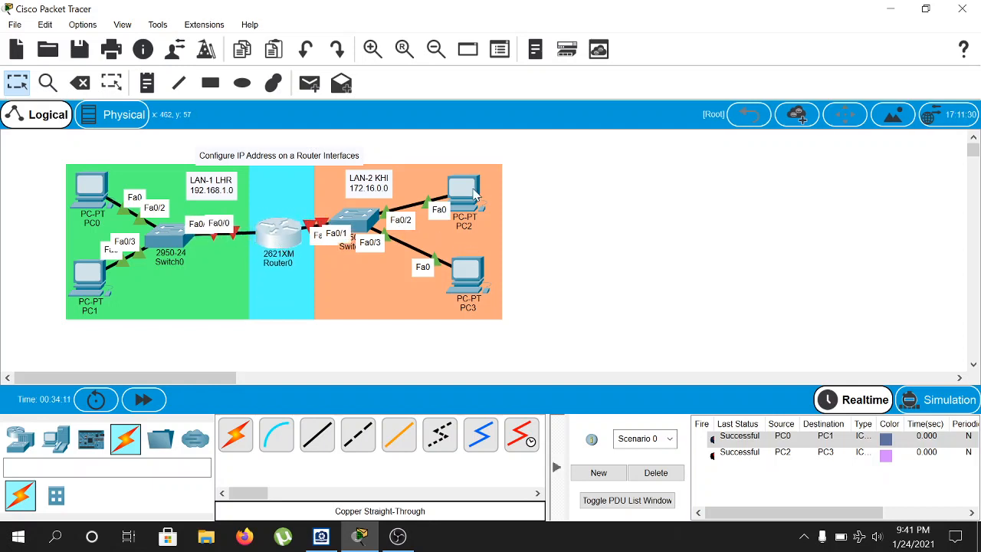
left_click_drag(462, 192, 476, 188)
left_click_drag(363, 226, 398, 232)
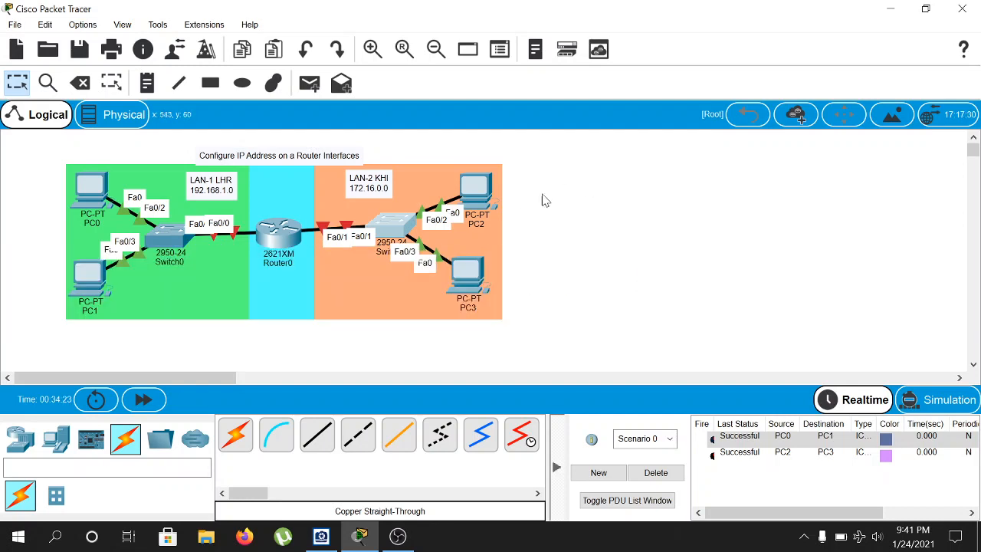
Open Router0's command line, answer no to the initial configuration dialog and get to the user prompt
left_click(278, 234)
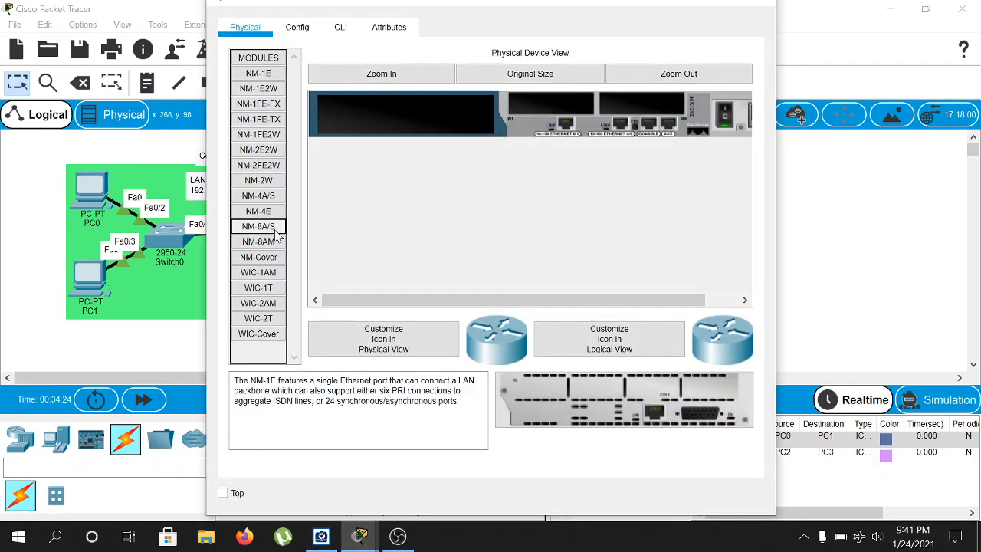
left_click(723, 4)
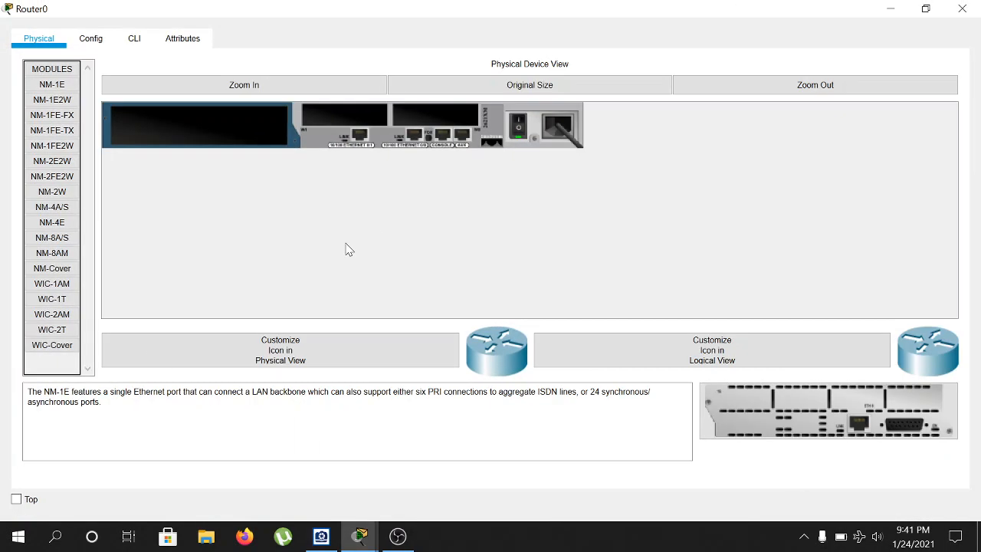
left_click(140, 47)
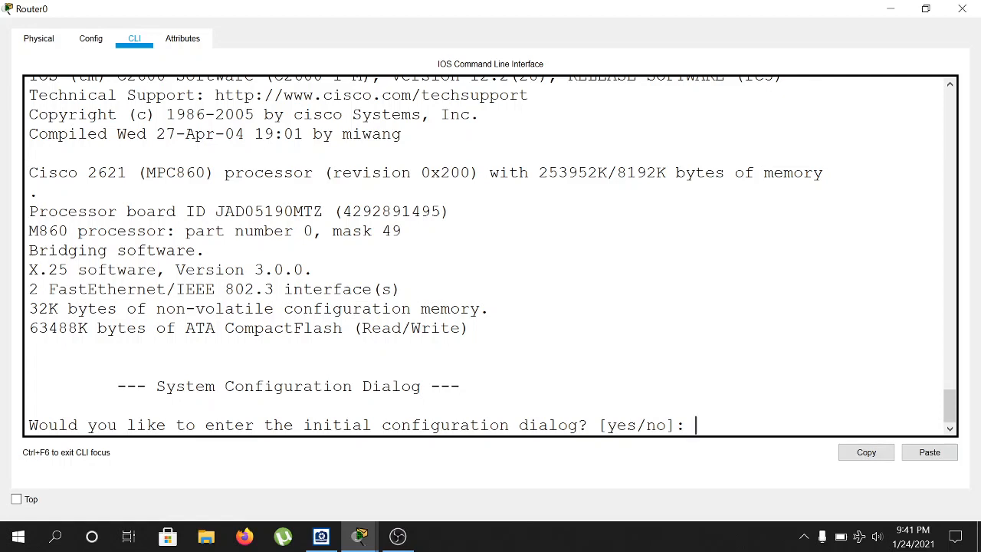
type("no")
key("Return")
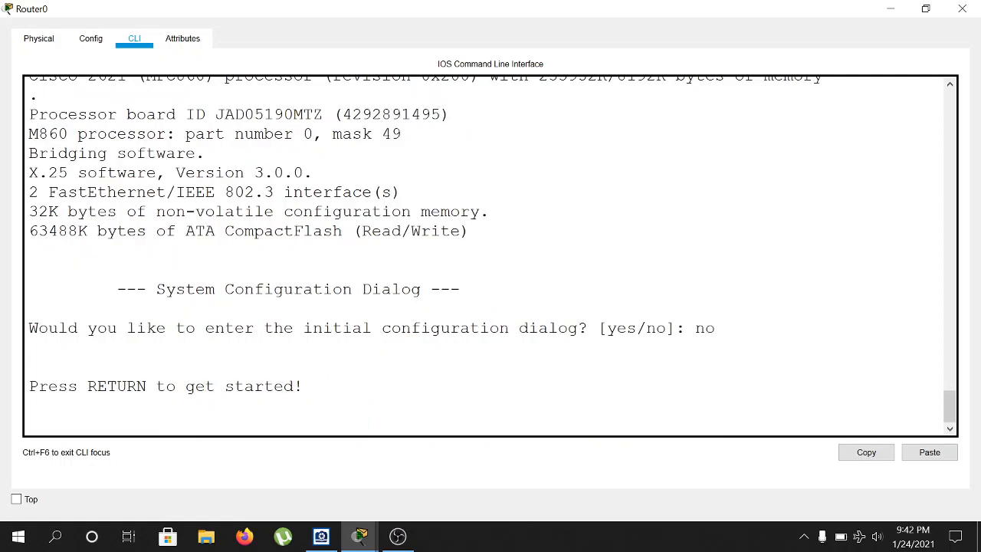
key("Return")
key("Return")
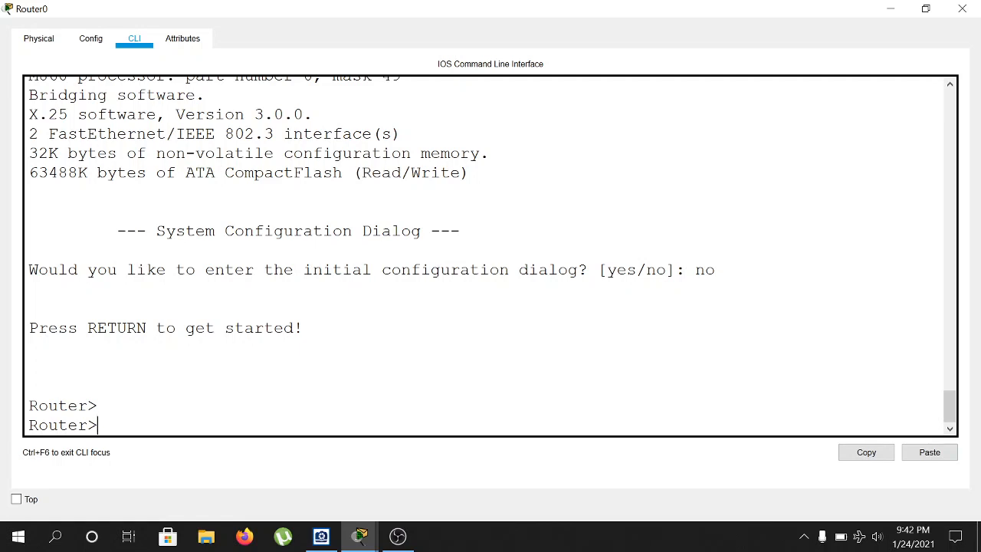
List the available user-mode commands on Router0 and enter privileged mode with enable
type("?")
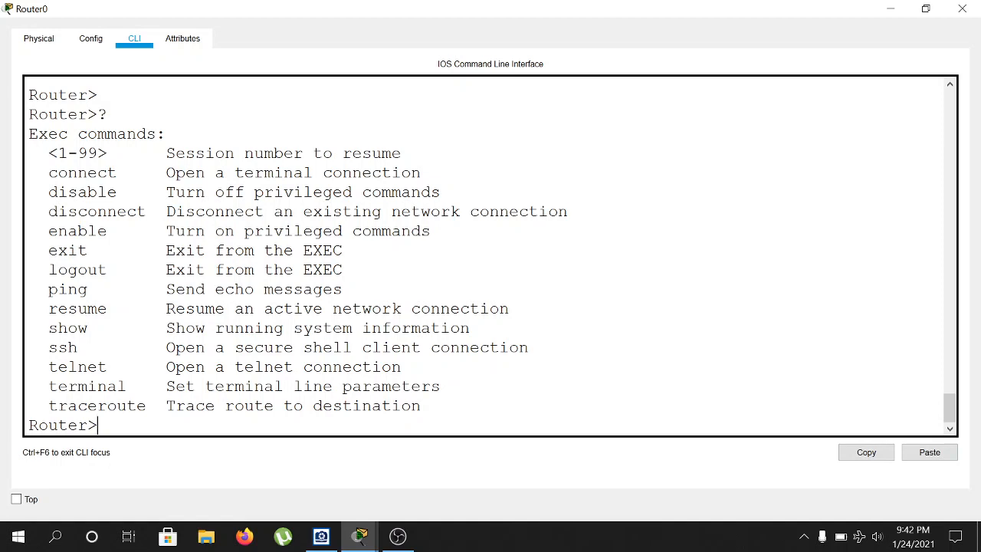
type("en")
key("Tab")
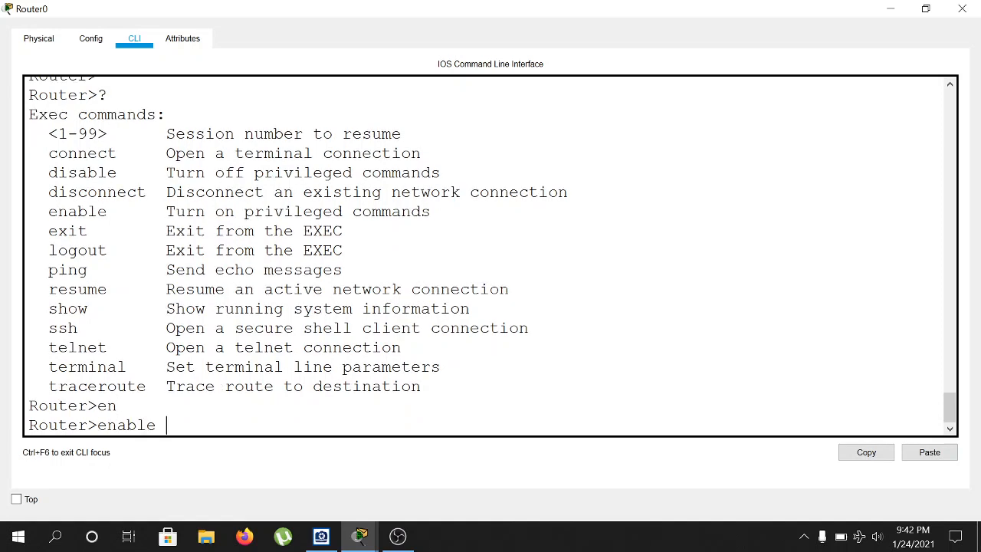
key("Return")
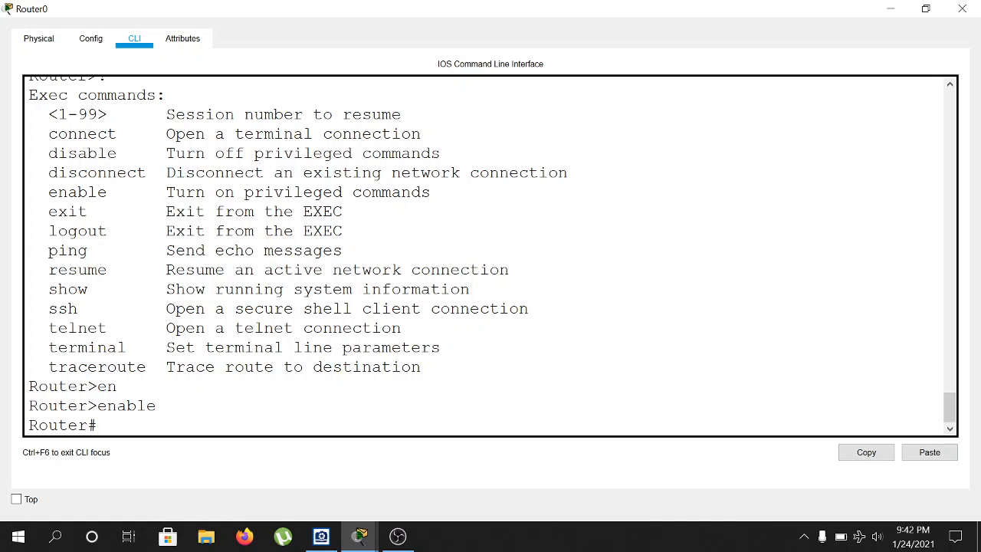
Enter the router's global configuration mode with config terminal
type("config t")
key("Tab")
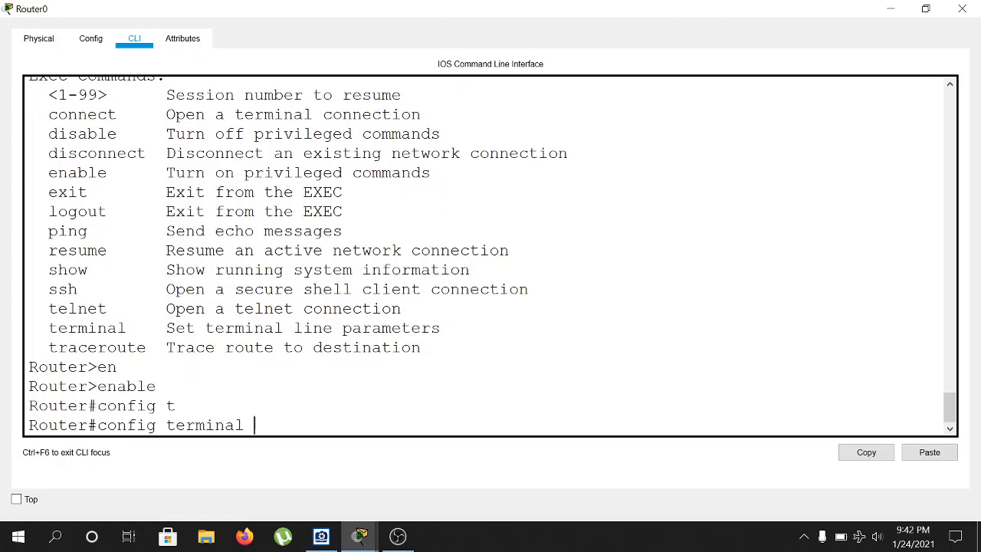
key("Return")
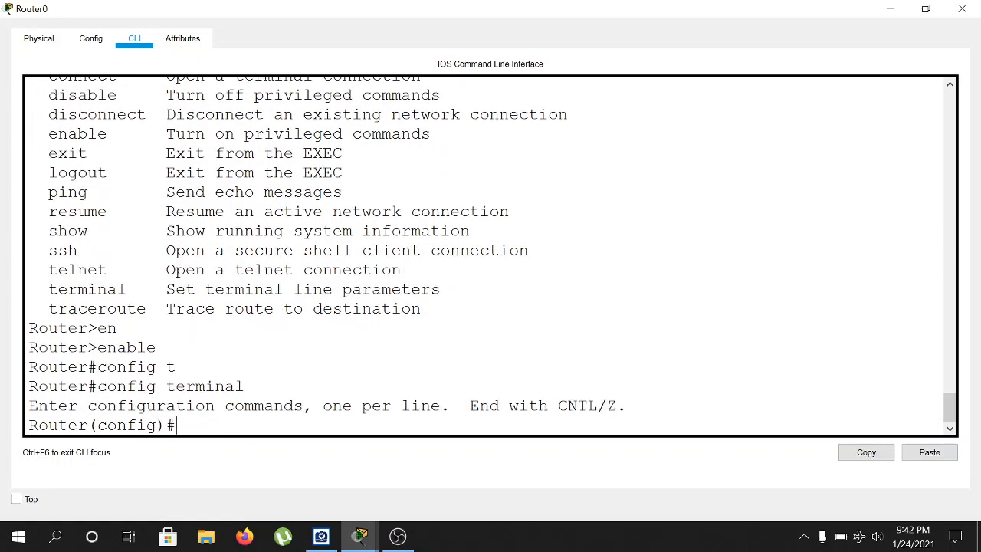
left_click_drag(177, 425, 28, 425)
Check the router's LAN-1 port in the topology and enter interface configuration for fastEthernet 0/0
left_click(890, 10)
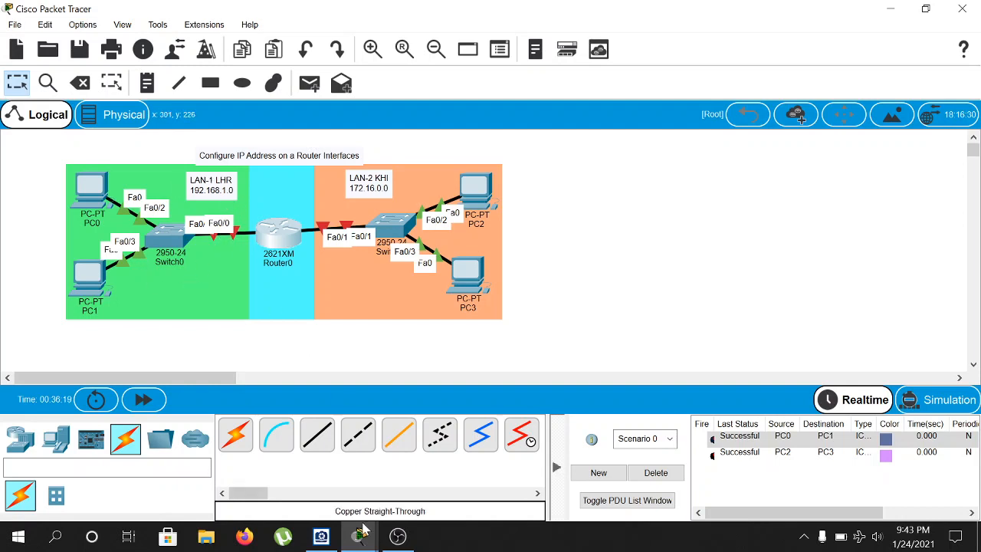
mouse_move(360, 536)
left_click(422, 475)
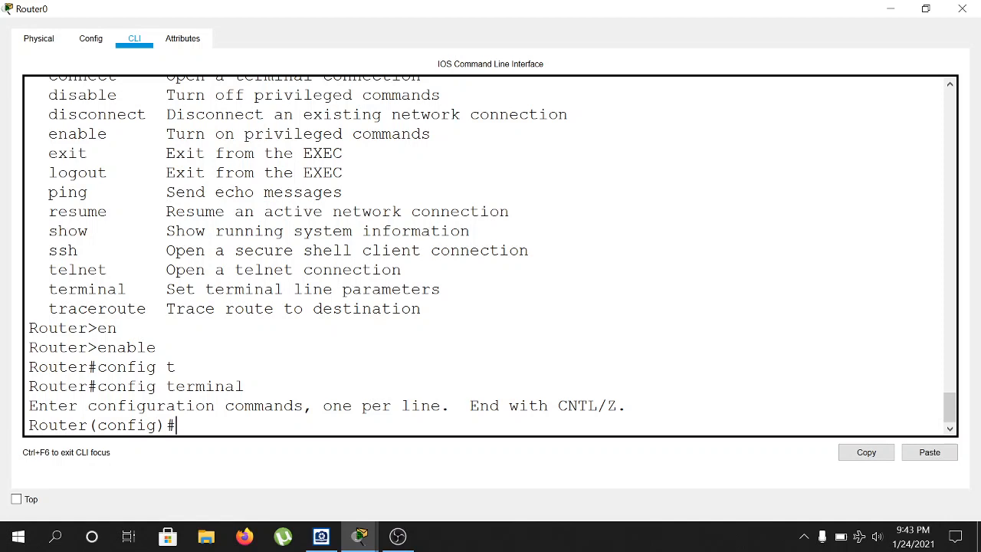
type("inter")
key("Tab")
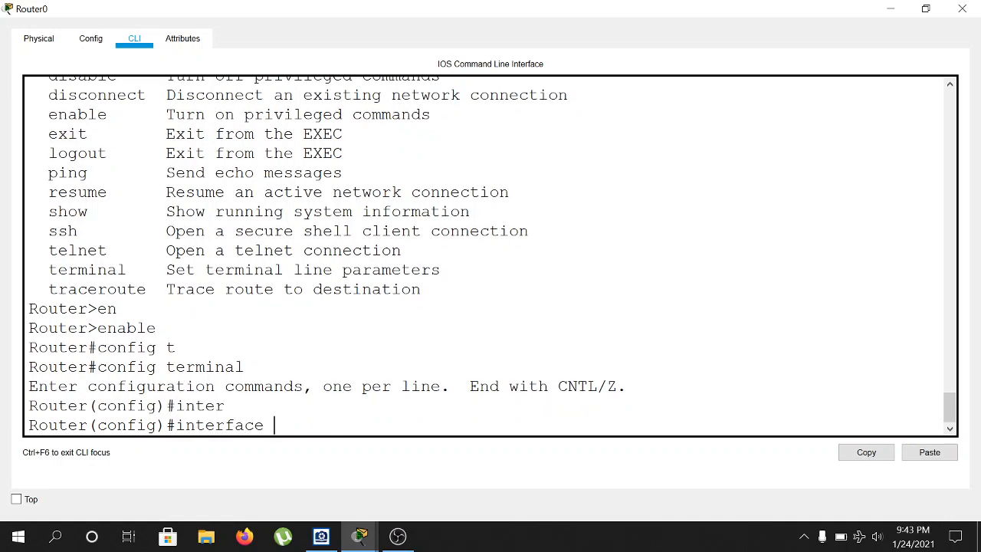
type("fa")
key("Tab")
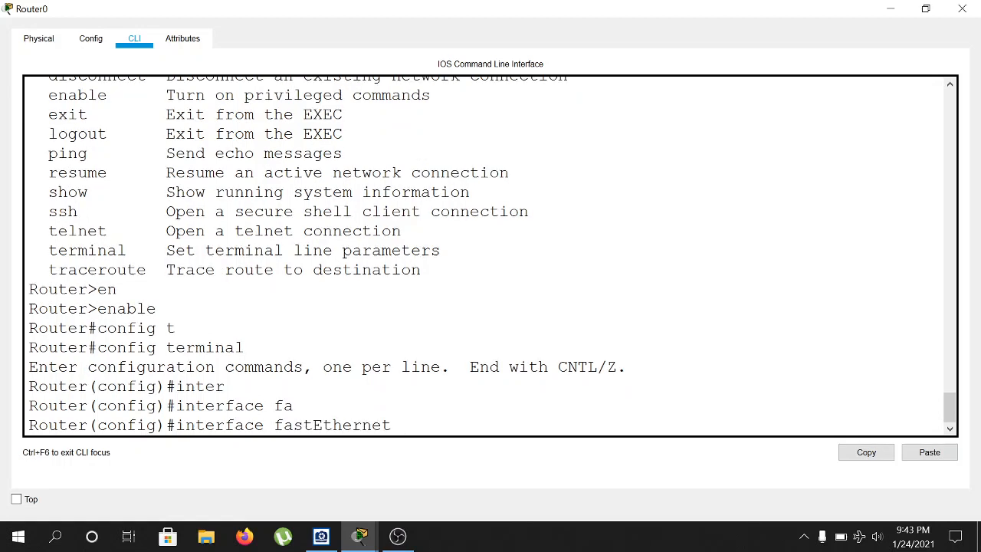
type("0/0")
key("Return")
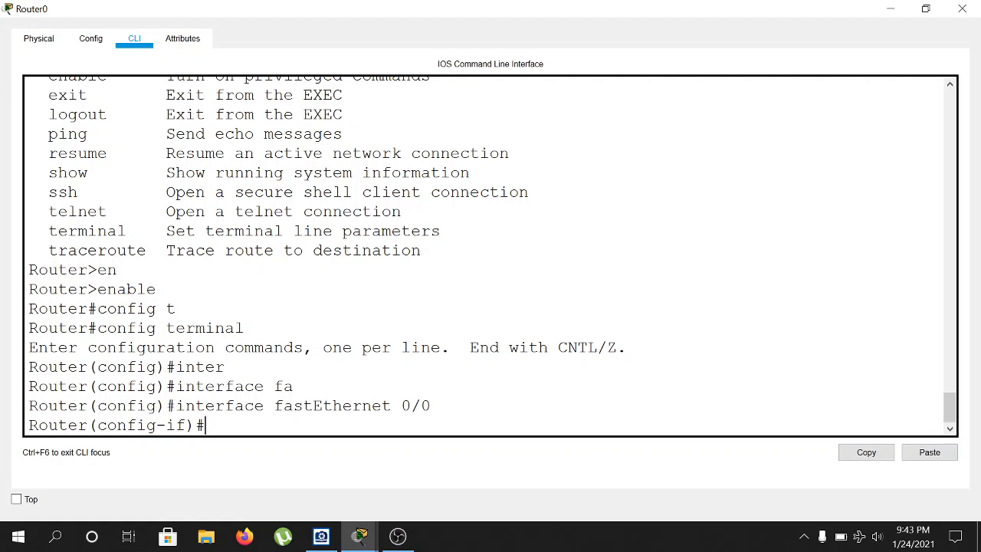
Assign IP address 192.168.1.1 with subnet mask 255.255.255.0 to interface fastEthernet 0/0
type("ip add")
key("Tab")
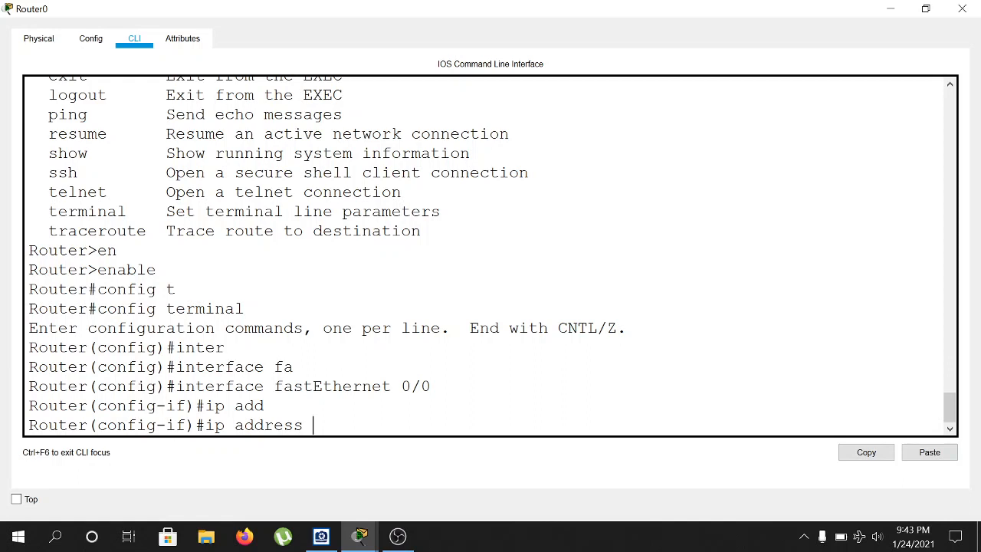
type("192.168.1.1")
type("255")
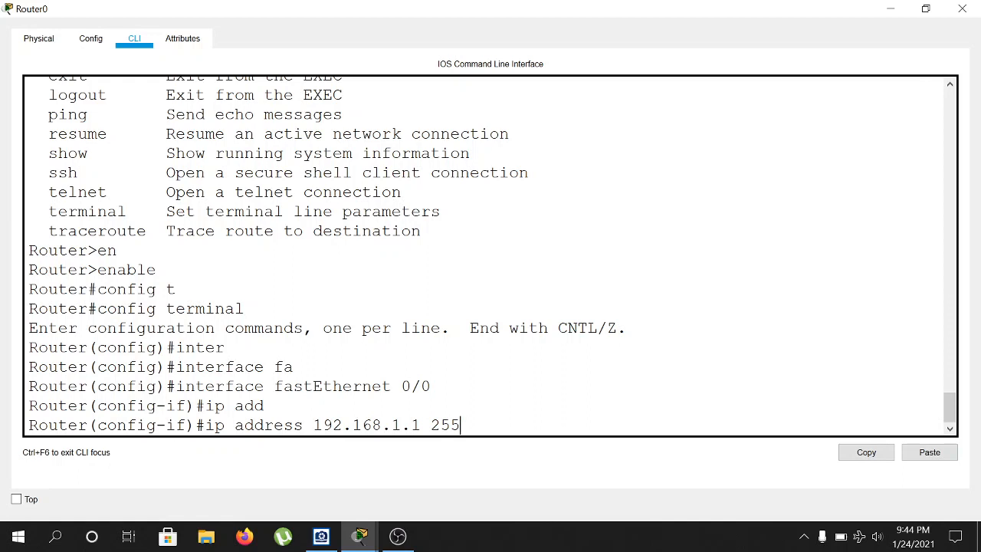
type(".255.255.0")
key("Return")
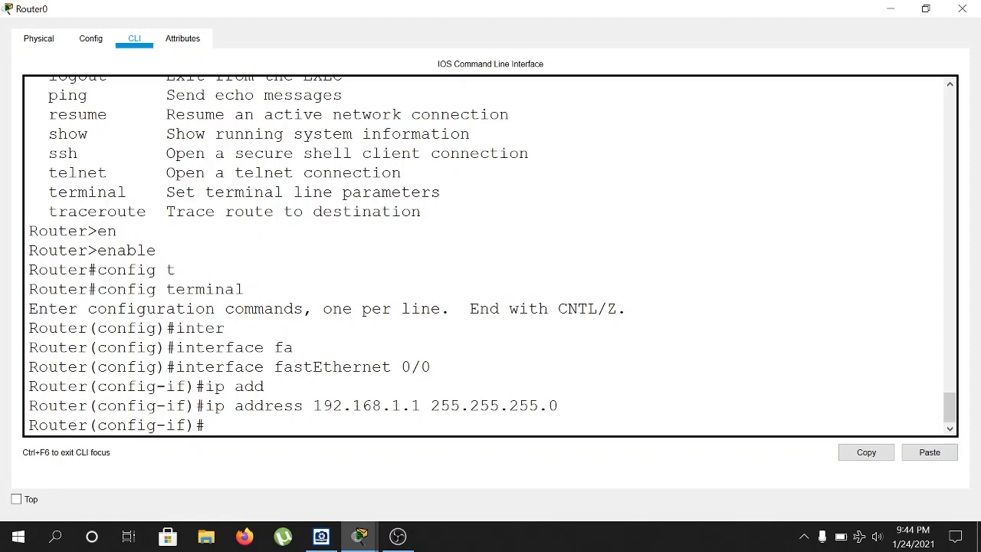
Check the link between Router0 and Switch0 in the topology and activate fastEthernet 0/0 with no shutdown
left_click(890, 8)
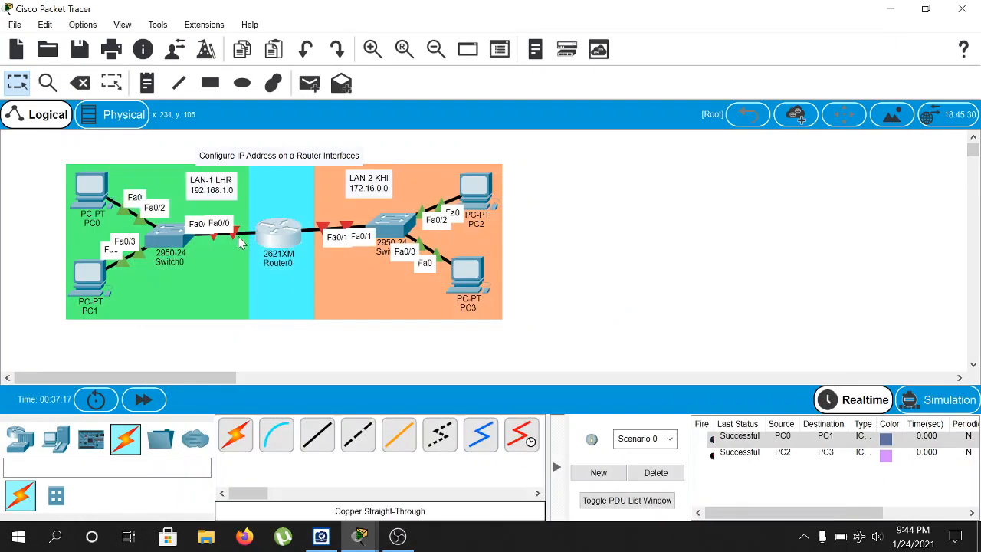
left_click_drag(281, 237, 280, 238)
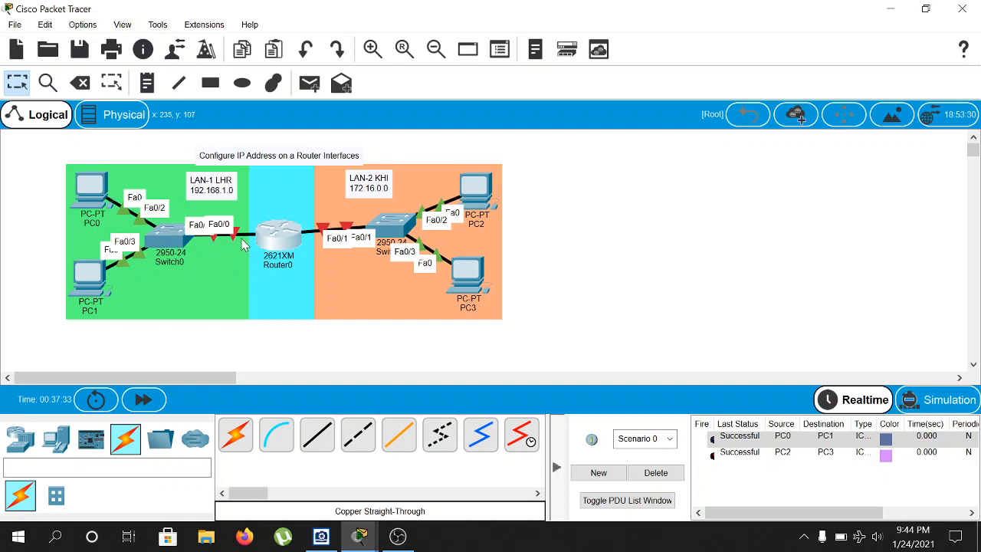
mouse_move(360, 535)
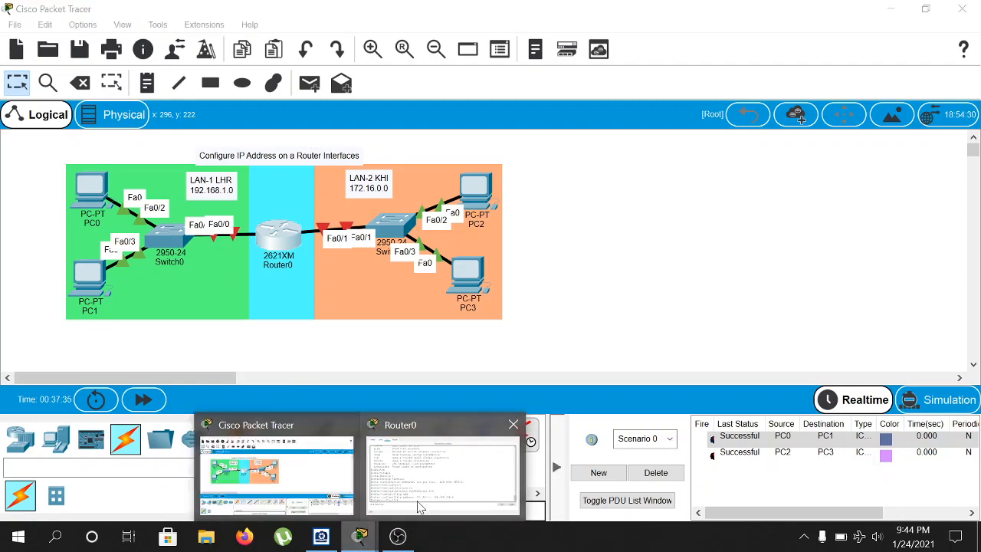
left_click(406, 460)
type("n")
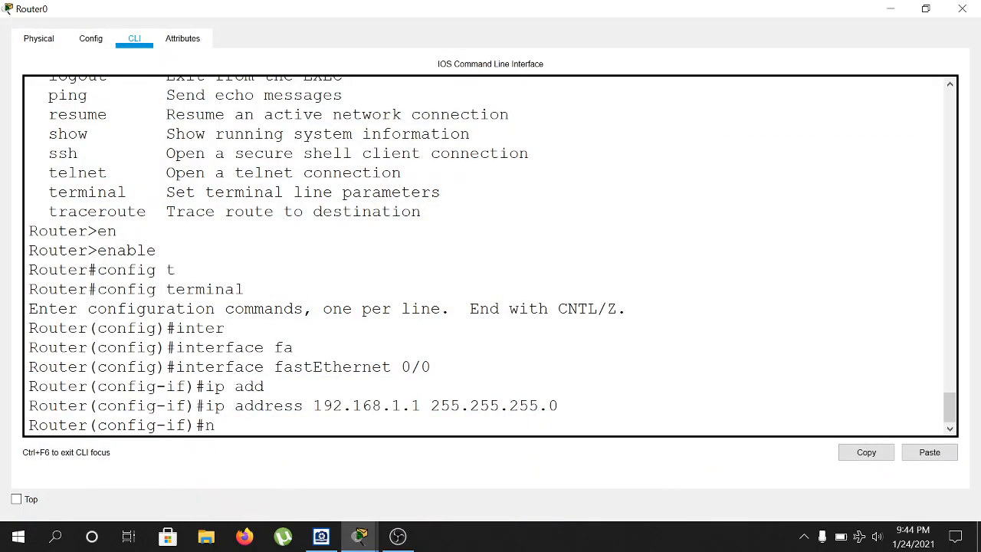
type("o shutd")
key("Tab")
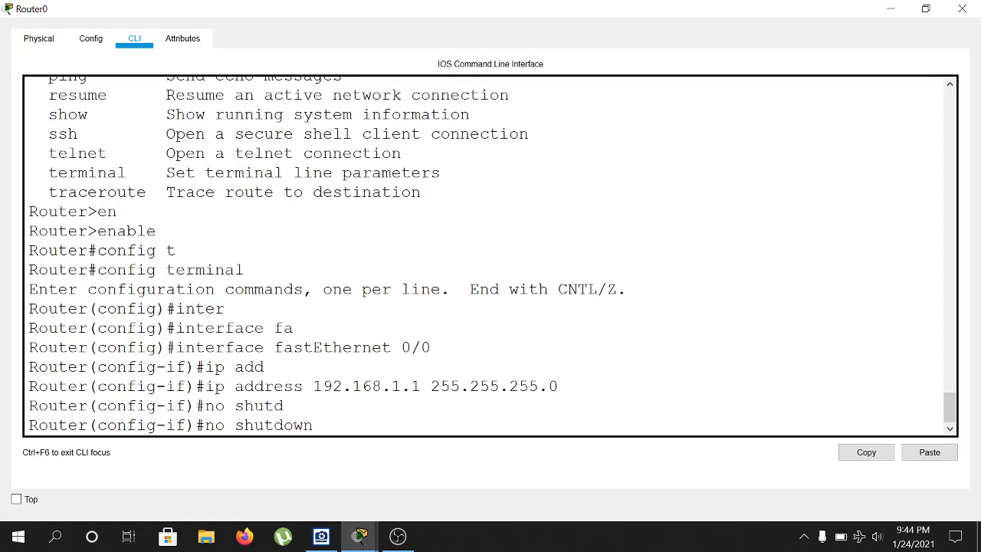
key("Return")
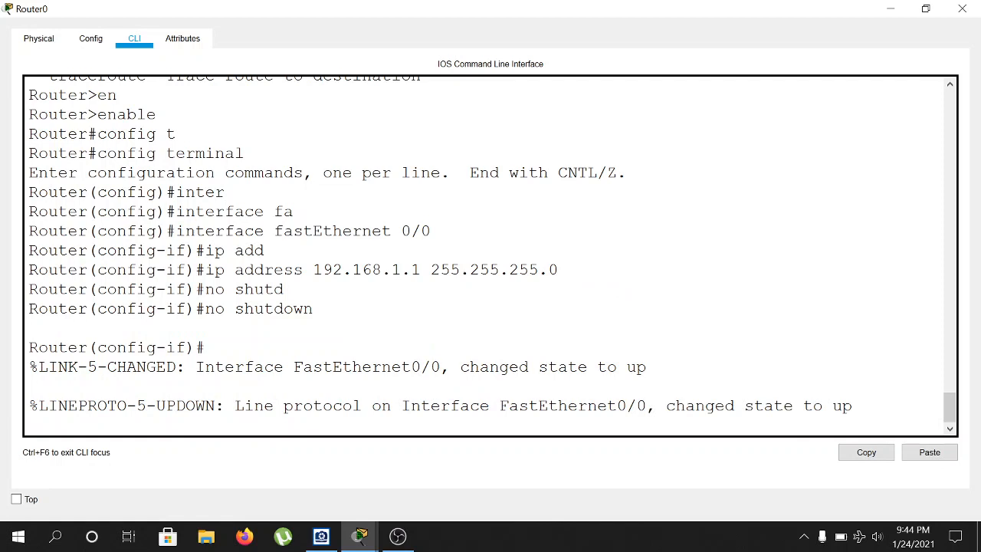
left_click_drag(499, 406, 852, 406)
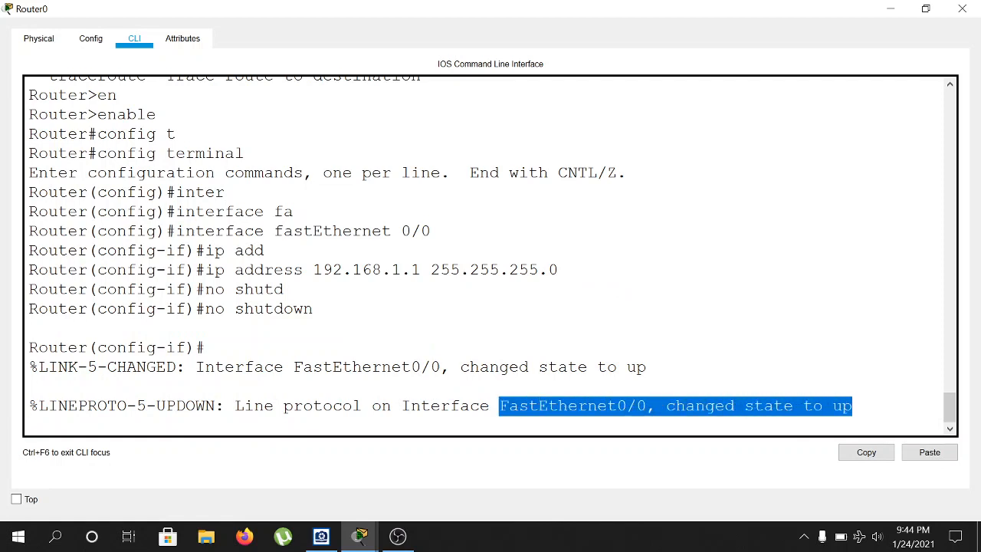
left_click(853, 406)
key("Return")
key("Return")
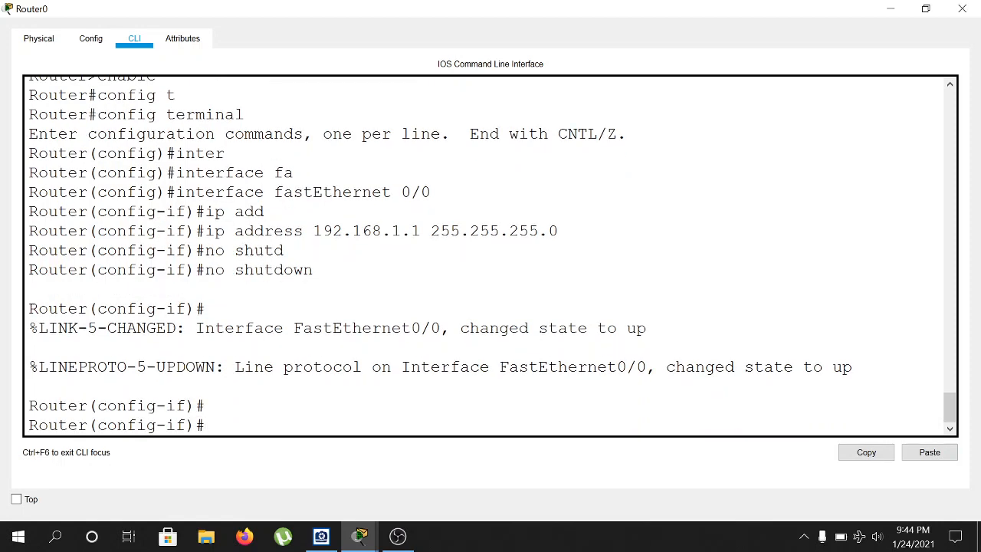
Move Router0 slightly closer to Switch0 in the workspace and return to the router's command line
left_click(890, 9)
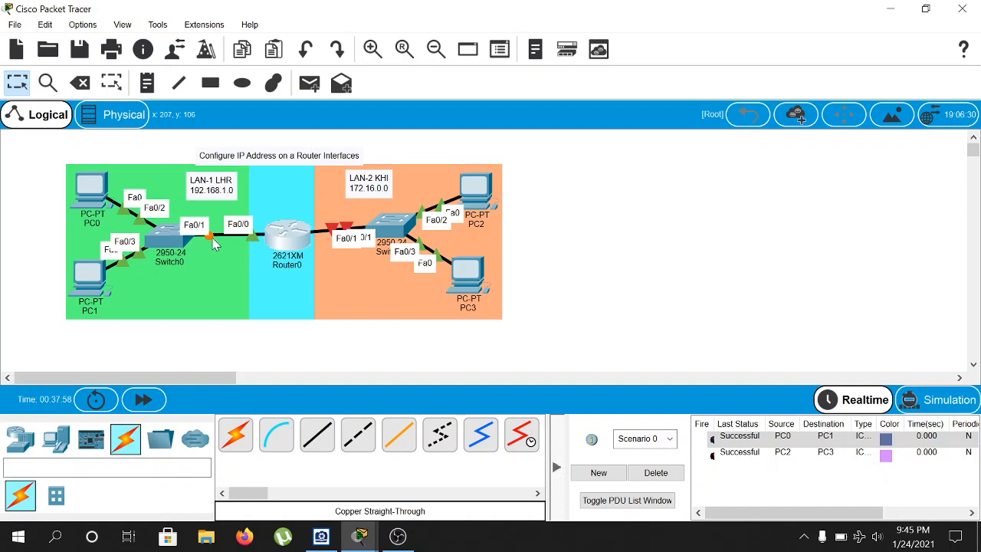
left_click_drag(290, 233, 278, 230)
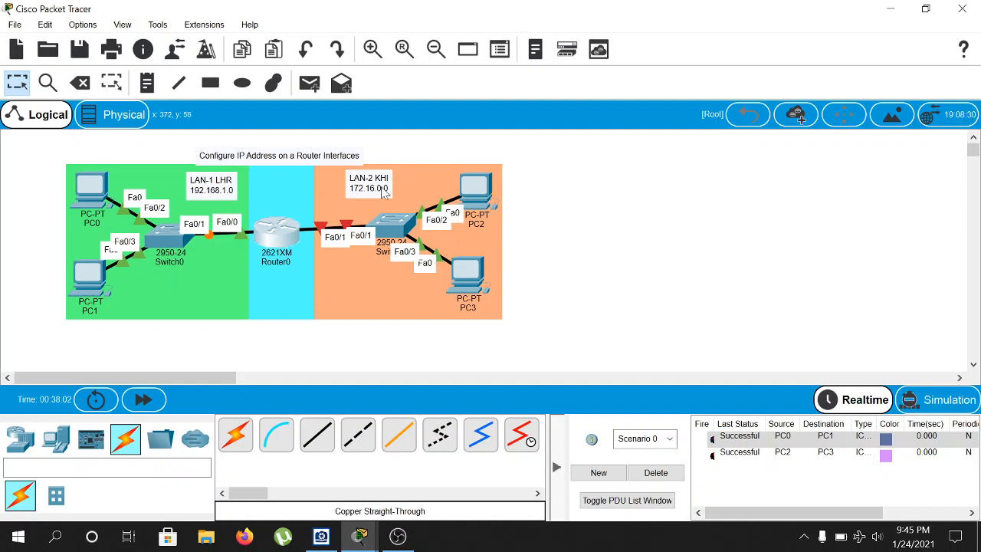
mouse_move(370, 545)
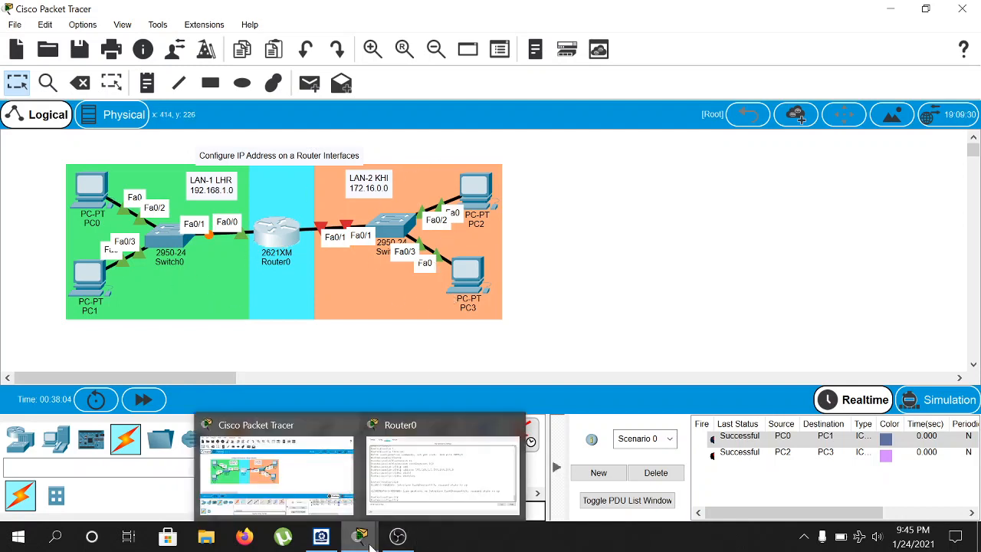
left_click(451, 453)
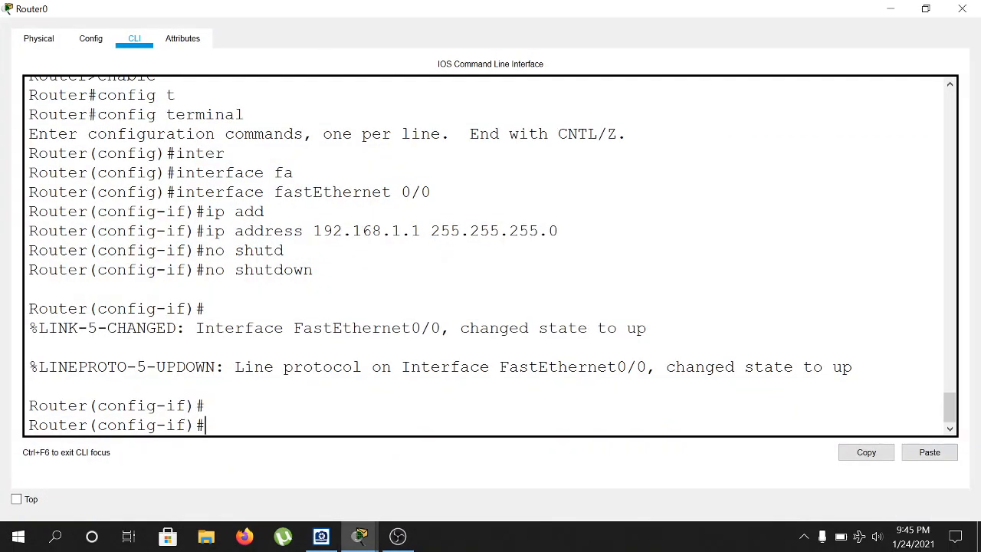
Leave the fastEthernet 0/0 configuration, check the router's LAN-2 port in the topology, and enter interface configuration for fastEthernet 0/1
type("xit")
key("Return")
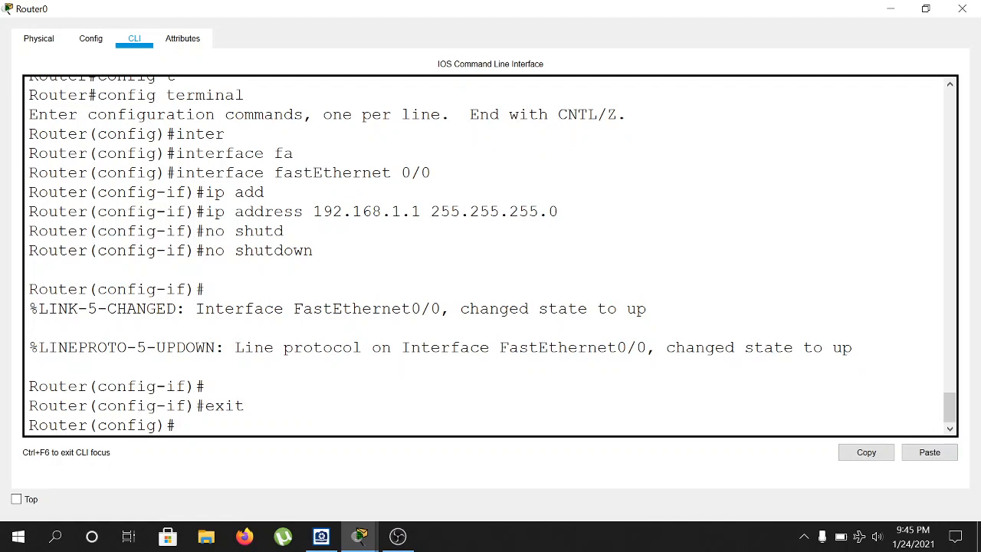
type("inter")
key("Tab")
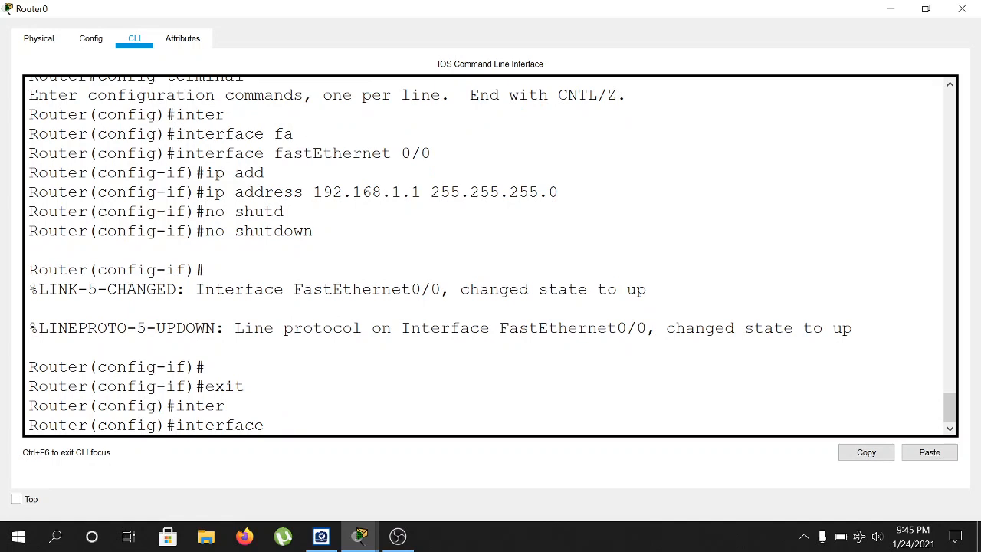
type("fas")
key("Tab")
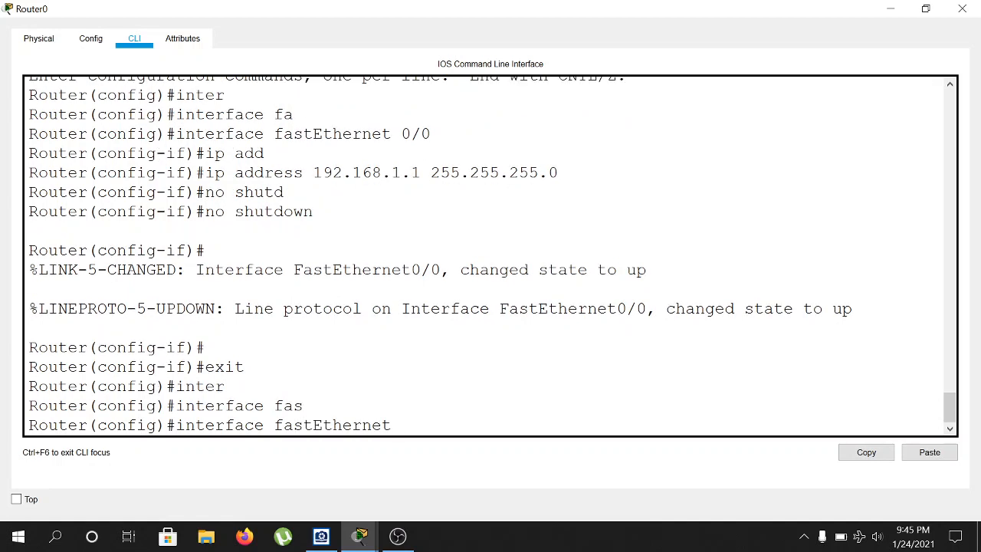
left_click(962, 8)
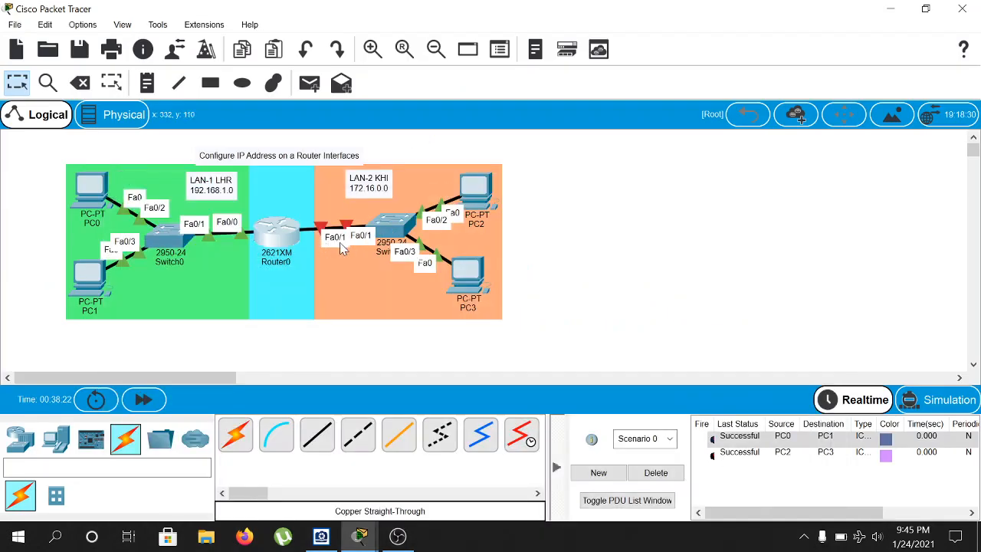
mouse_move(360, 536)
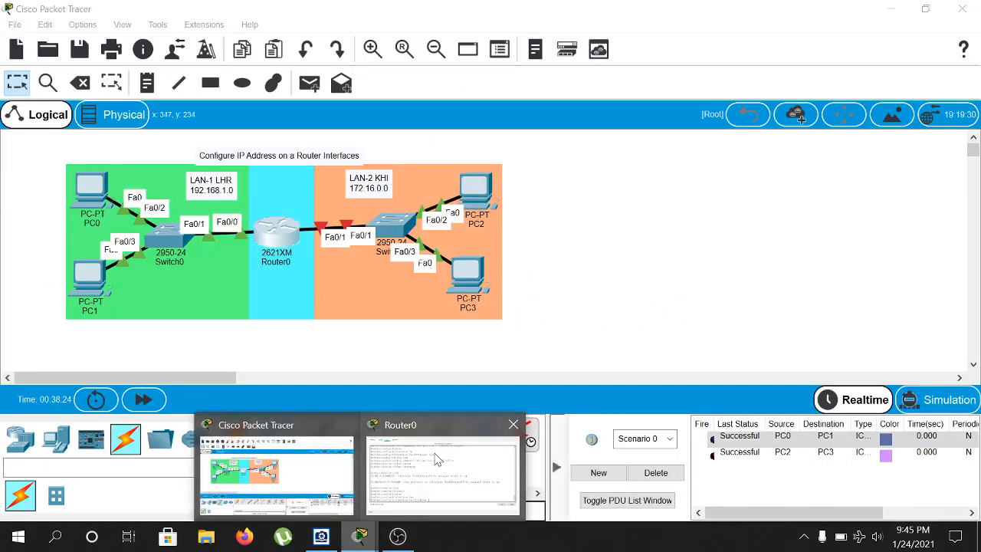
mouse_move(437, 458)
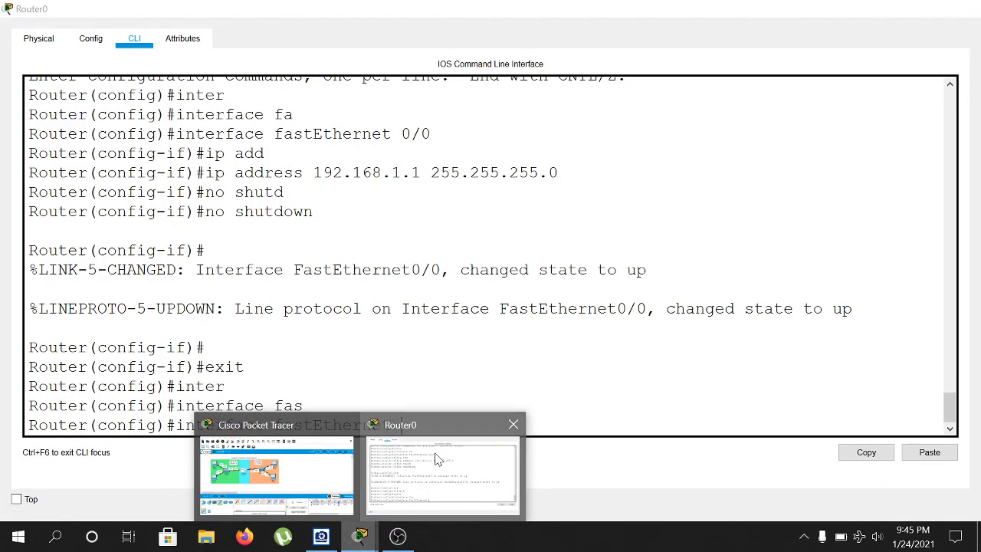
left_click(437, 458)
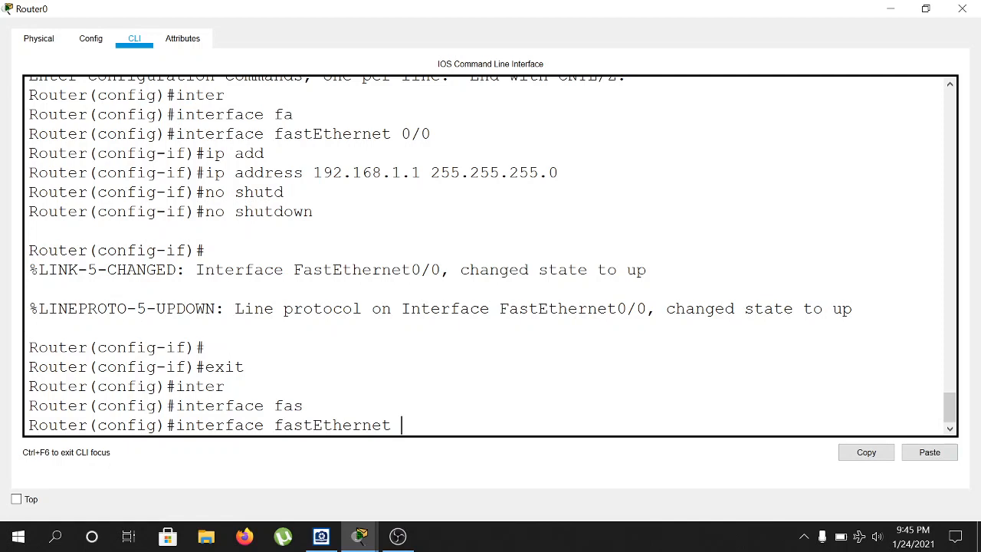
type("0/1")
key("Return")
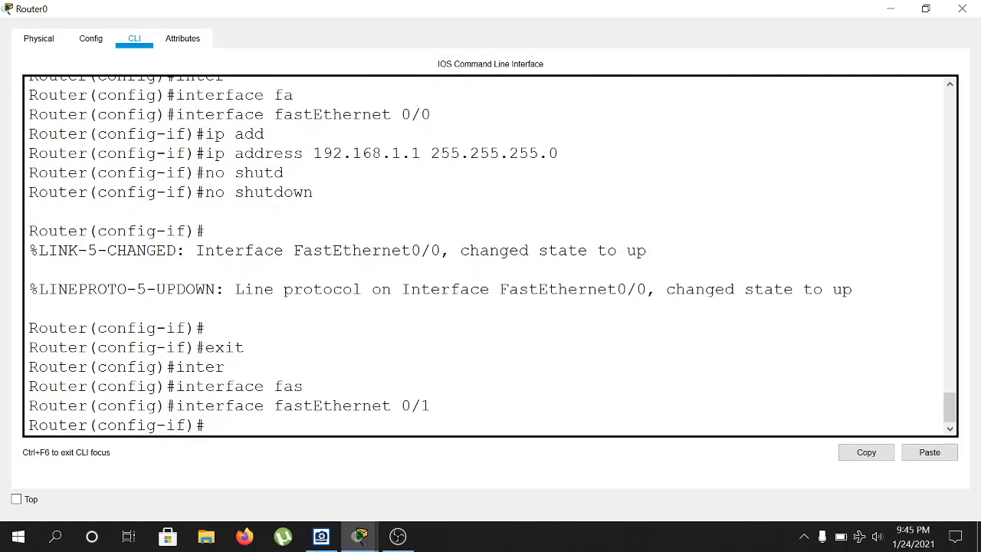
Assign IP address 172.16.0.1 with subnet mask 255.255.0.0 to interface fastEthernet 0/1, checking the LAN-2 network in the topology
type("ip addr")
key("Tab")
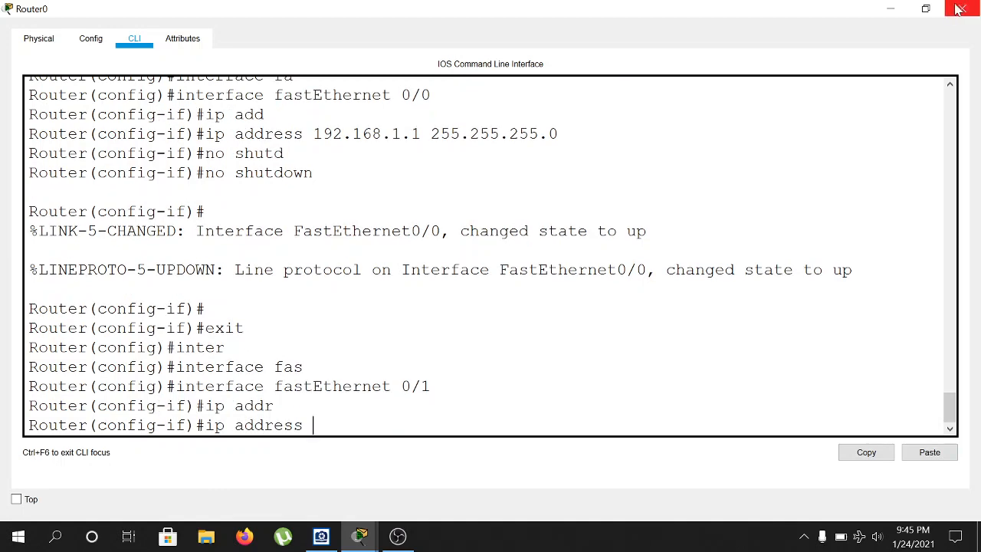
left_click(891, 8)
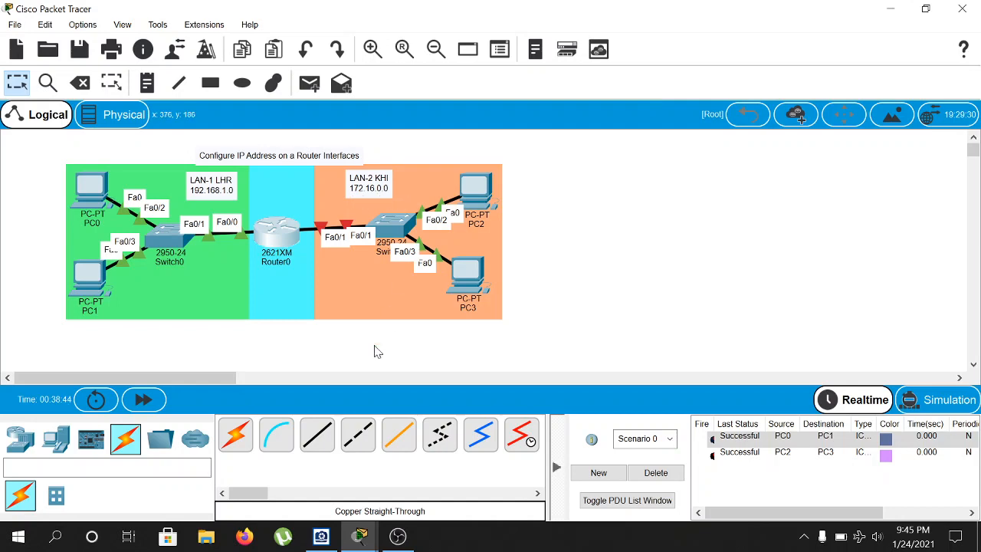
mouse_move(359, 536)
left_click(452, 450)
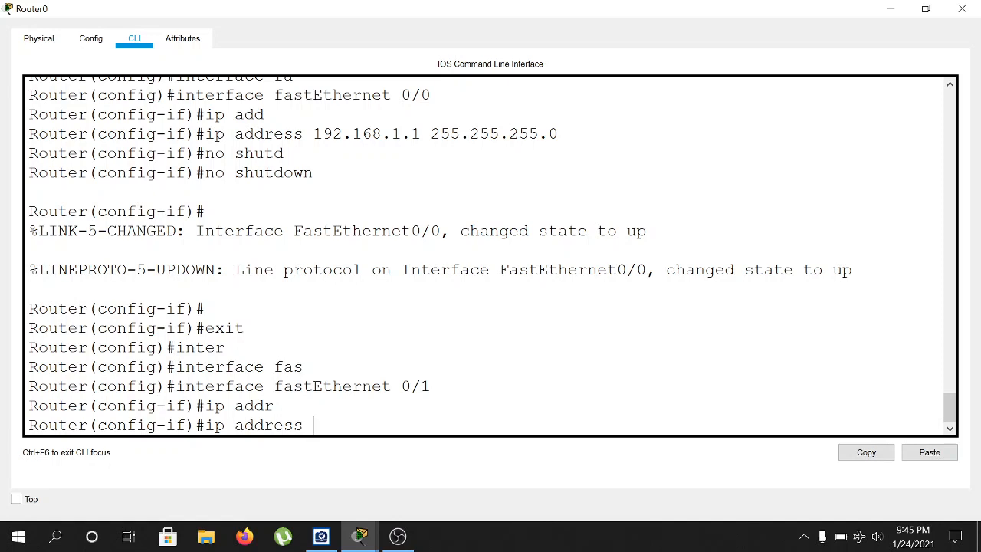
type("172.16.0.1 255.255")
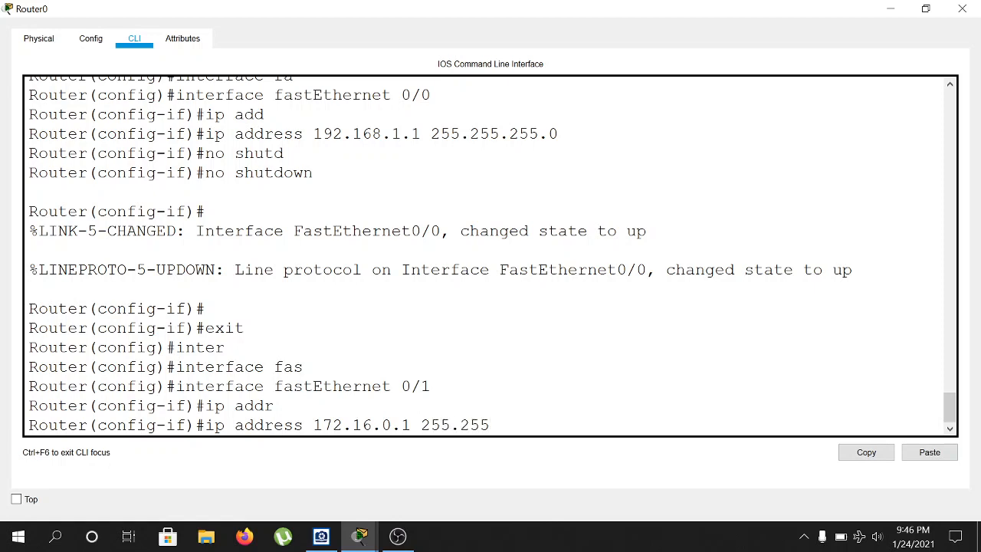
type(".0.0")
key("Return")
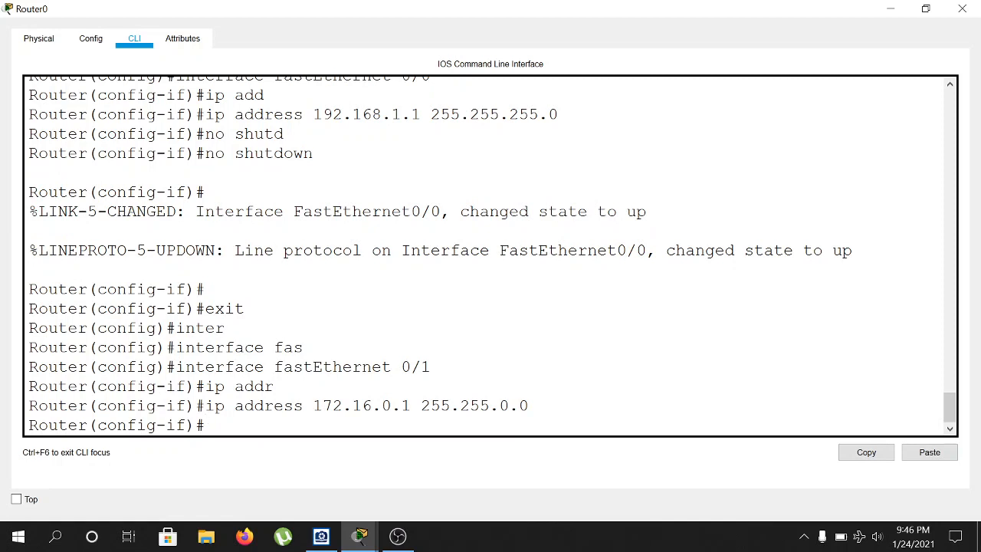
Activate interface fastEthernet 0/1 with no shutdown and return to the interface configuration prompt
type("no shut")
key("Tab")
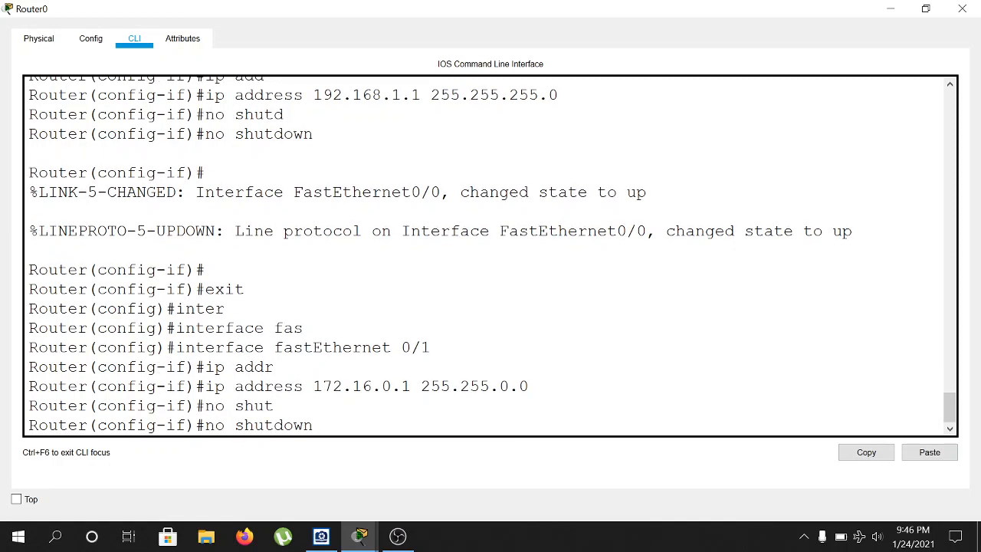
key("Return")
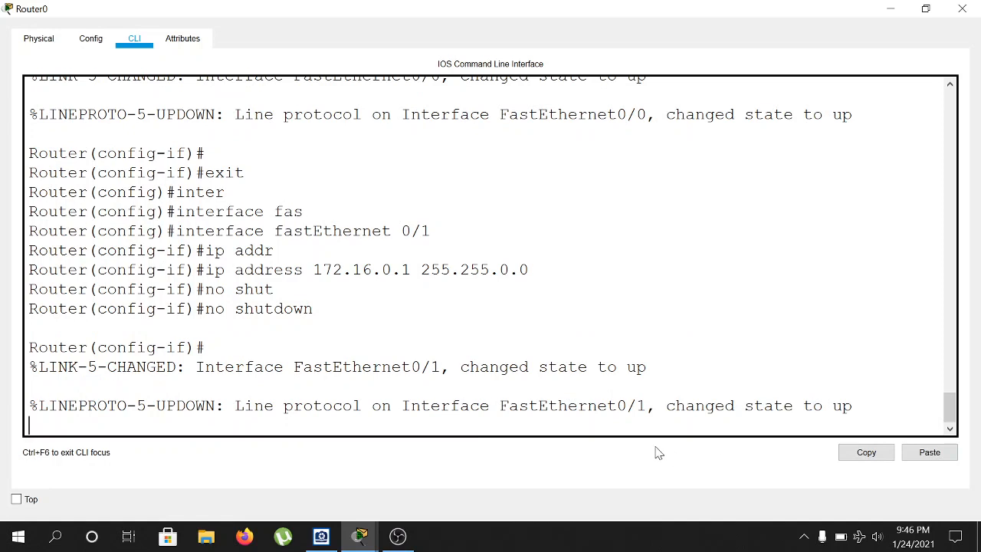
left_click_drag(509, 405, 854, 406)
left_click(853, 405)
key("Return")
key("Return")
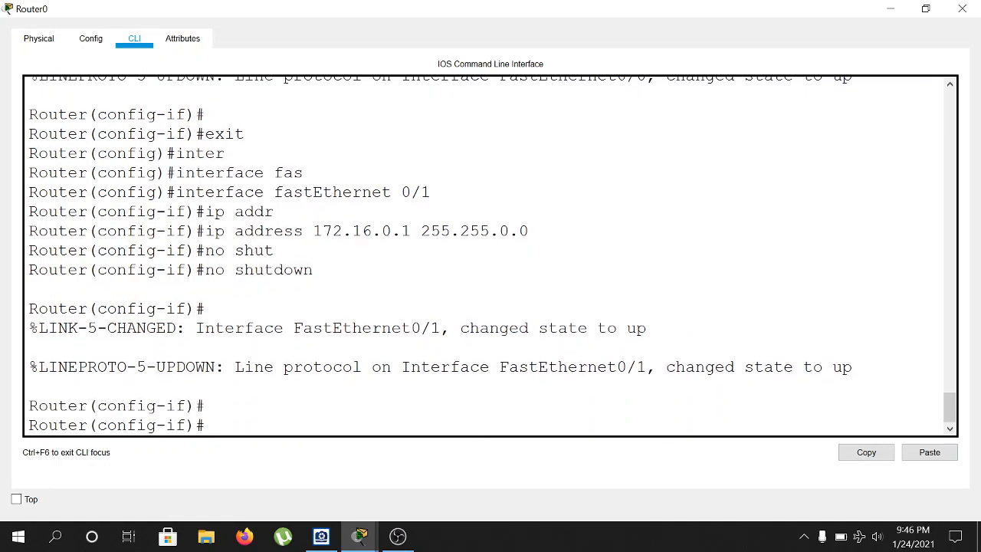
Disable always showing port labels in the logical workspace and move Switch1 slightly down to level it with Router0
left_click(902, 14)
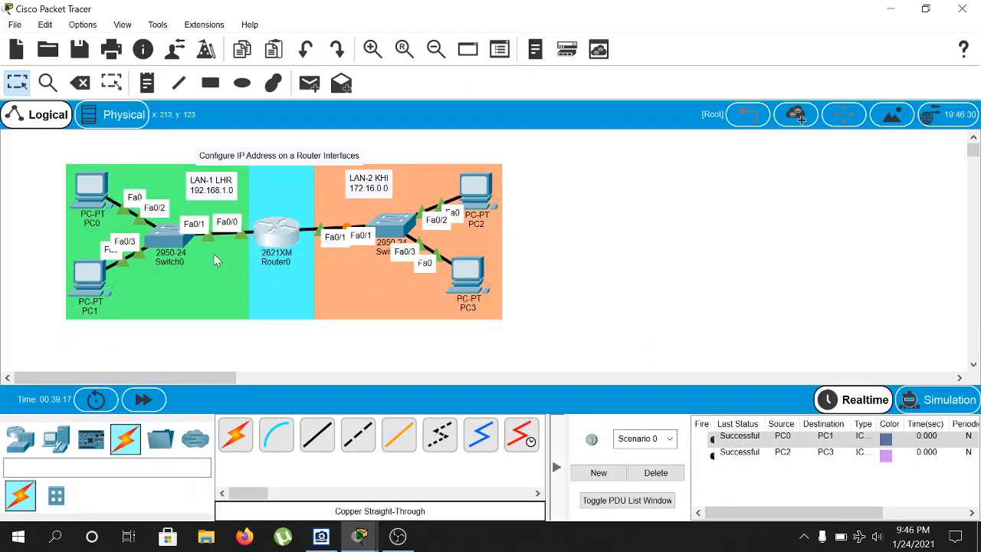
left_click(82, 24)
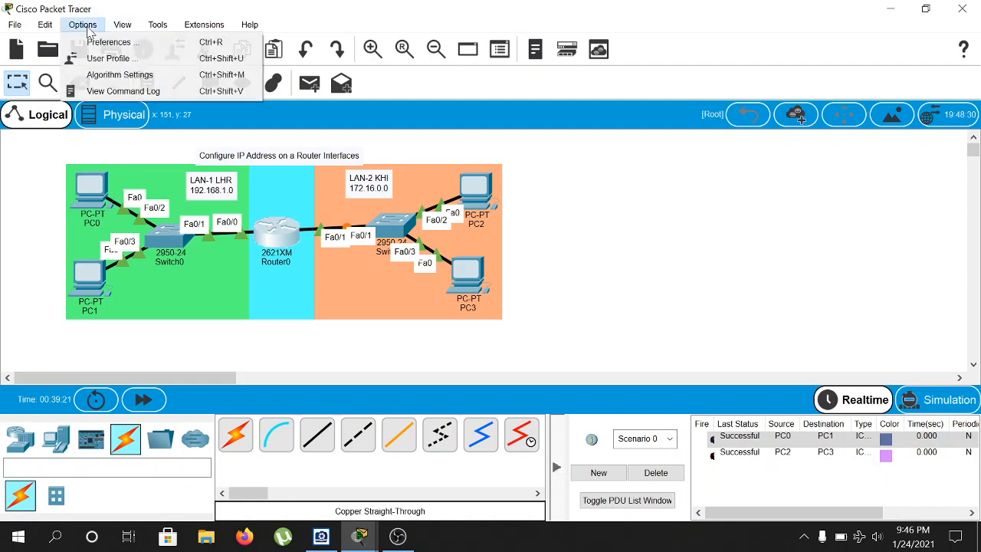
key("Escape")
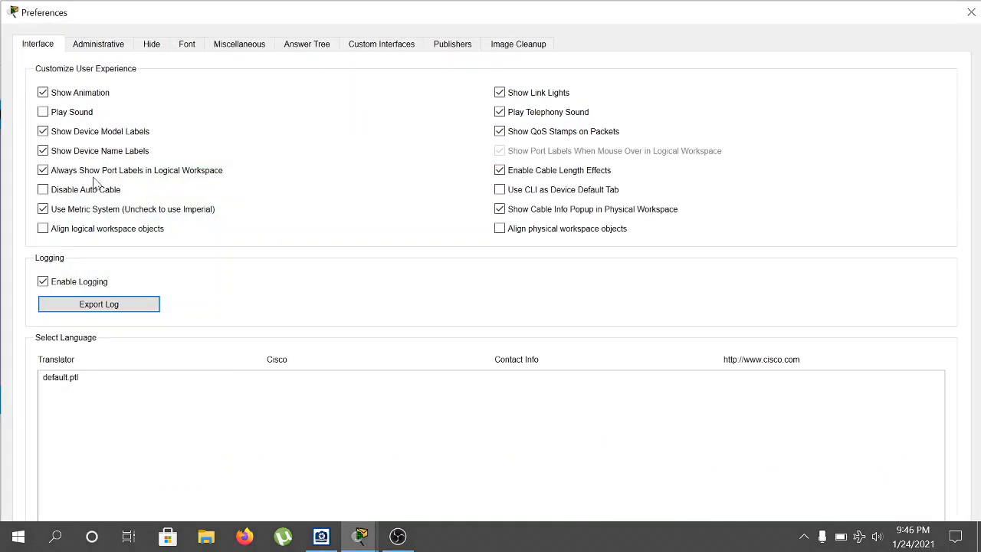
left_click(111, 175)
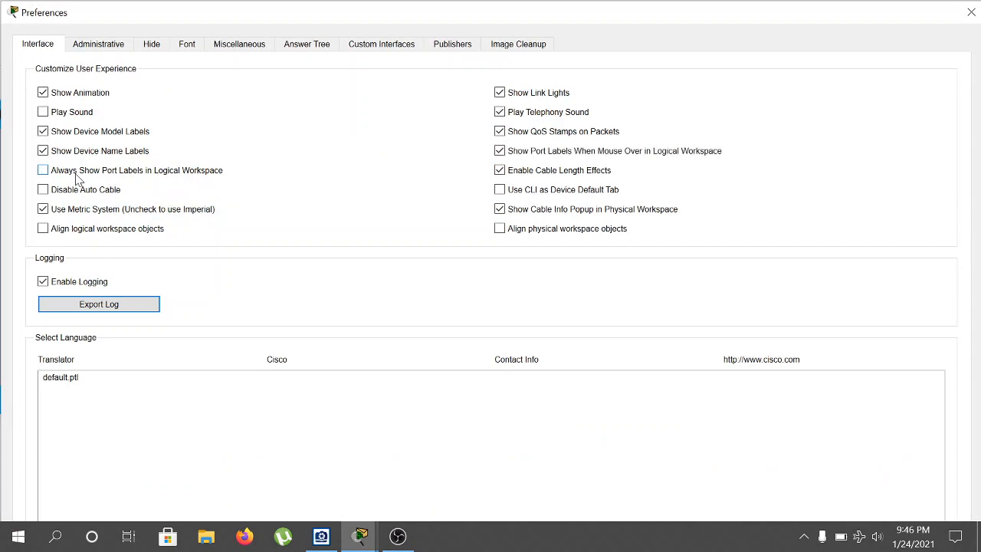
left_click(971, 12)
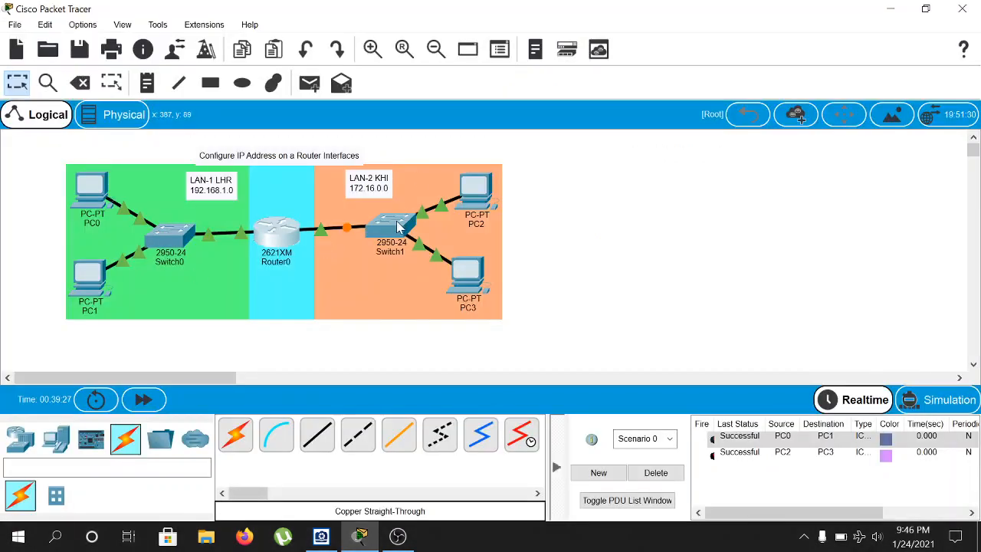
left_click_drag(391, 222, 391, 231)
mouse_move(300, 240)
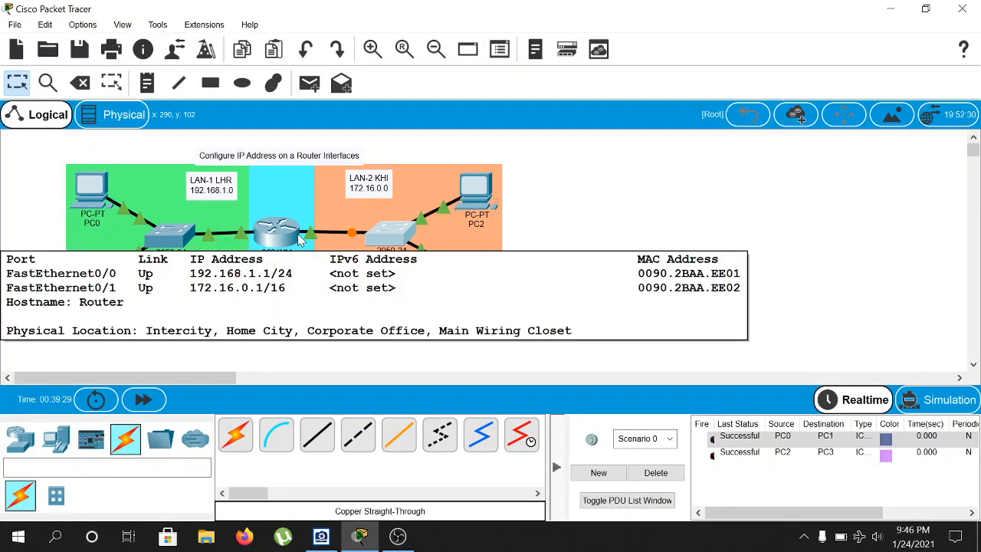
Place text notes "Fa0/0" on Router0's LAN-1 side and "Fa0/1" on its LAN-2 side
left_click(152, 92)
left_click(230, 257)
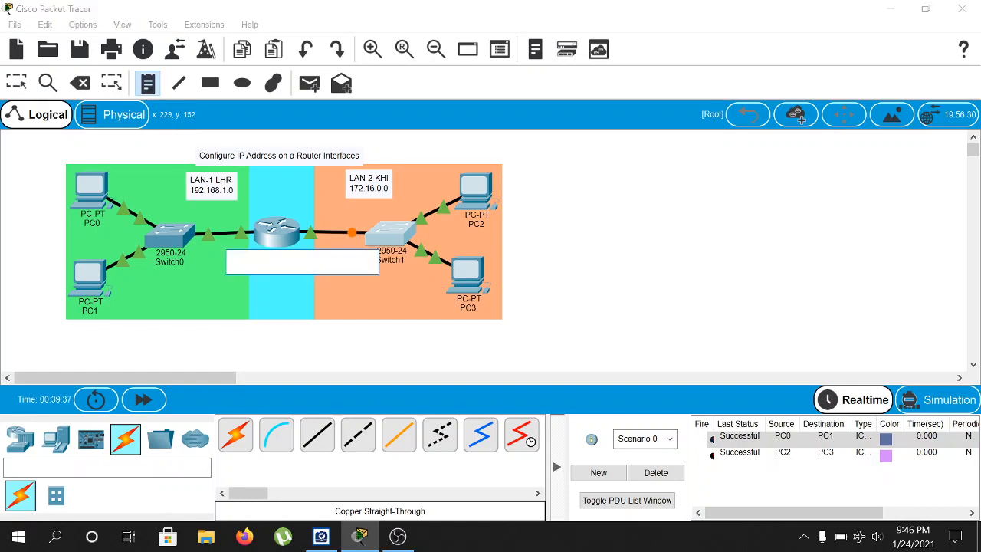
type("Fa0/0")
left_click(317, 229)
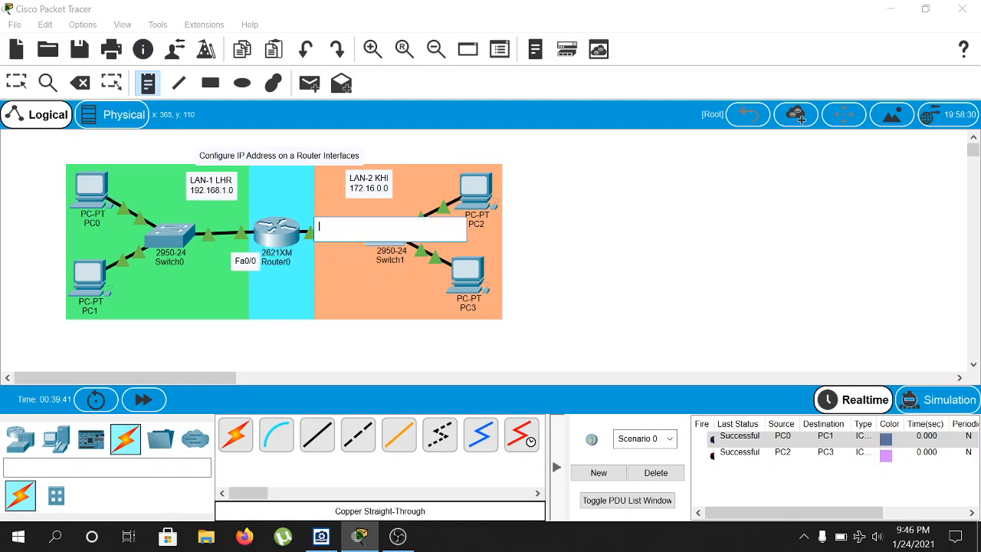
type("Fa0/1")
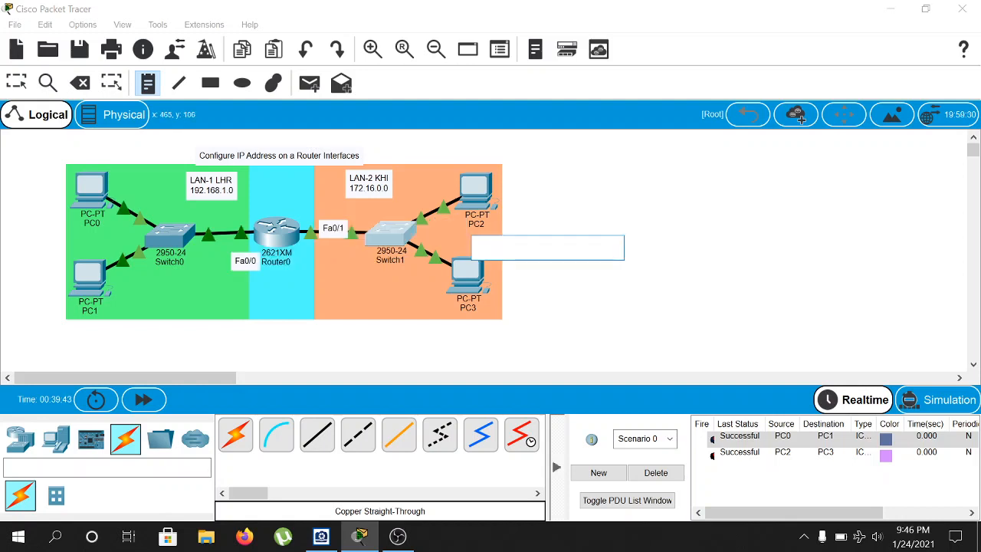
key("Escape")
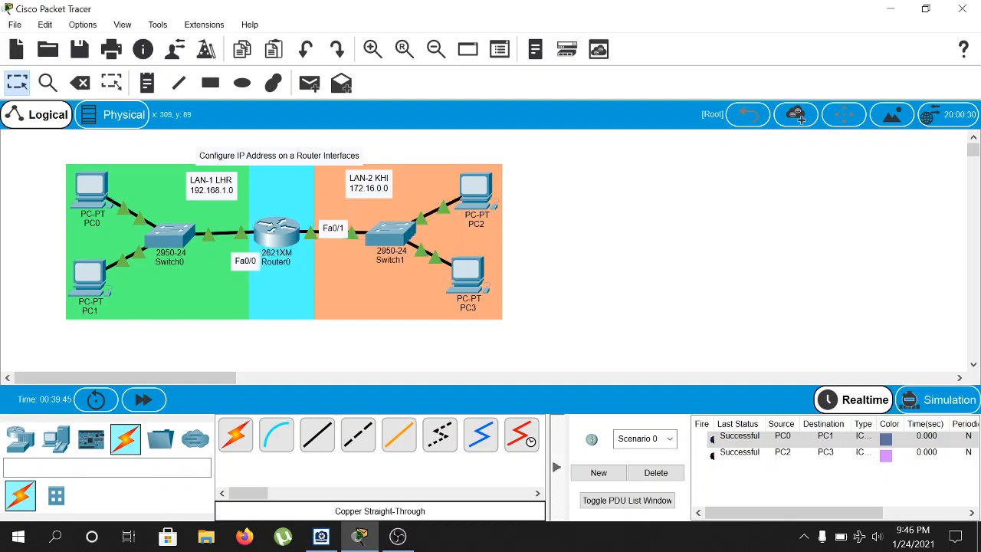
Reposition the Fa0/1 note just above Router0's LAN-2 link and the Fa0/0 note just below its LAN-1 link
left_click_drag(333, 228, 334, 219)
left_click_drag(245, 260, 241, 249)
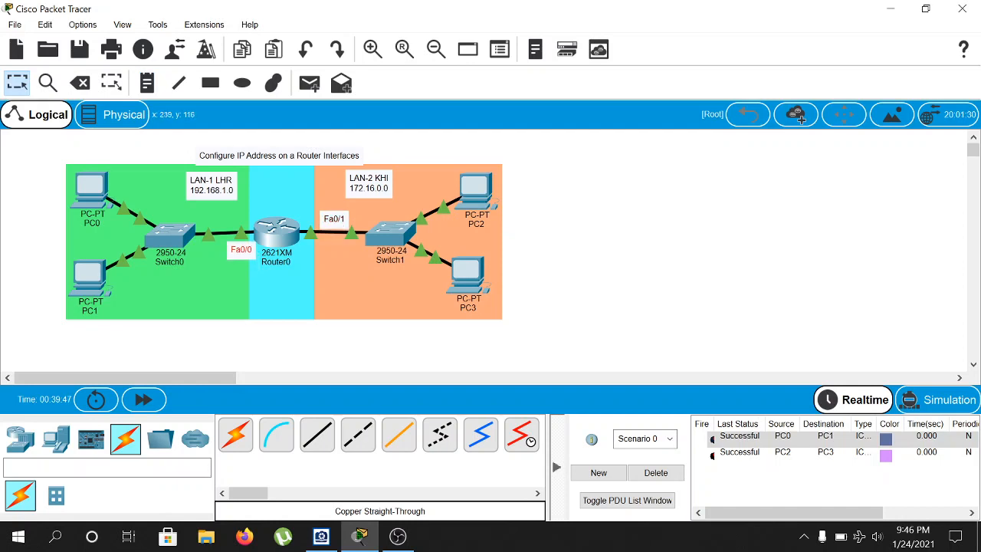
left_click(122, 115)
left_click_drag(236, 253, 230, 253)
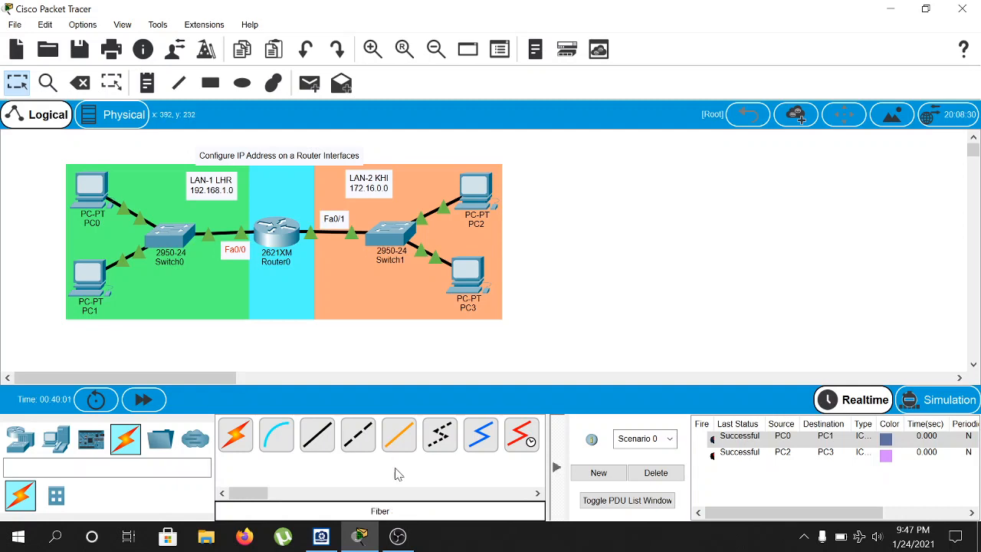
left_click(398, 536)
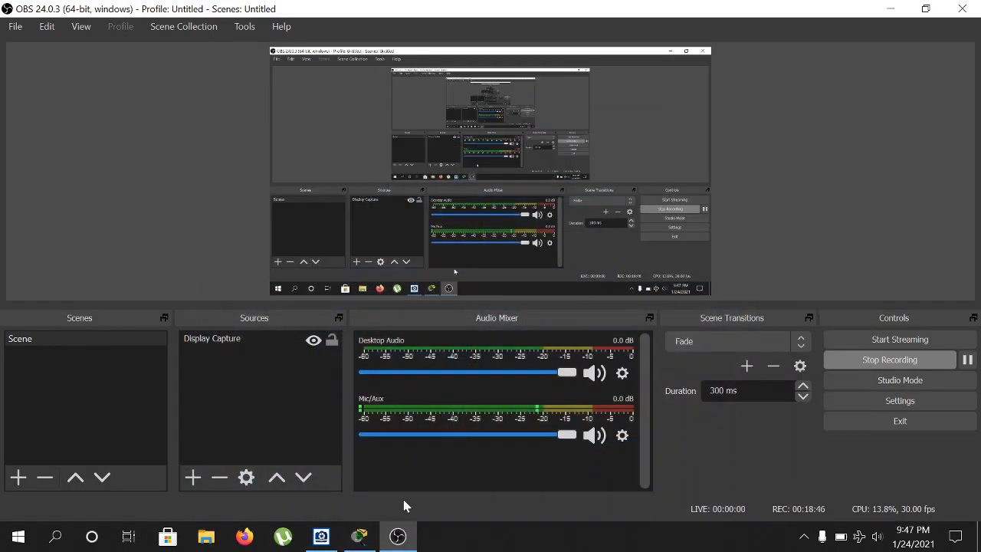
left_click(359, 535)
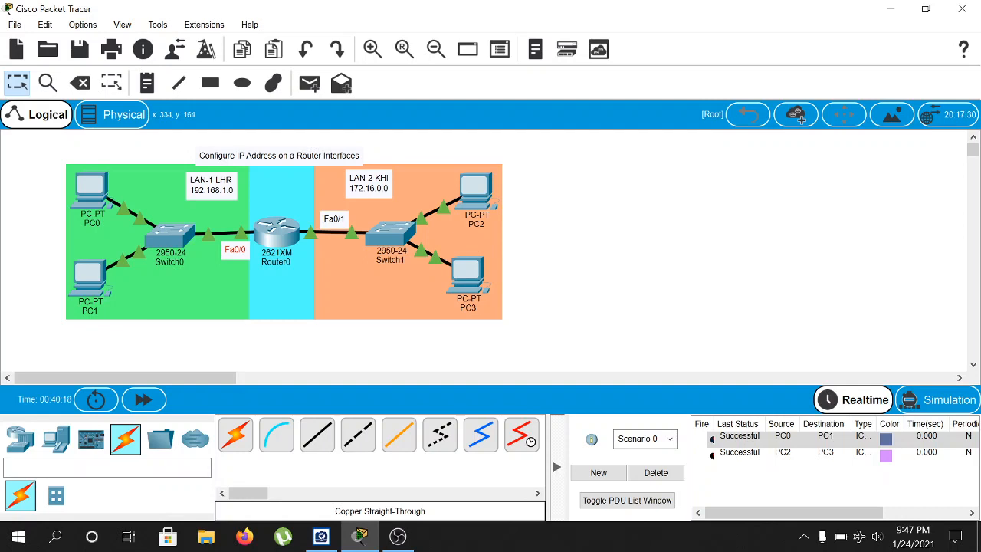
Delete Scenario 0's existing PDU entries and send a simple PDU from PC0 to Router0
left_click(665, 474)
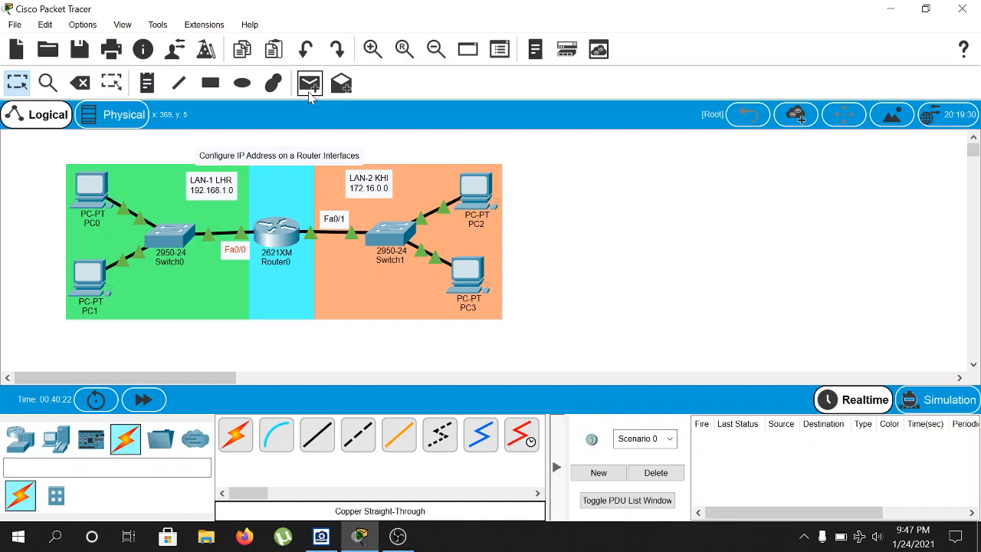
left_click(310, 86)
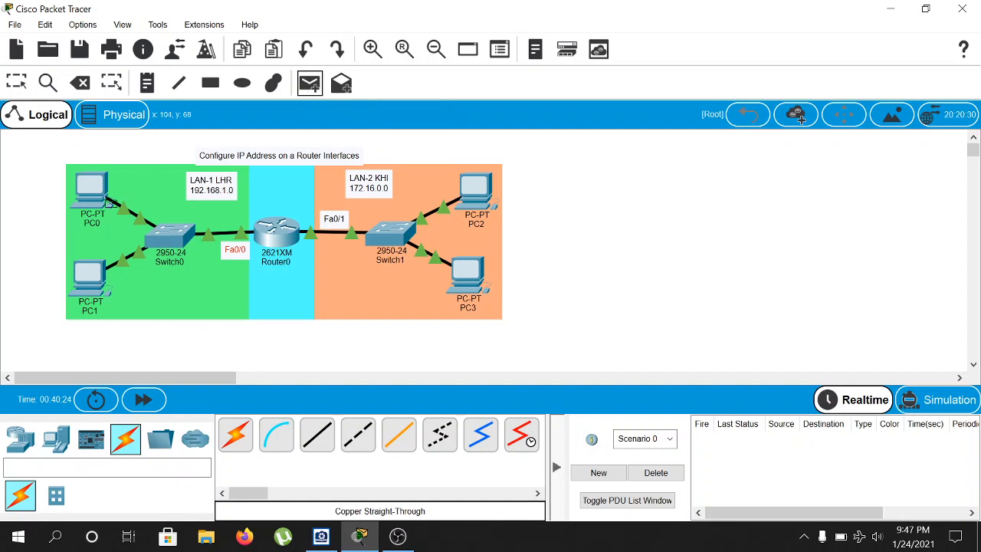
left_click(277, 233)
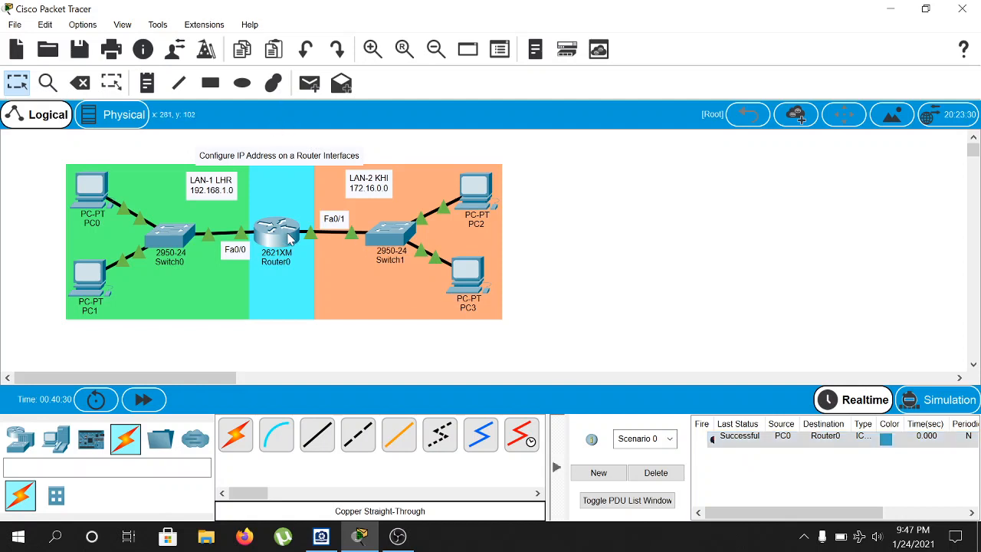
Send a simple PDU from PC1 to Router0 to test its connection to the gateway
left_click(308, 82)
left_click(89, 304)
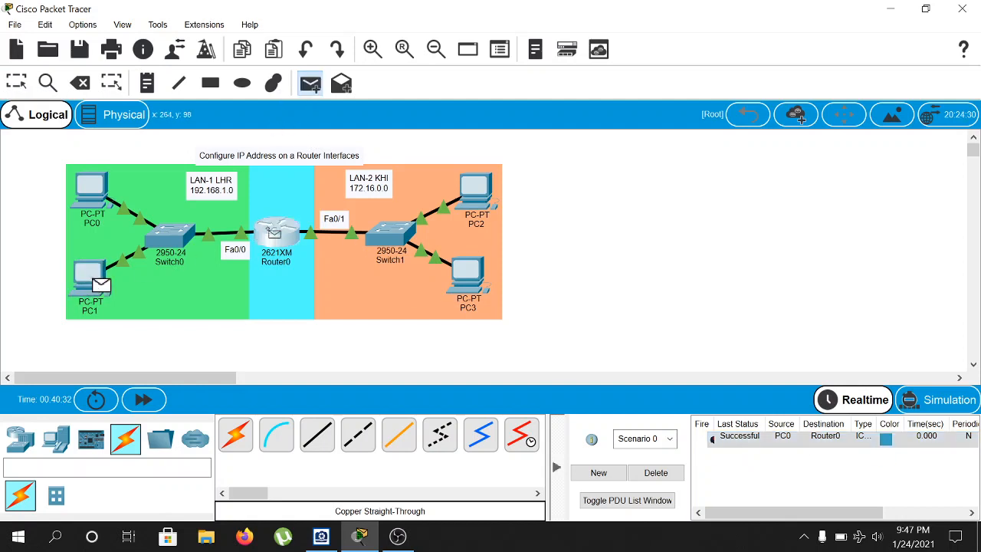
left_click(273, 234)
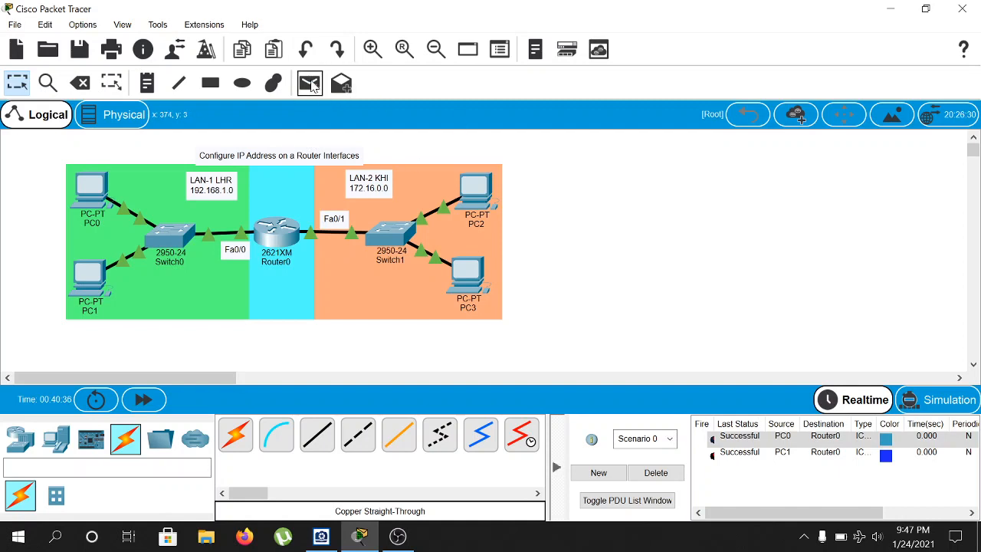
Send simple PDUs from PC2 and PC3 to Router0 to test their connection to the gateway
left_click(310, 85)
left_click(475, 192)
left_click(299, 234)
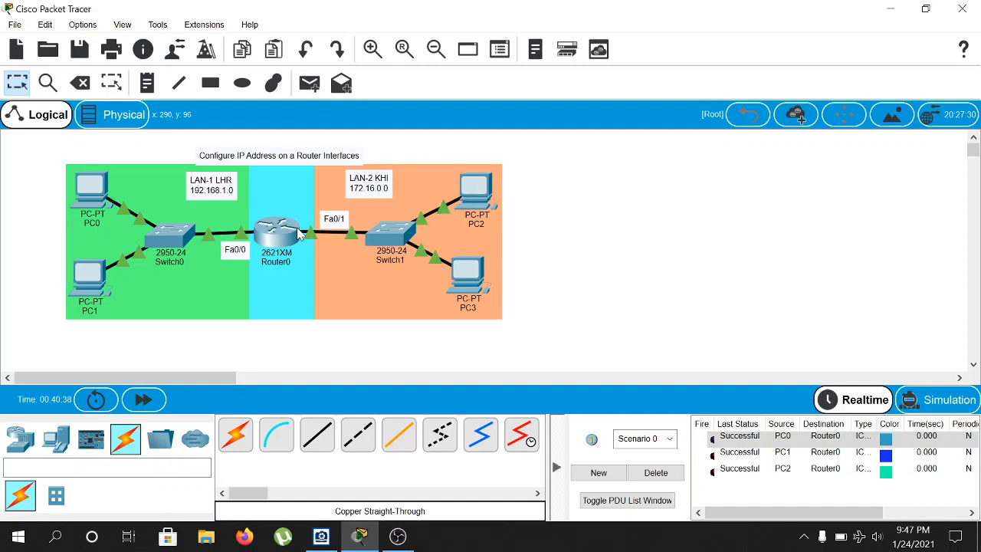
left_click(310, 85)
left_click(468, 272)
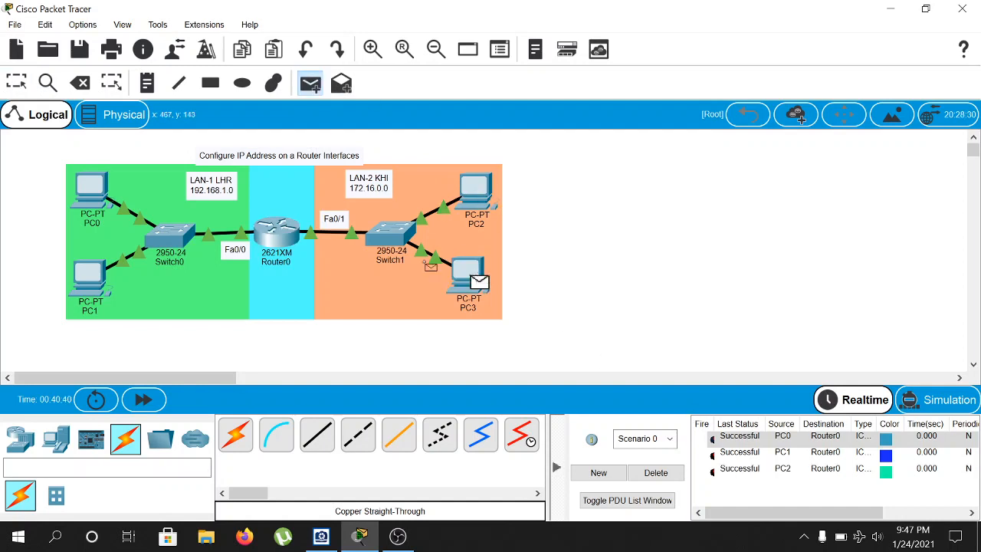
left_click(295, 232)
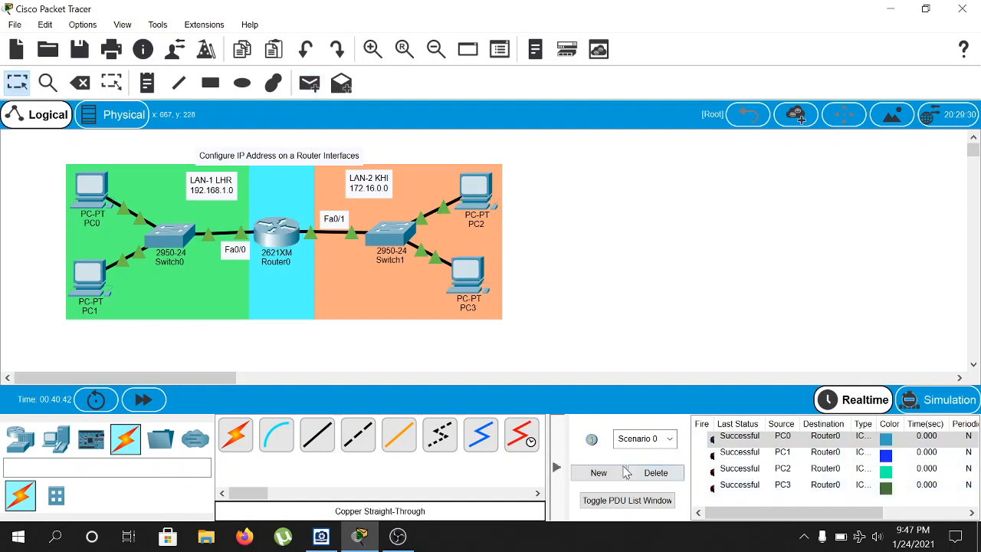
Delete Scenario 0's PDU entries and send a simple PDU from PC0 to PC3 twice to test connectivity between the LANs
left_click(655, 472)
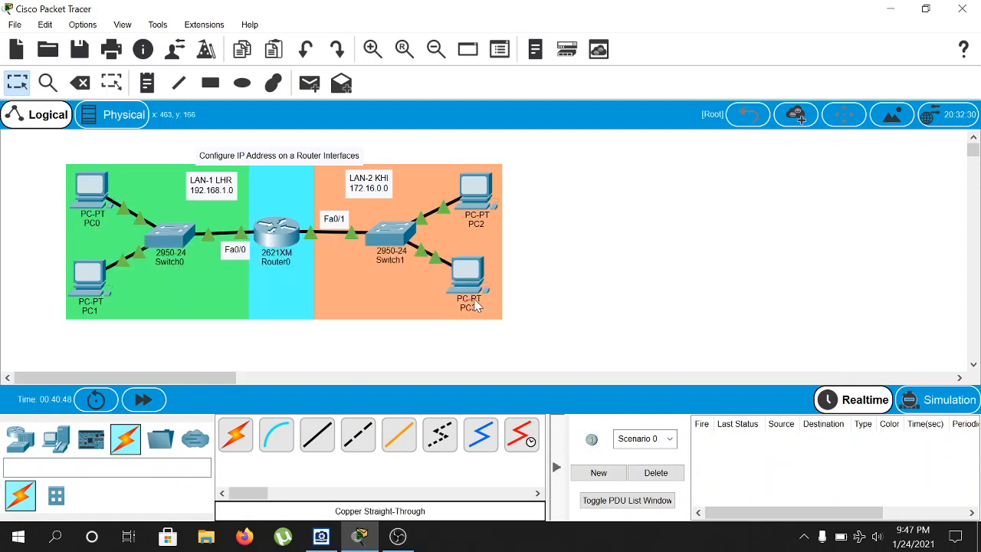
left_click(310, 83)
left_click(93, 188)
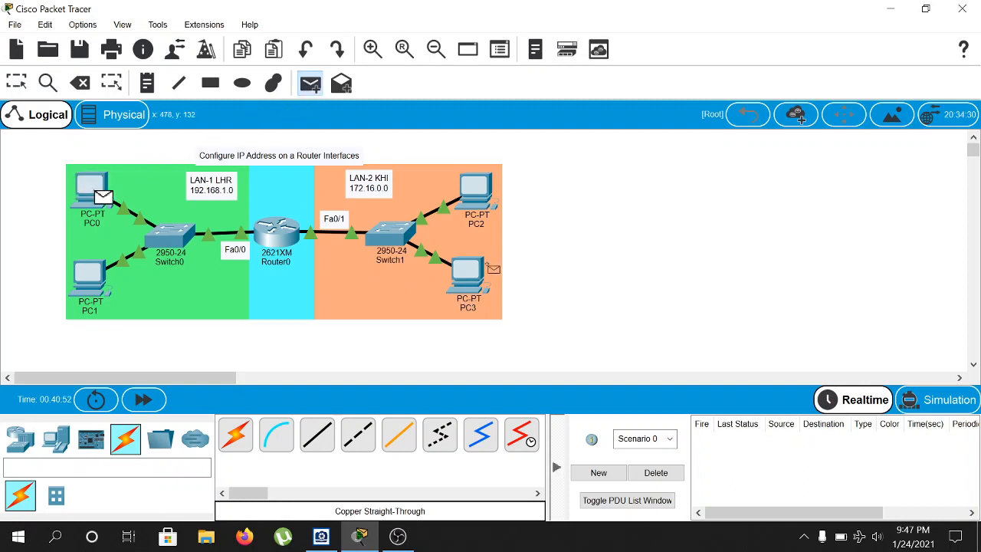
left_click(468, 274)
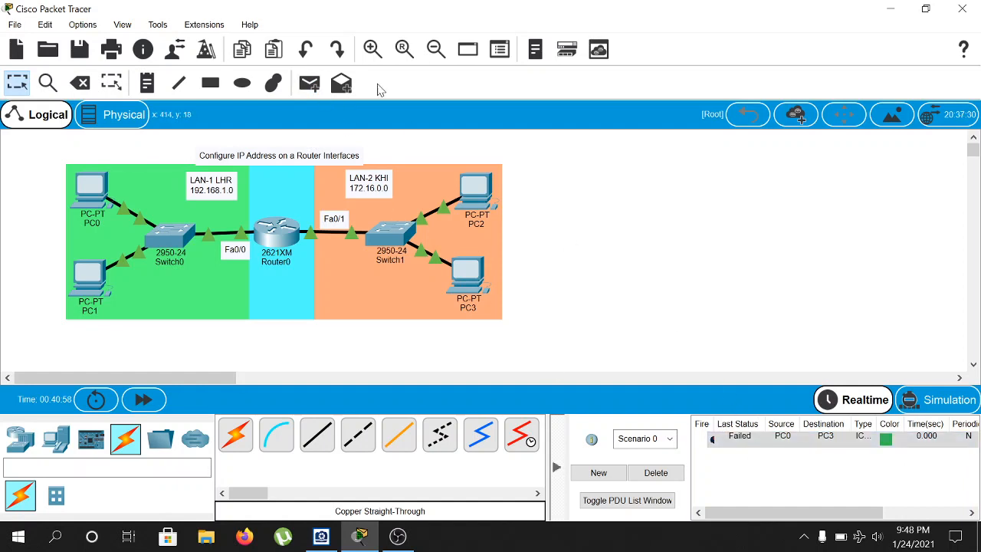
left_click(311, 83)
left_click(90, 192)
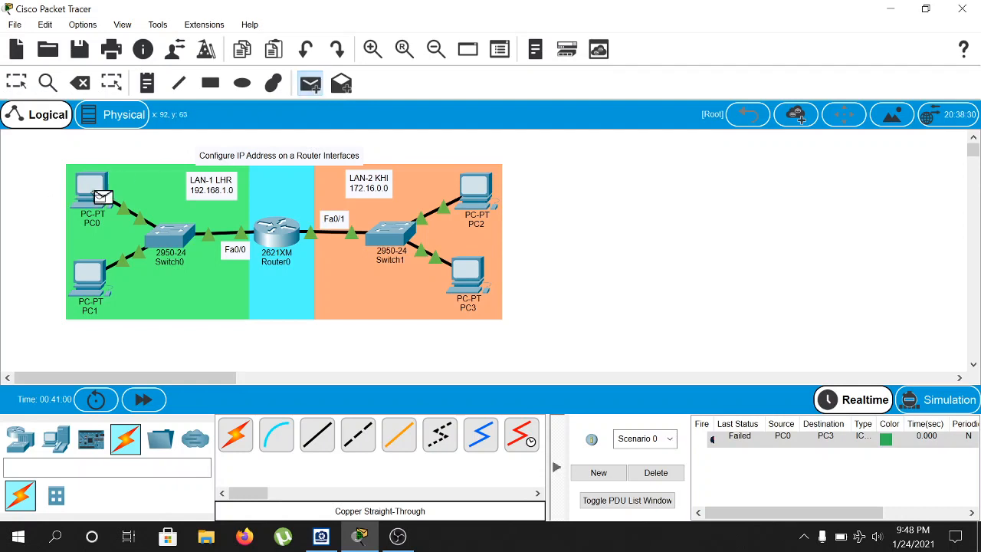
left_click(468, 273)
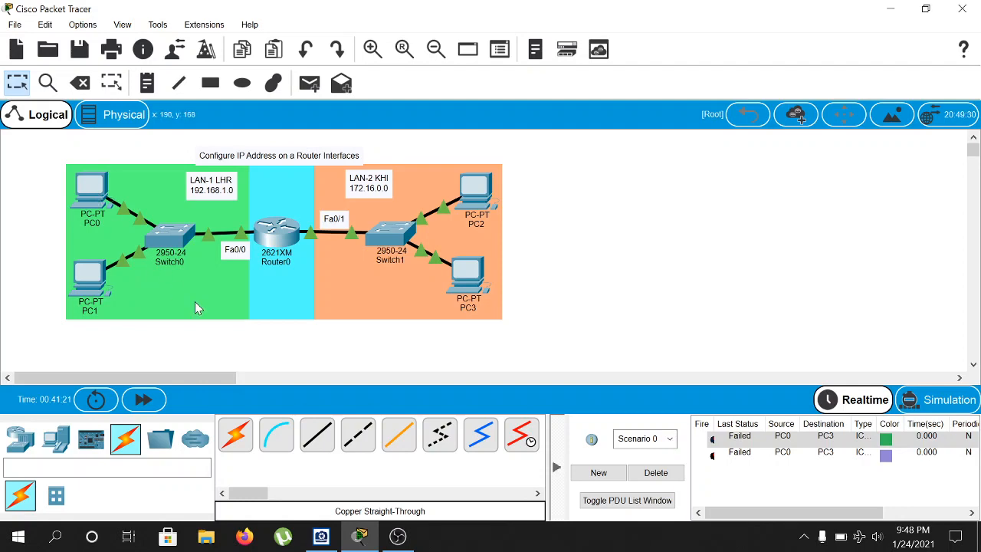
Set PC0's IPv4 default gateway to 192.168.1.1 in its IP configuration
left_click(98, 198)
left_click(312, 114)
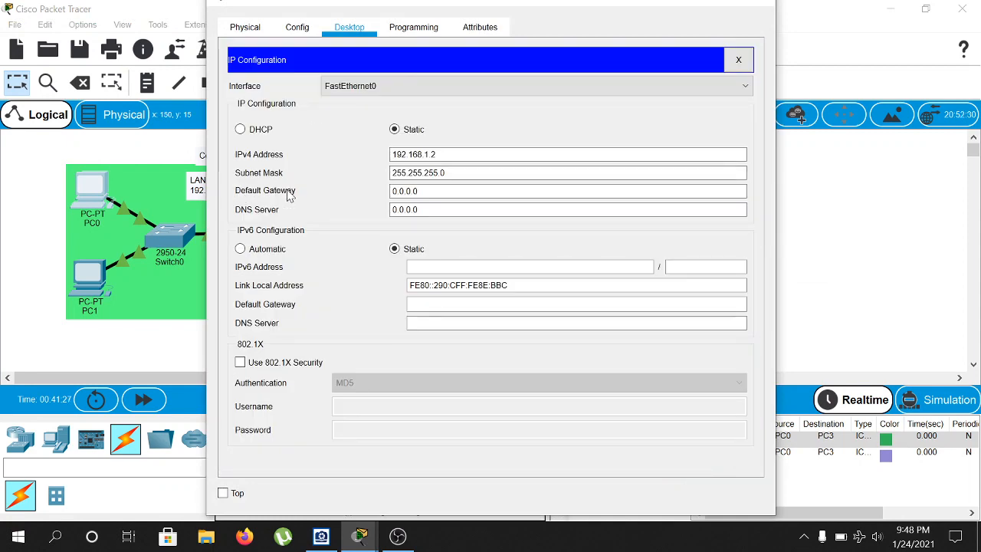
left_click(391, 190)
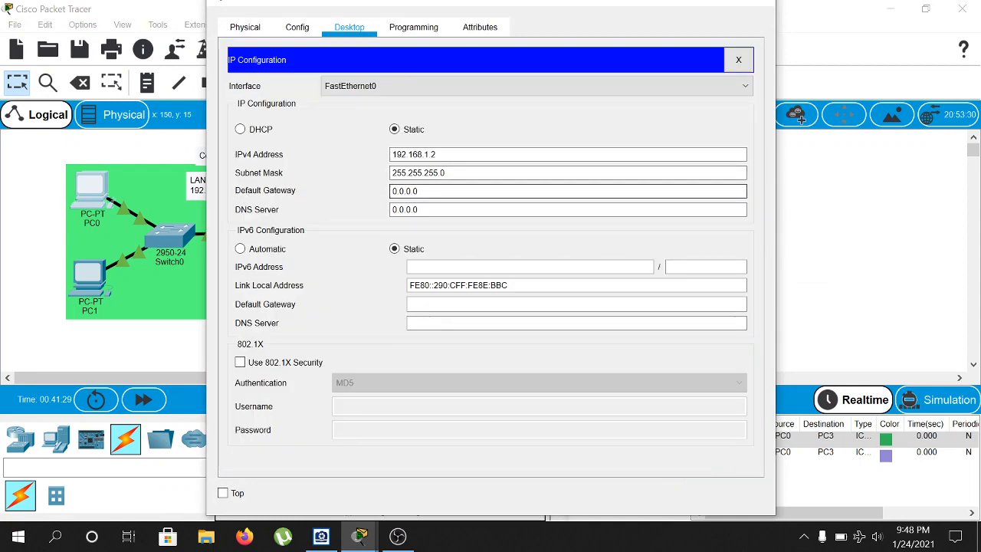
left_click_drag(420, 191, 390, 192)
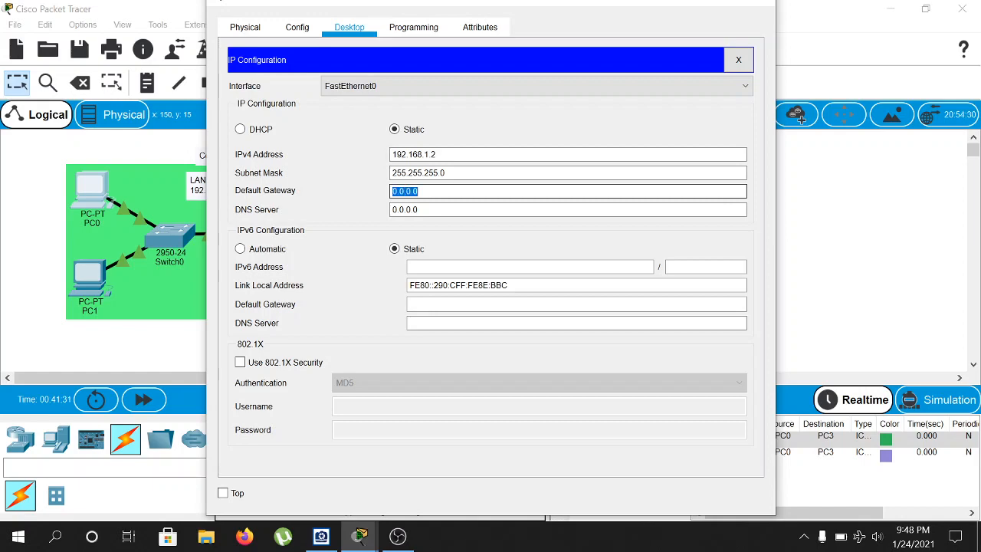
left_click(696, 4)
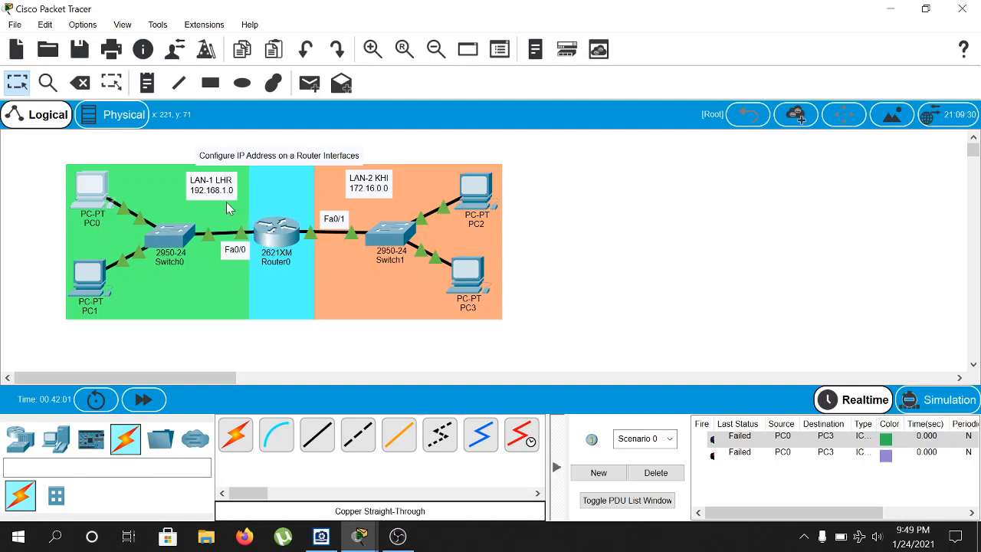
mouse_move(362, 541)
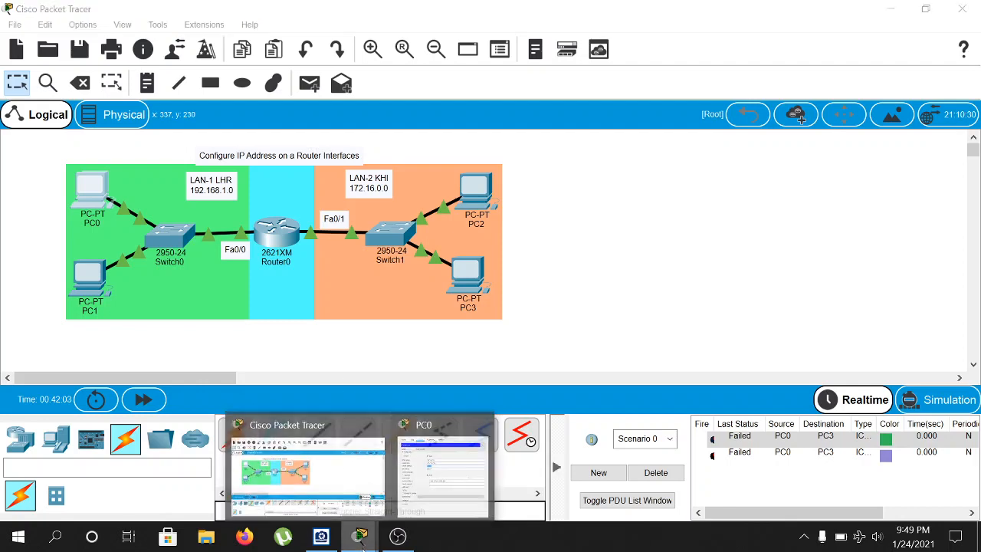
left_click(442, 467)
left_click_drag(418, 190, 391, 191)
type("192.168.1.1")
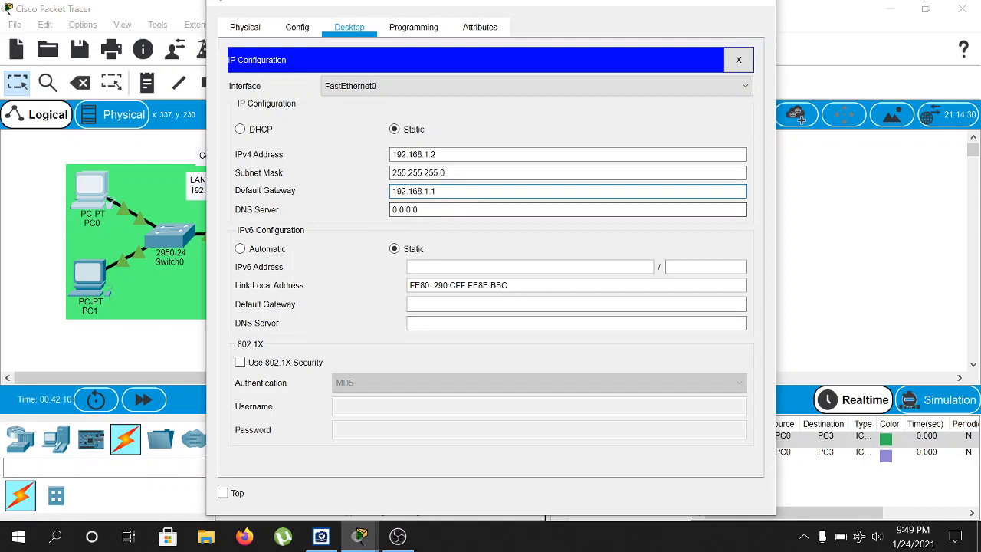
left_click(687, 5)
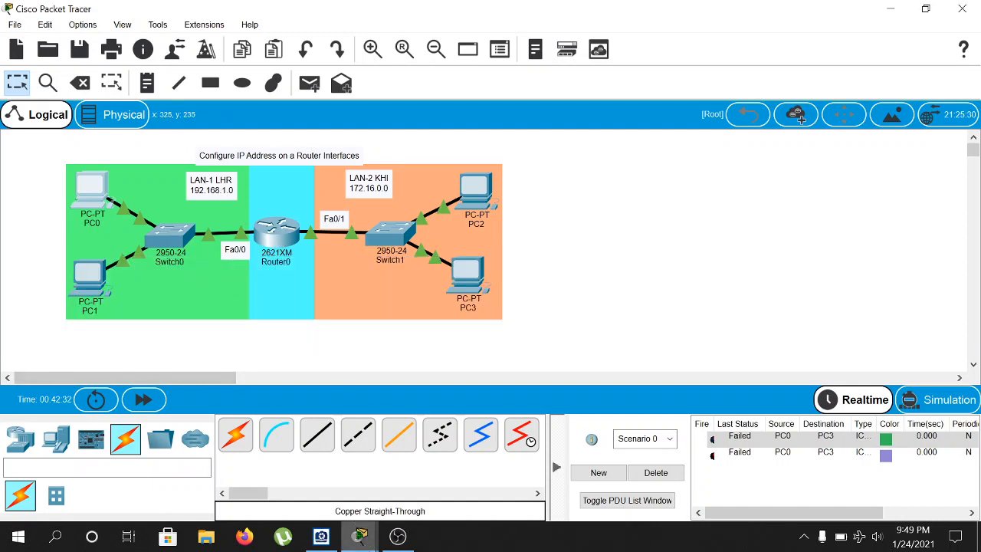
Review PC0's IPv4 address, subnet mask and default gateway, and close its configuration window
left_click(433, 475)
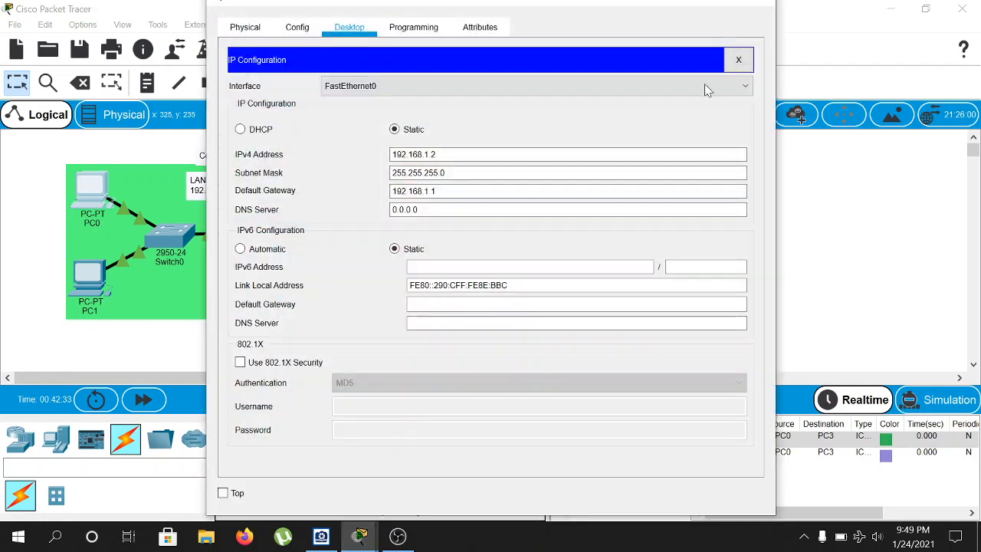
left_click(692, 3)
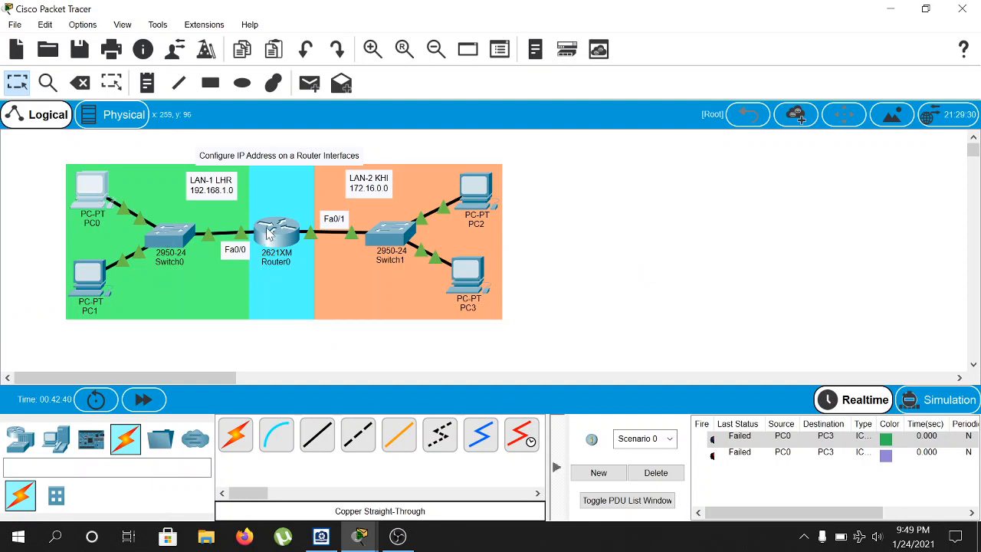
mouse_move(271, 231)
mouse_move(361, 534)
left_click(442, 458)
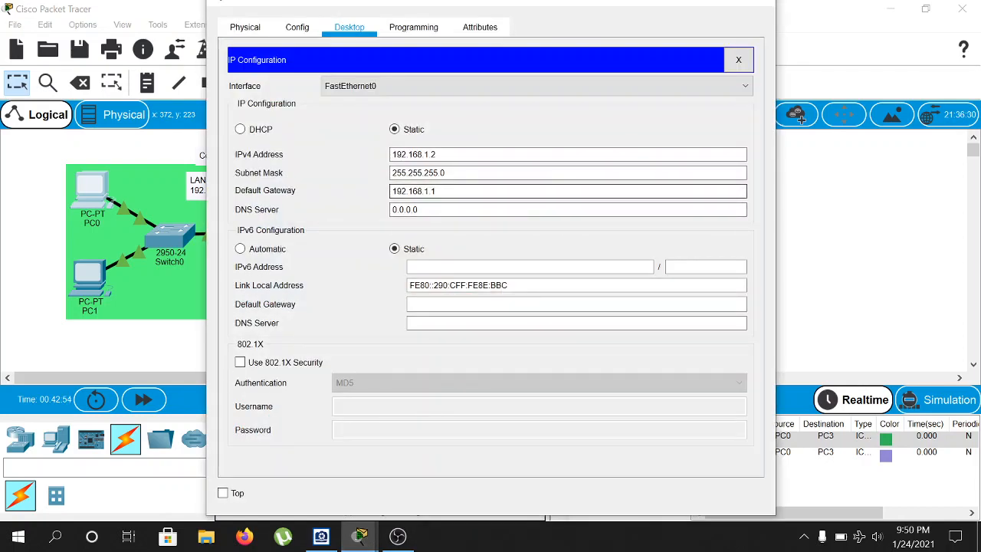
left_click(760, 1)
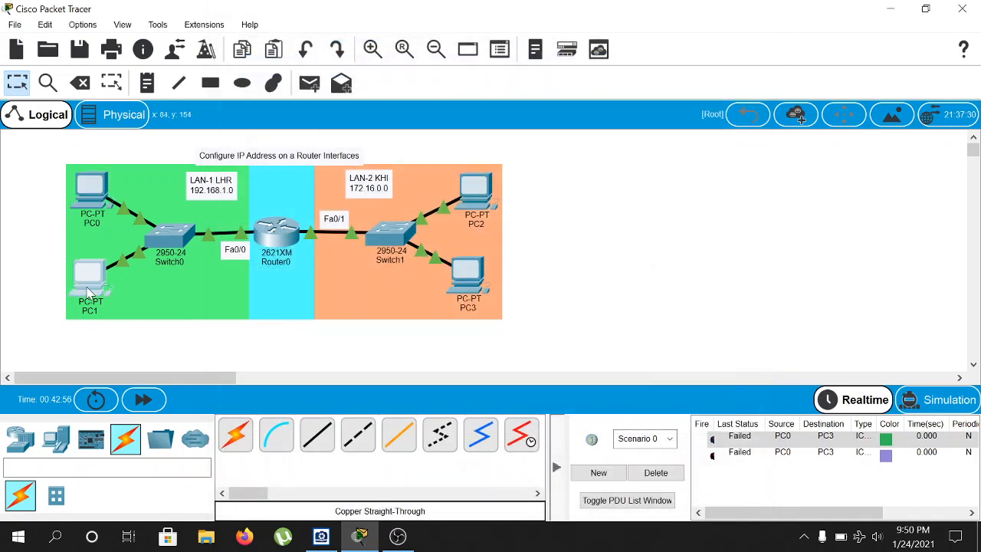
Set PC1's IPv4 default gateway to 192.168.1.1 and close its configuration window
left_click(88, 293)
left_click(286, 115)
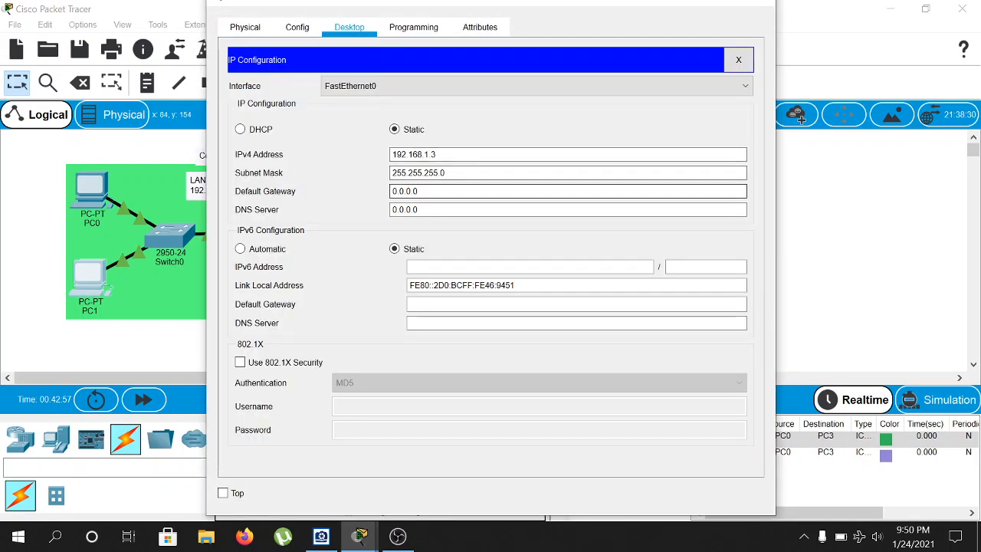
left_click_drag(422, 191, 361, 193)
type("192.168.1.1")
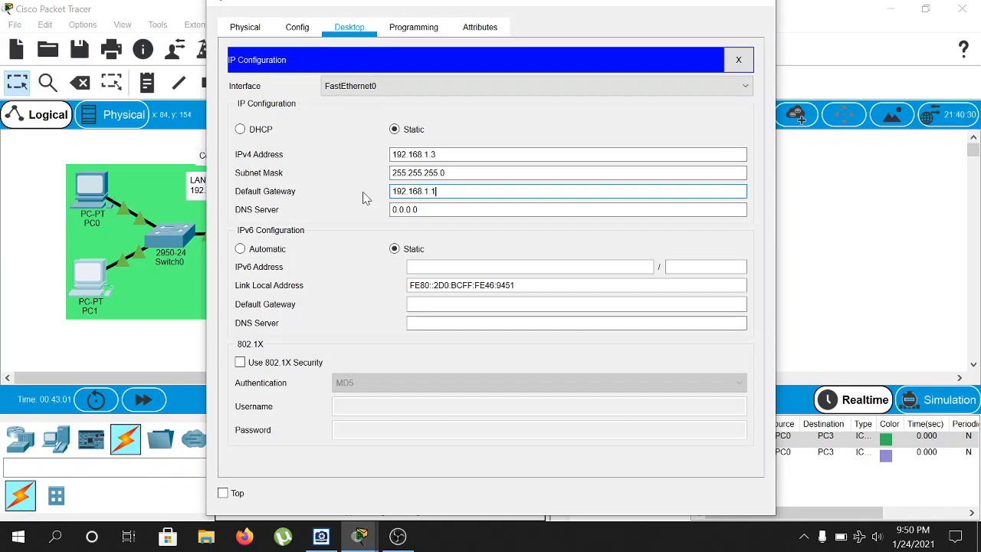
left_click(758, 4)
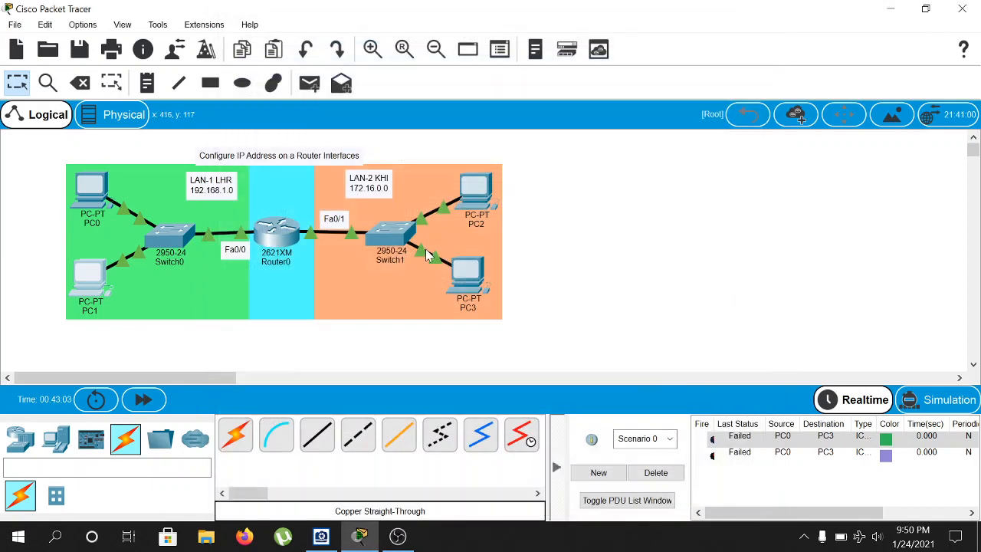
Set PC2's IPv4 default gateway to 172.16.0.1 and close its configuration window
left_click(477, 188)
left_click(284, 115)
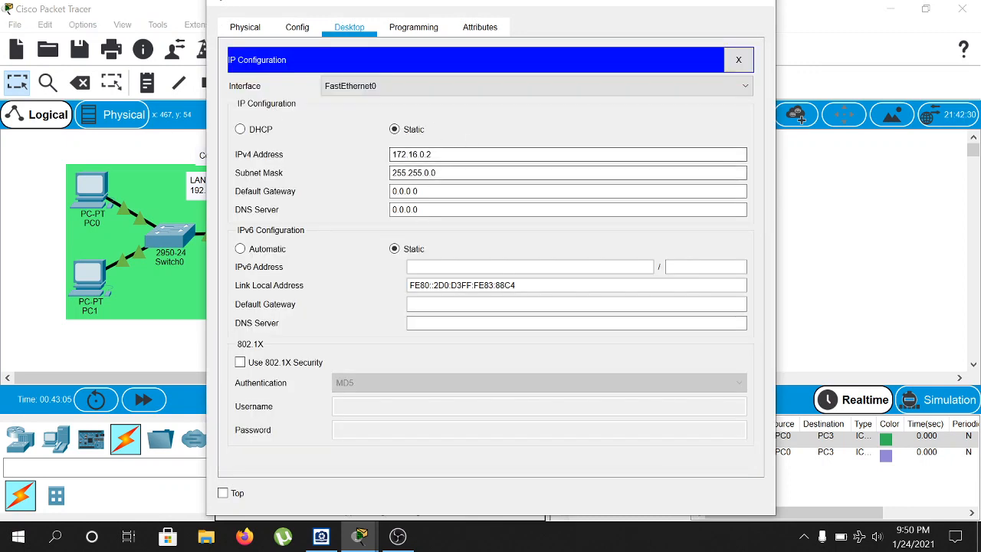
left_click_drag(421, 191, 372, 193)
type("172.16.0.1")
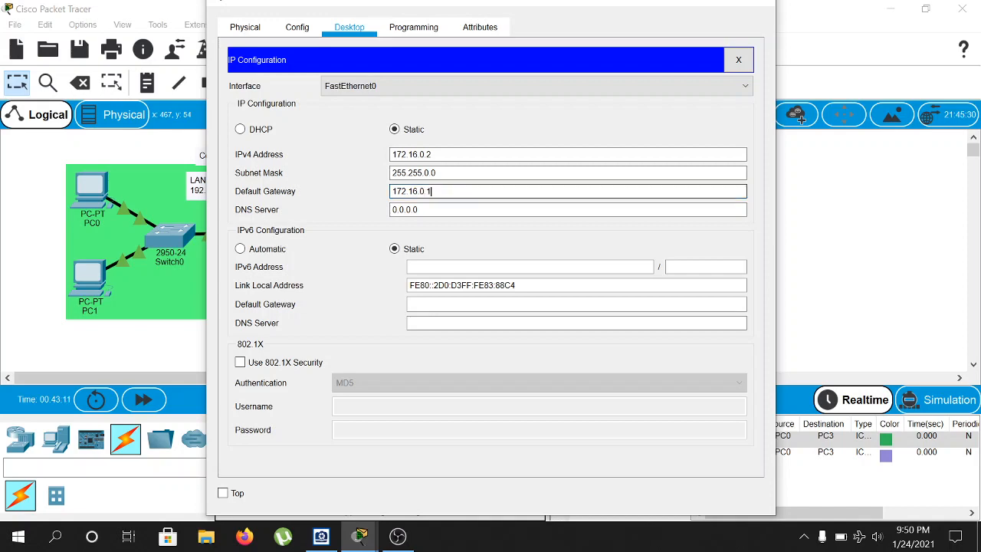
left_click(758, 4)
Set PC3's IPv4 default gateway to 172.16.0.1, and nudge Router0 slightly up and toward LAN-2
left_click(468, 272)
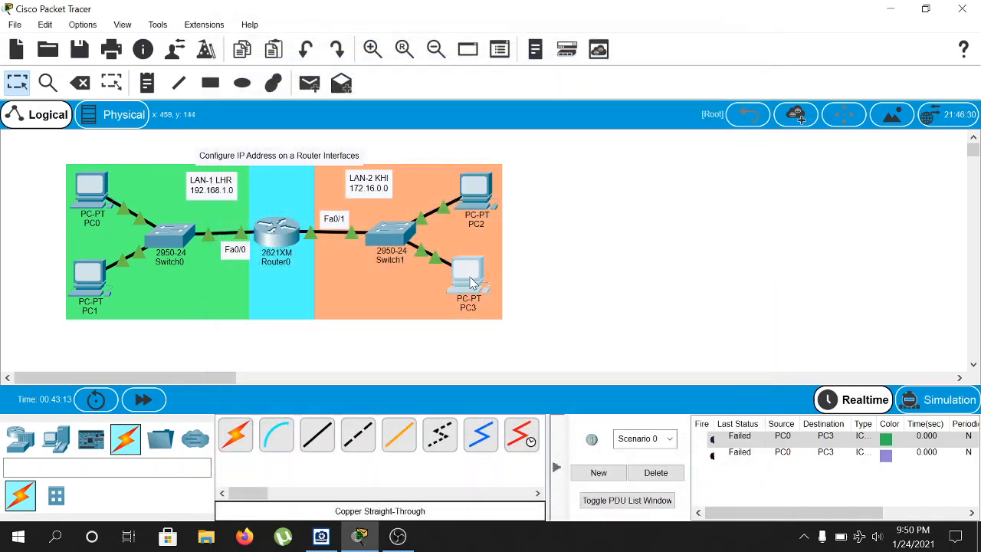
left_click(299, 80)
left_click_drag(421, 190, 360, 192)
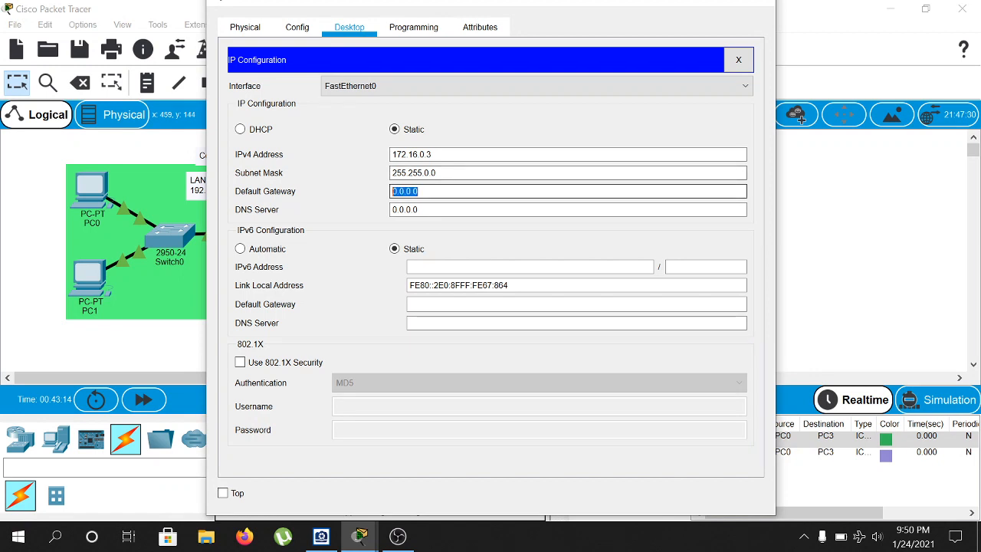
type("172.16.0.1")
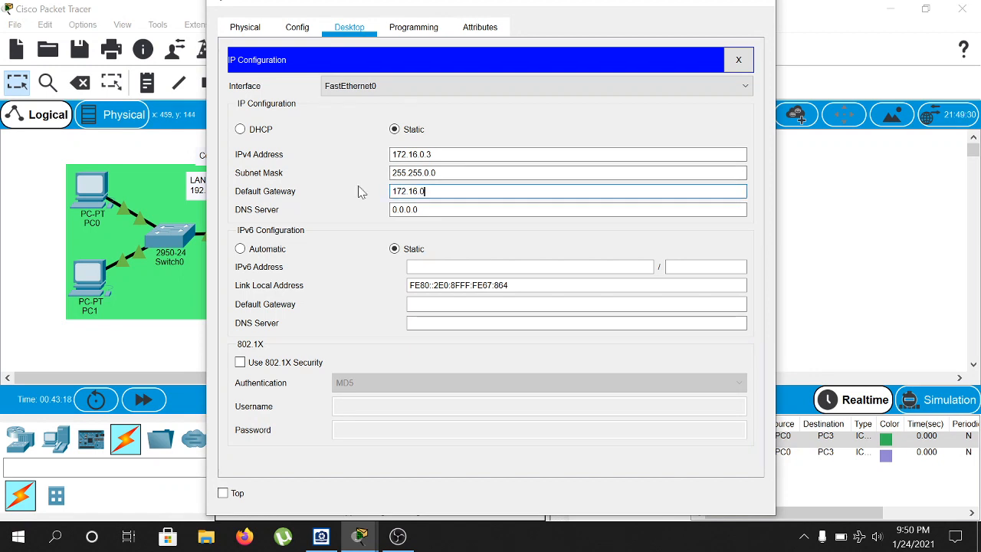
left_click(762, 6)
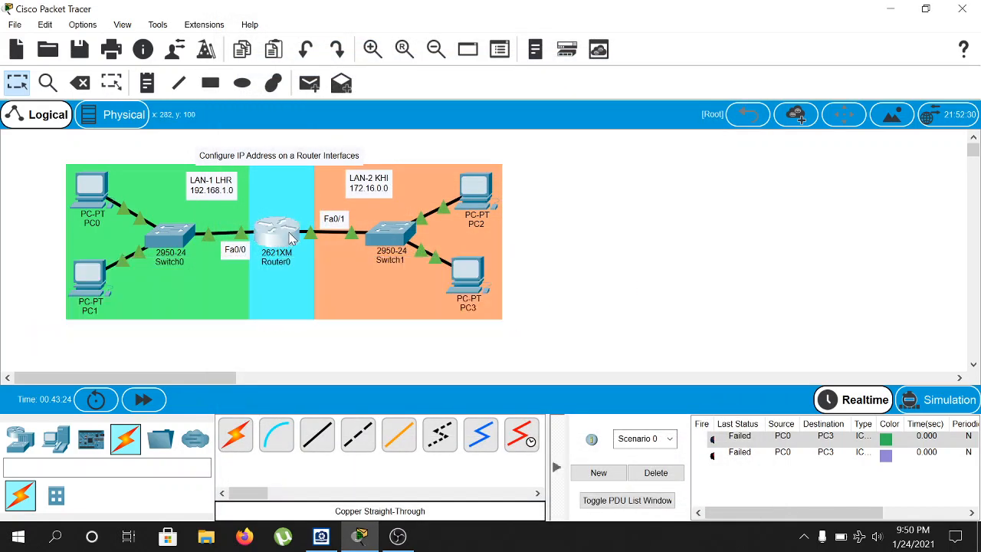
left_click_drag(292, 237, 298, 237)
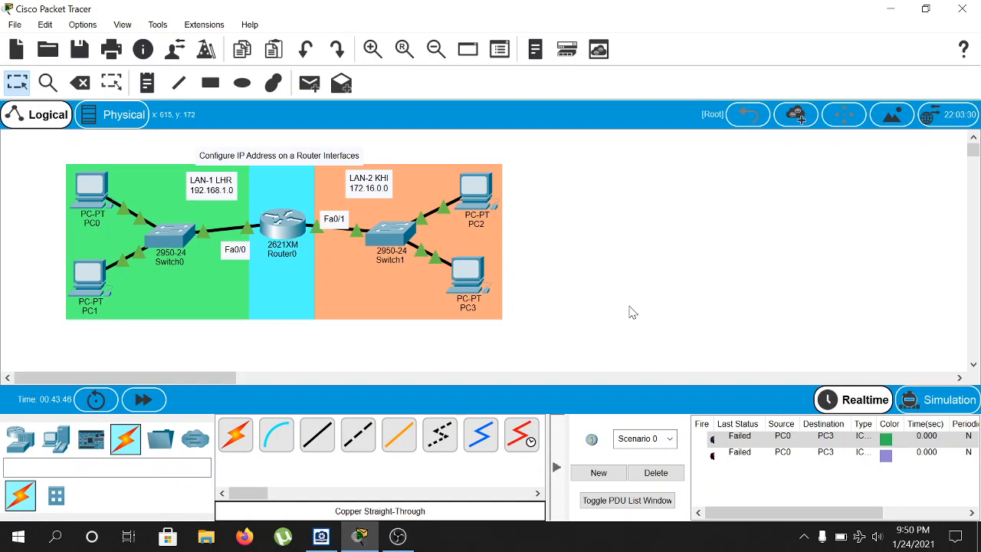
Delete Scenario 0's PDU entries and send simple PDUs from PC0 to PC3 and from PC1 to PC2
left_click(676, 473)
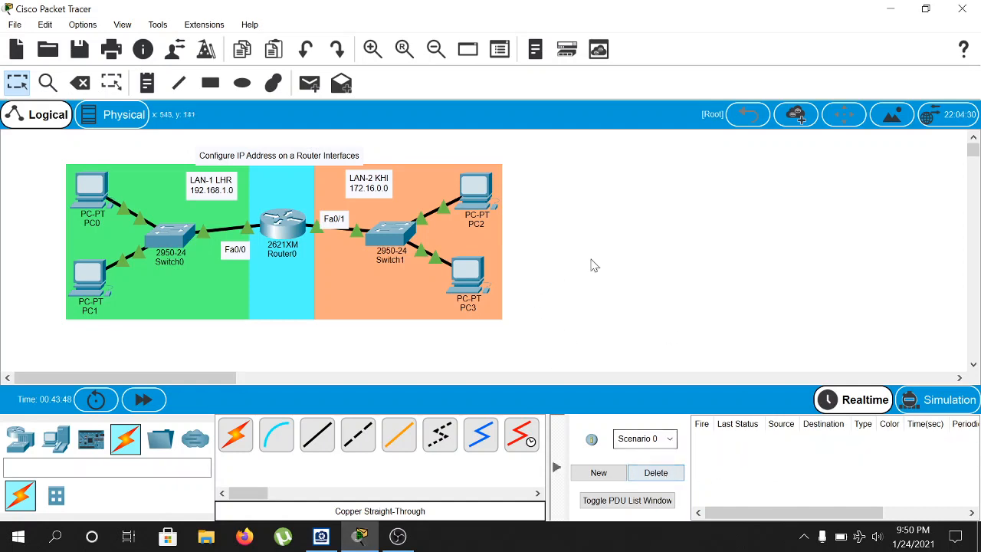
mouse_move(465, 268)
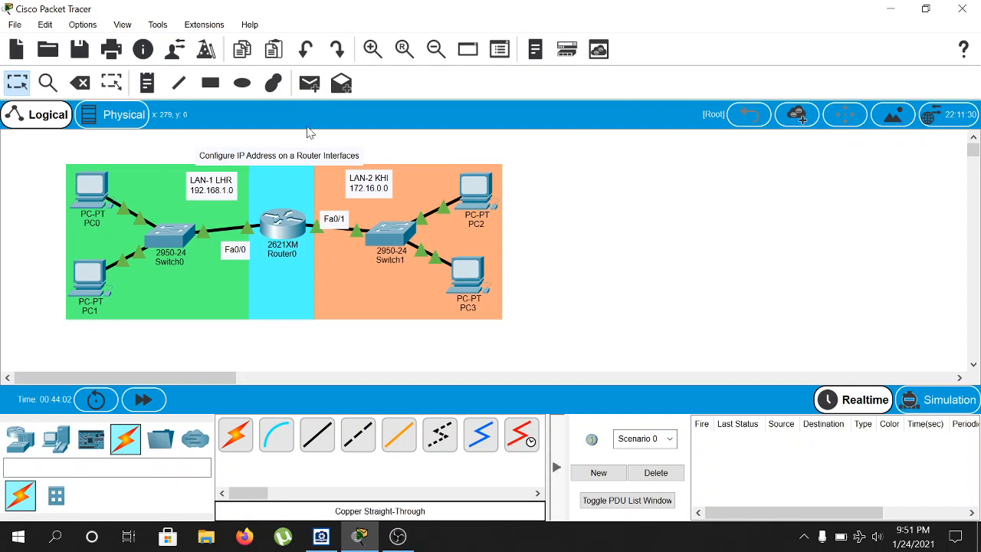
left_click(310, 83)
left_click(91, 205)
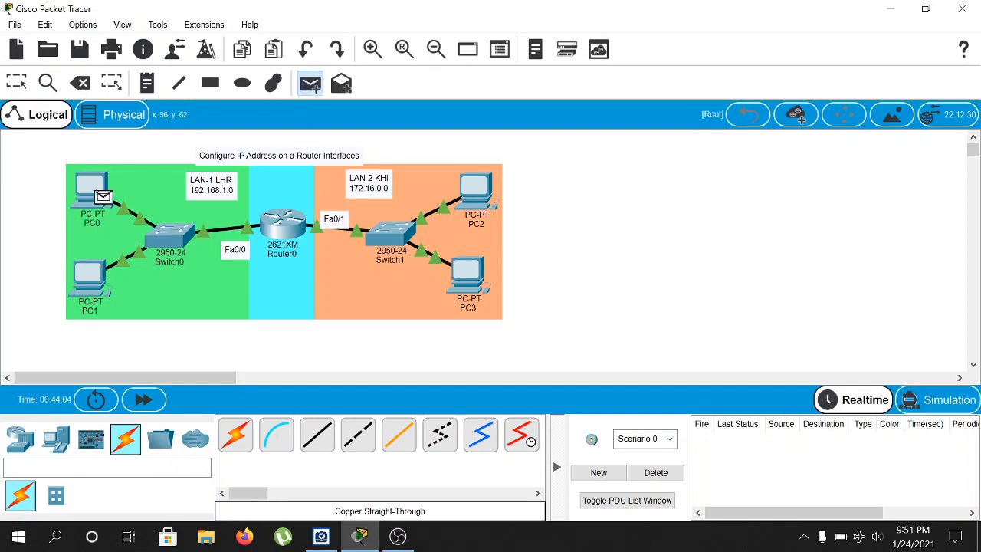
left_click(473, 282)
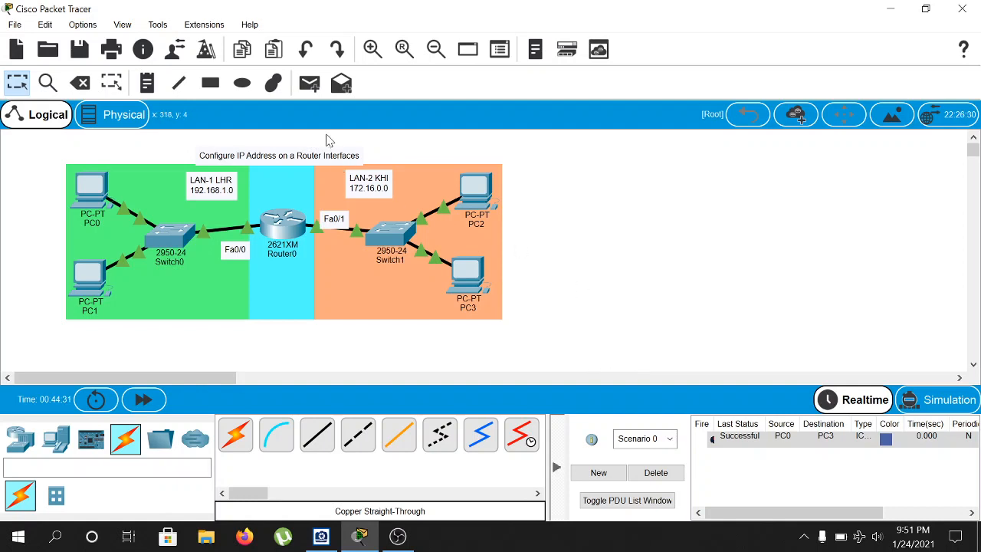
left_click(317, 86)
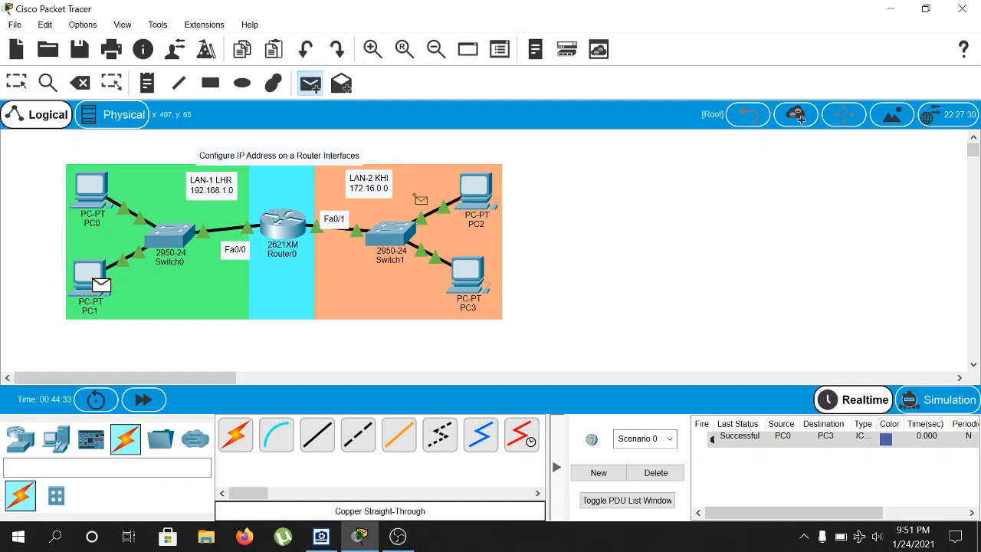
left_click(475, 187)
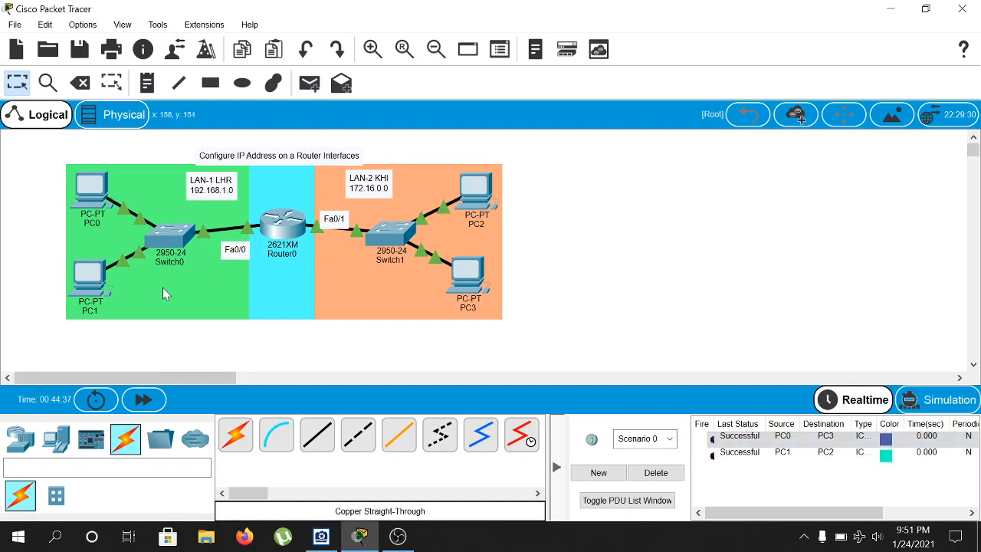
Send a simple PDU from PC0 to PC2, and clear Scenario 0's PDU entries in Simulation mode
left_click(310, 83)
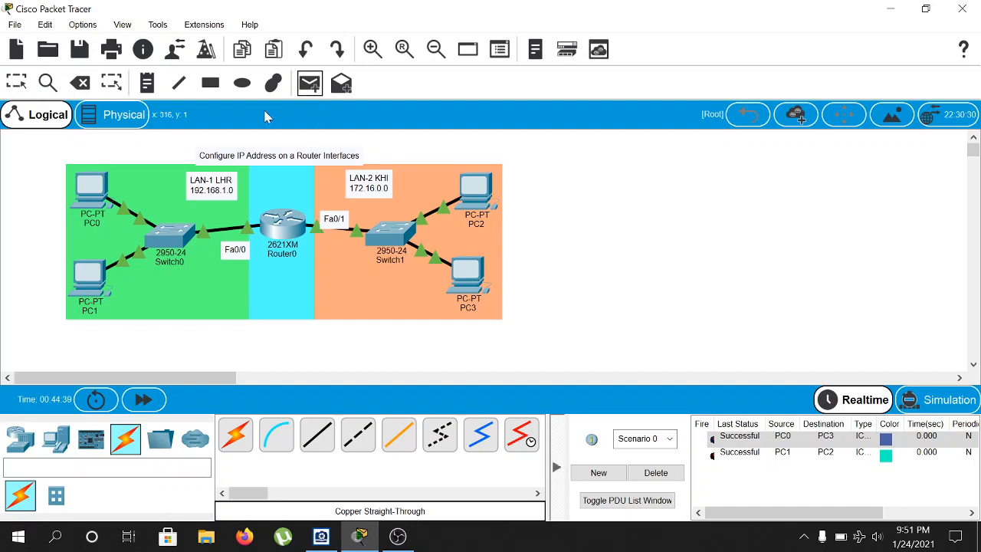
left_click(479, 192)
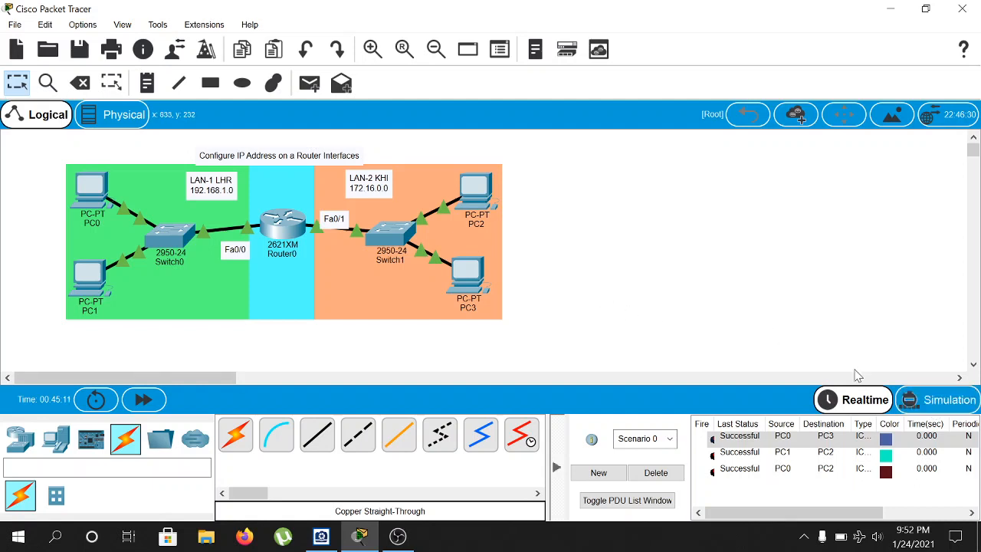
left_click(947, 406)
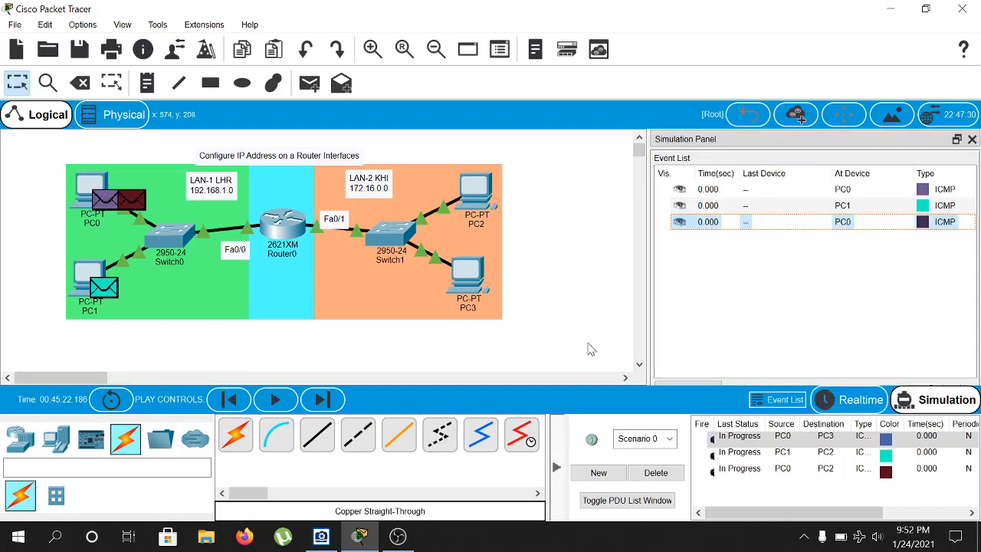
left_click(656, 472)
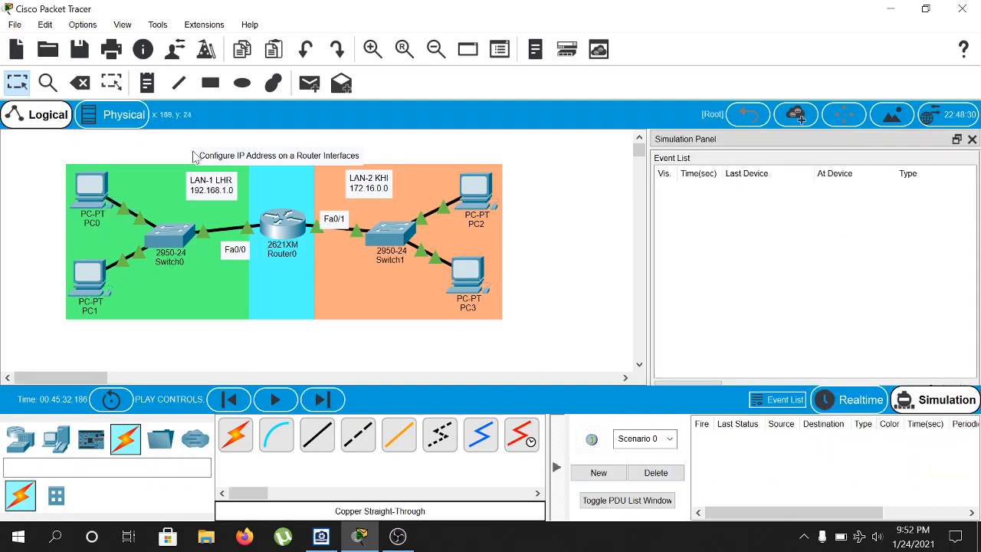
Play a simple PDU from PC0 to PC3 in the simulation, and return to Realtime mode with Scenario 0's PDUs deleted
left_click(310, 83)
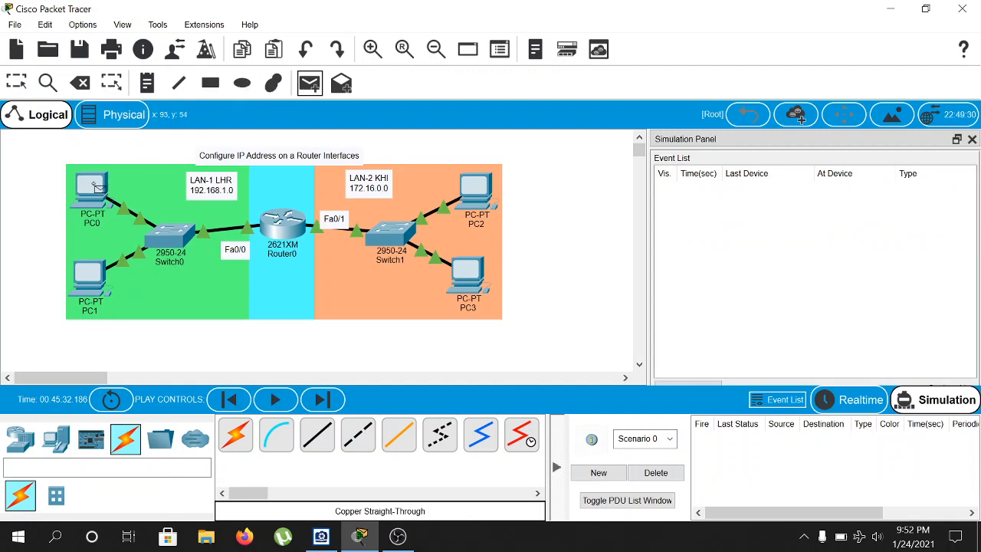
left_click(93, 186)
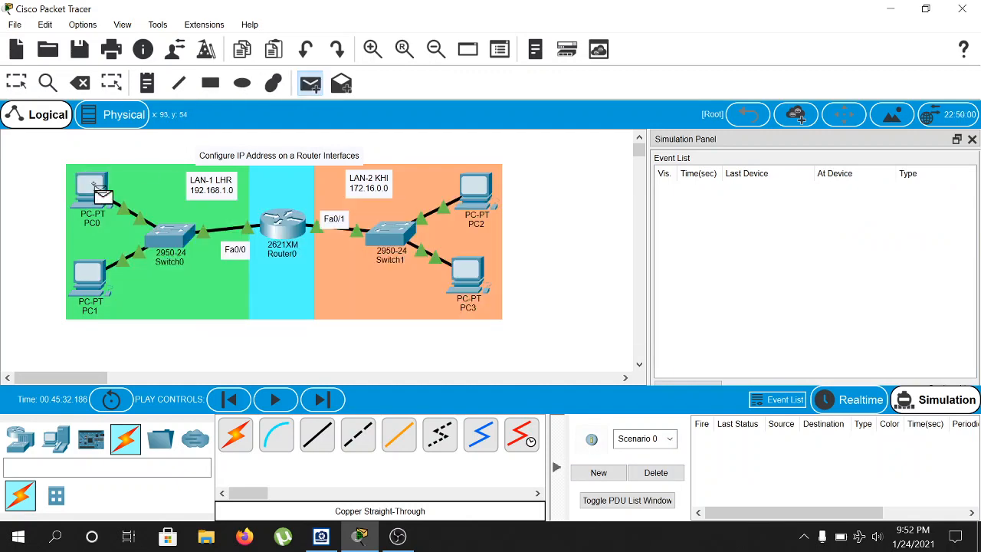
left_click(475, 282)
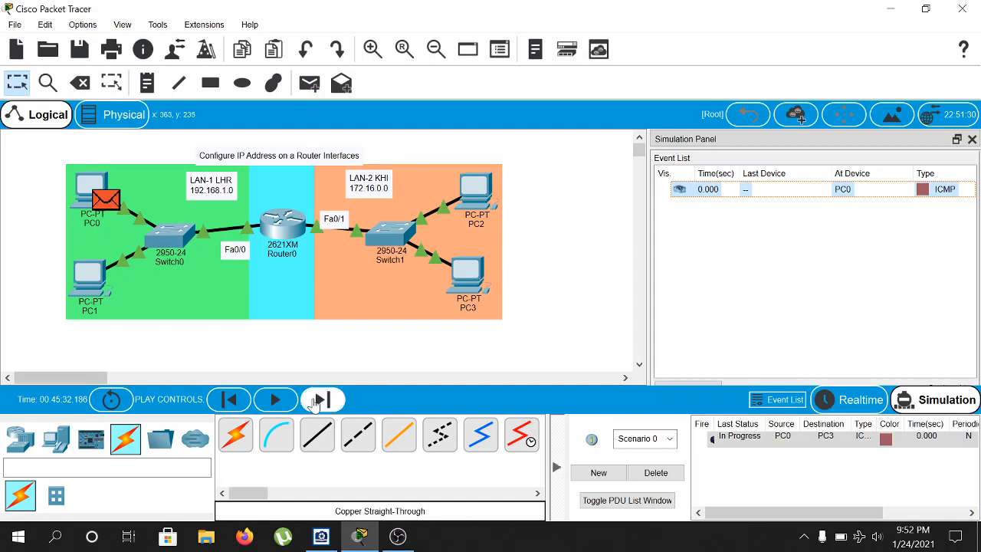
left_click(276, 399)
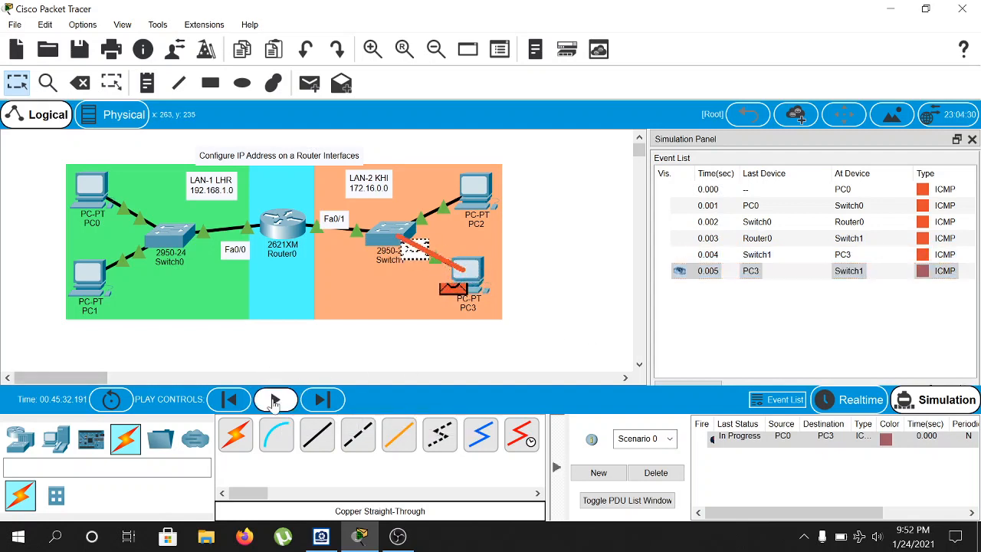
left_click(864, 400)
left_click(660, 473)
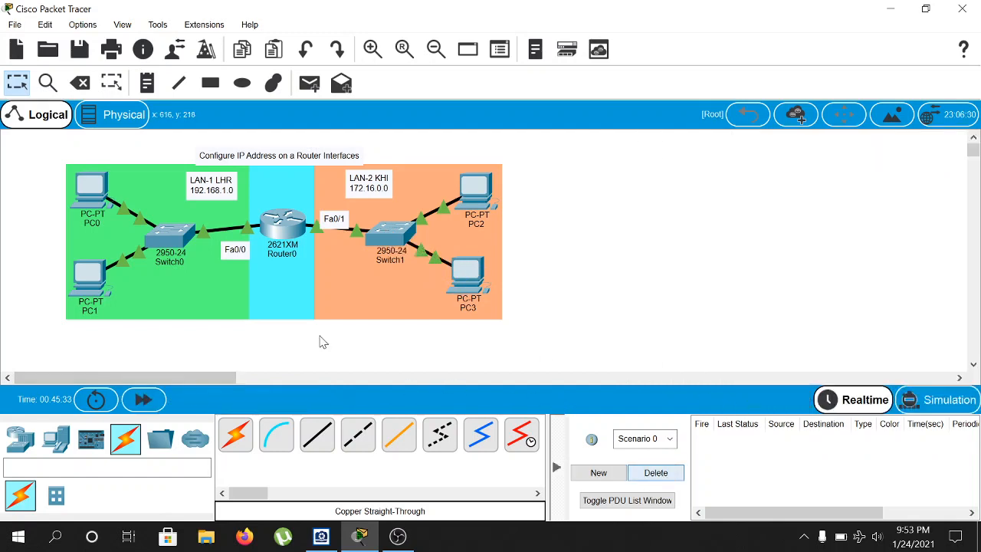
Open Router0's command line and exit interface and global configuration modes back to privileged EXEC mode
left_click(291, 225)
key("Return")
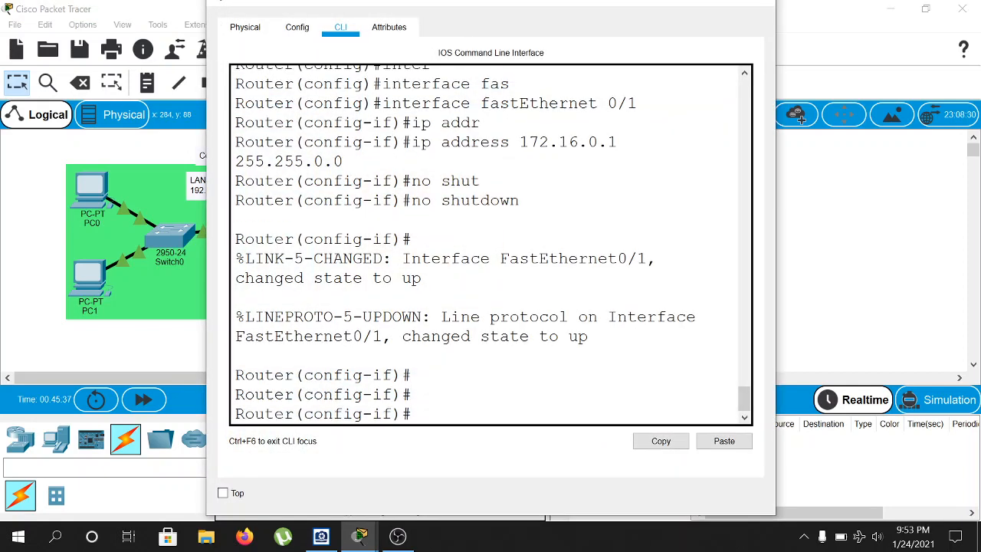
key("Return")
key("Return")
type("exit")
key("Return")
key("Return")
key("Return")
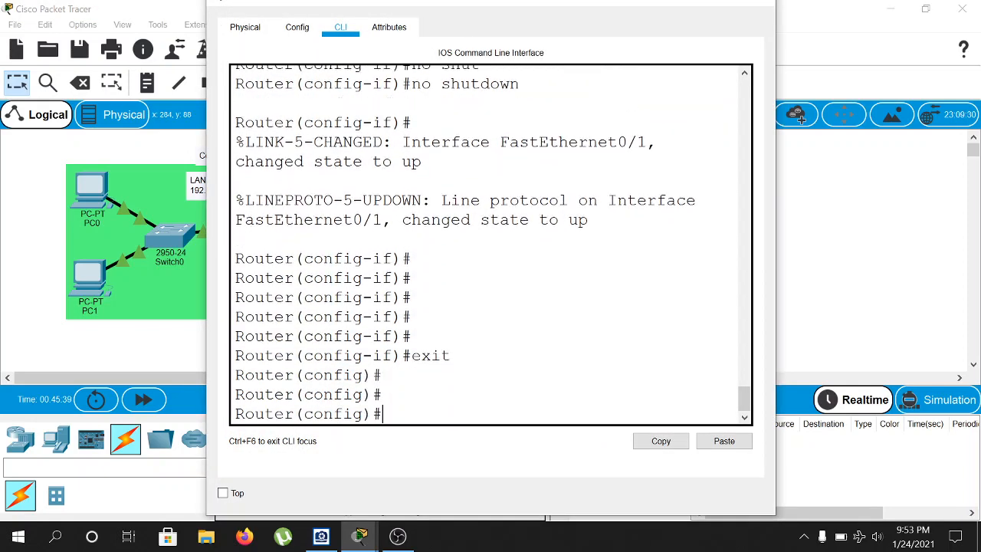
type("exit")
key("Return")
key("Return")
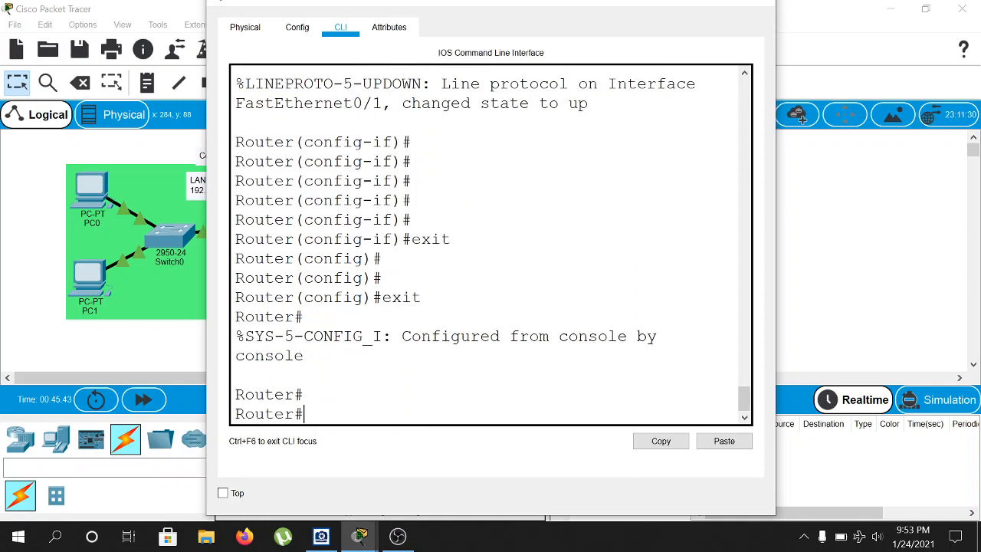
Ping 192.168.1.3 from Router0, highlight the echo reply marks, and close the router's window
type("ping")
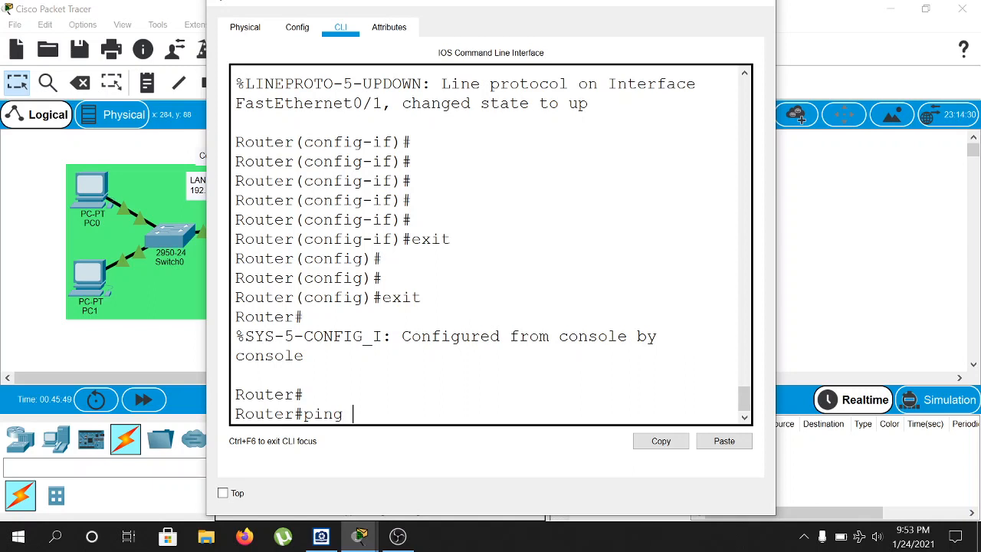
type(" 192.168.1.3")
key("Return")
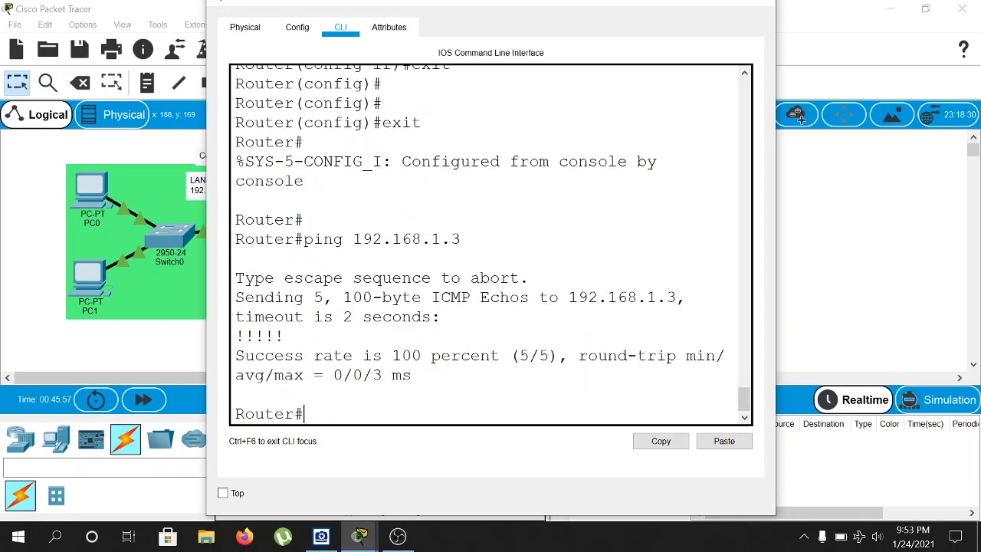
left_click_drag(235, 336, 285, 336)
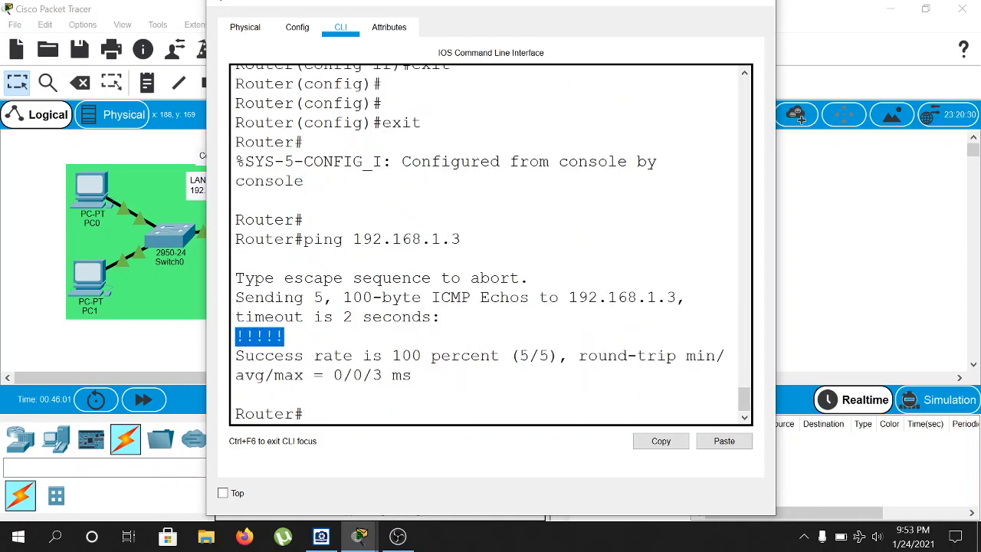
left_click(305, 414)
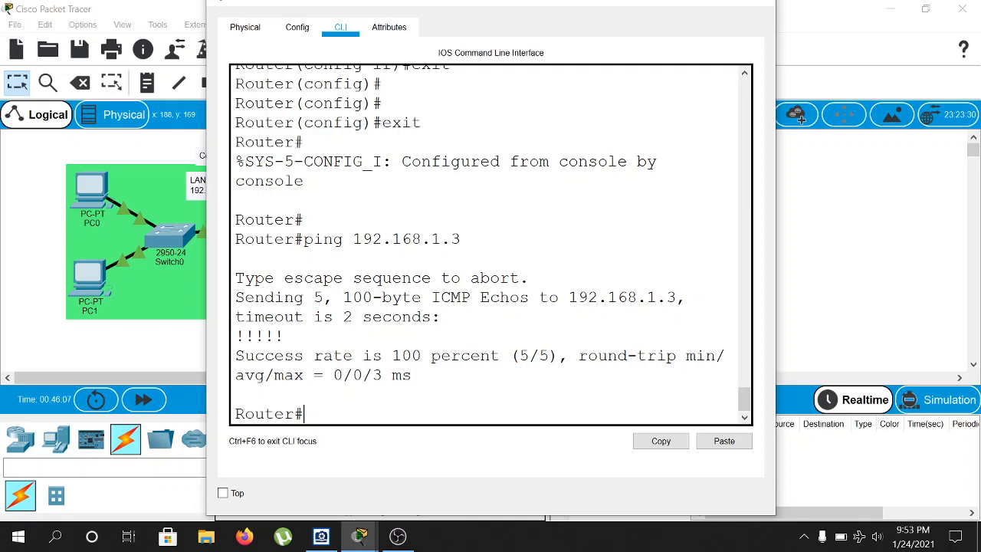
left_click(758, 5)
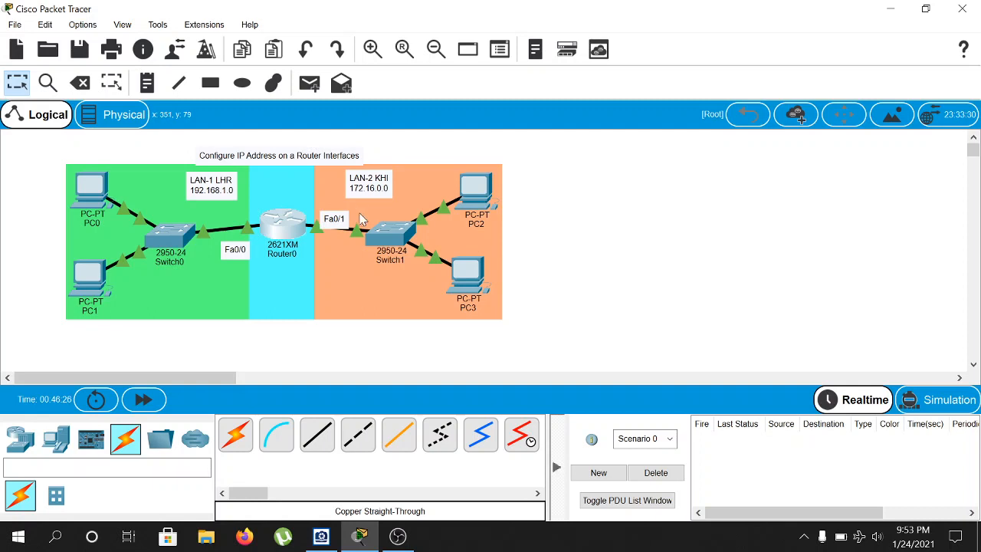
Examine the four-LAN practice topology image in ACDSee Quick View, and switch back to Cisco Packet Tracer
left_click(321, 536)
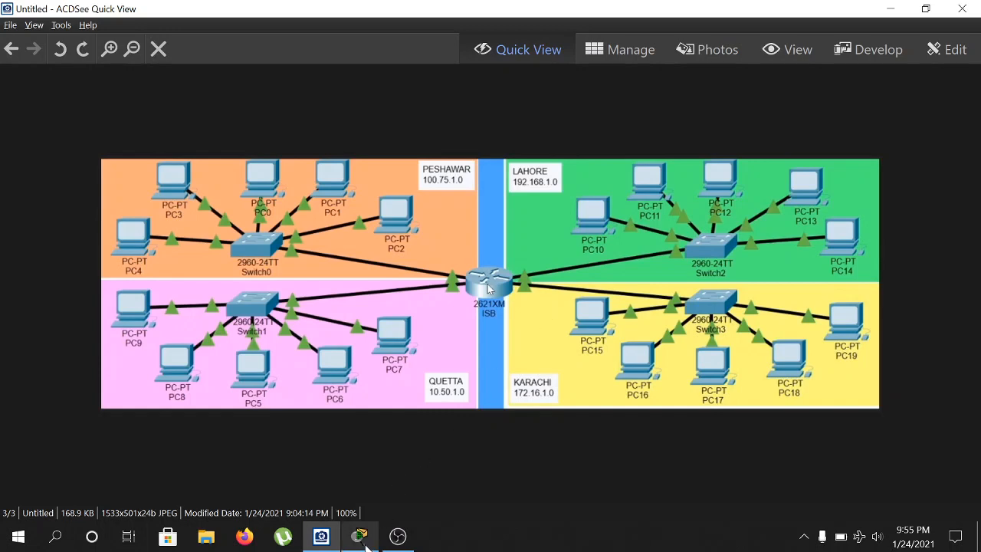
mouse_move(359, 536)
left_click(388, 470)
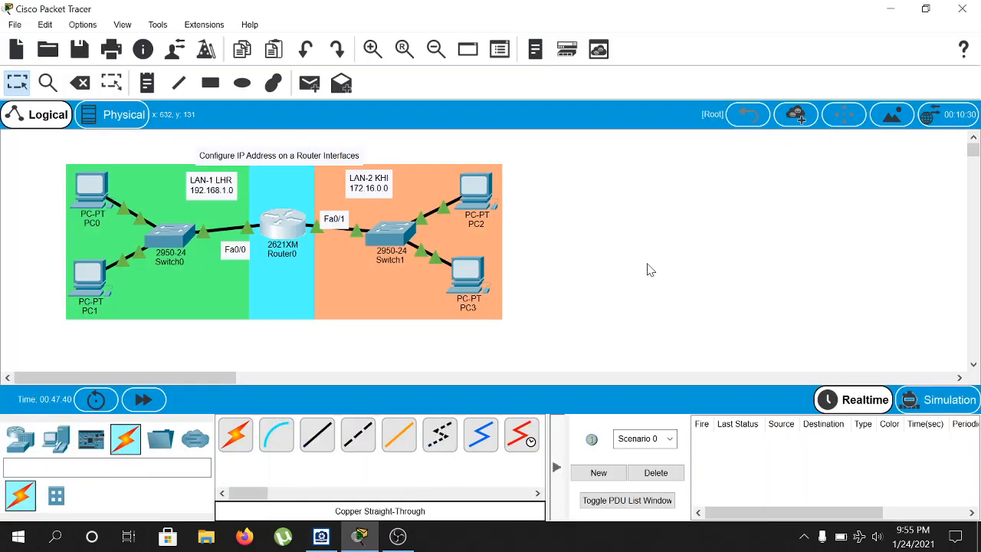